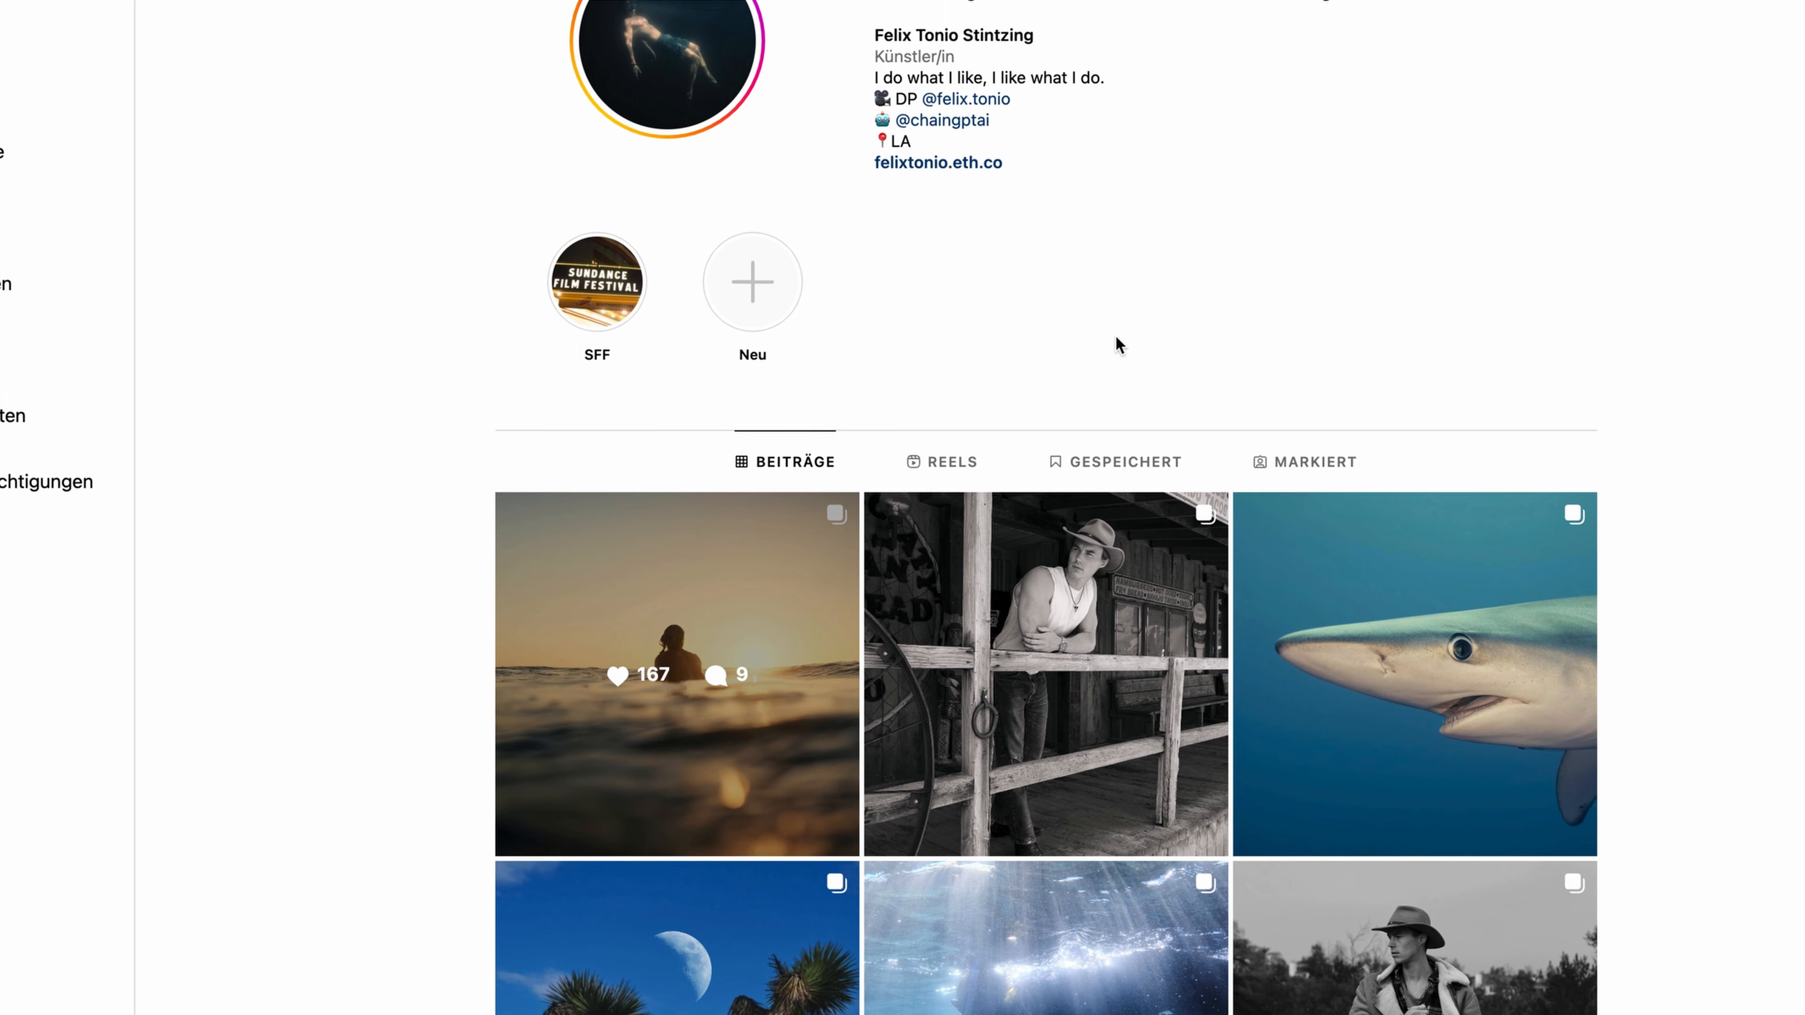
Open the surfer-at-sunset post on the Instagram profile and page through its carousel photos
{"action": "left_click", "coordinate": [661, 688]}
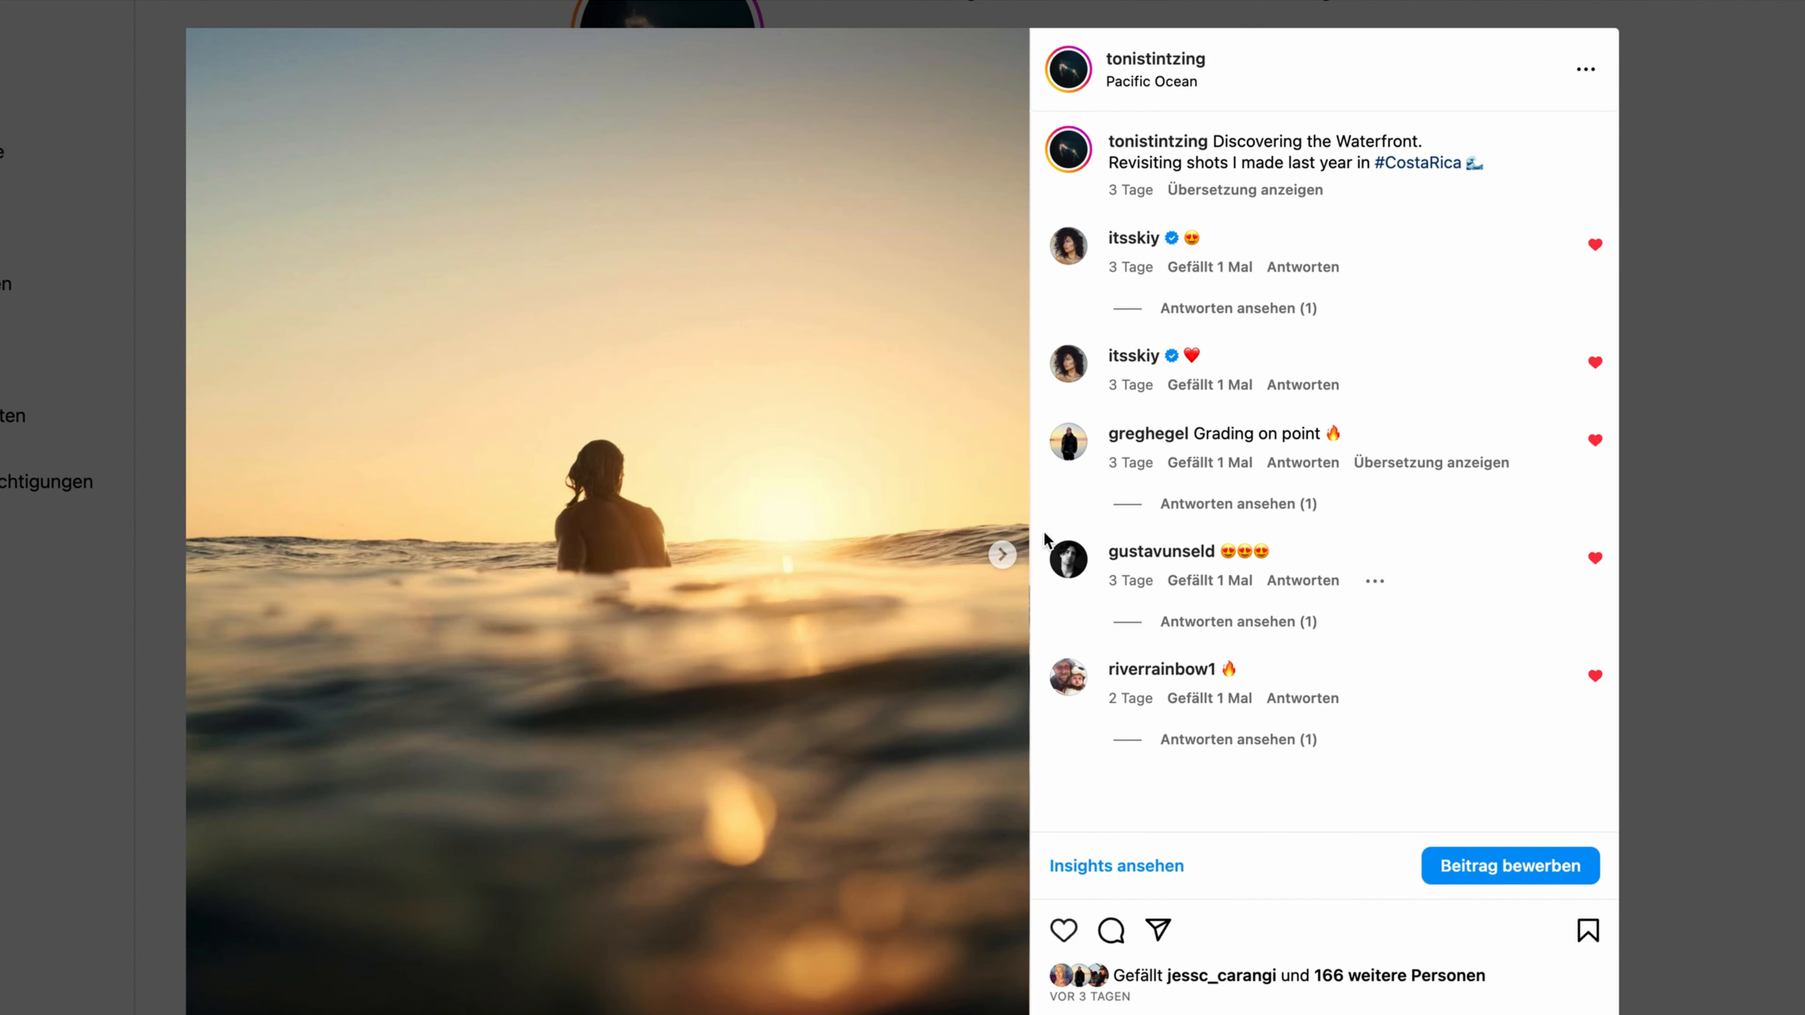
{"action": "left_click", "coordinate": [1002, 555]}
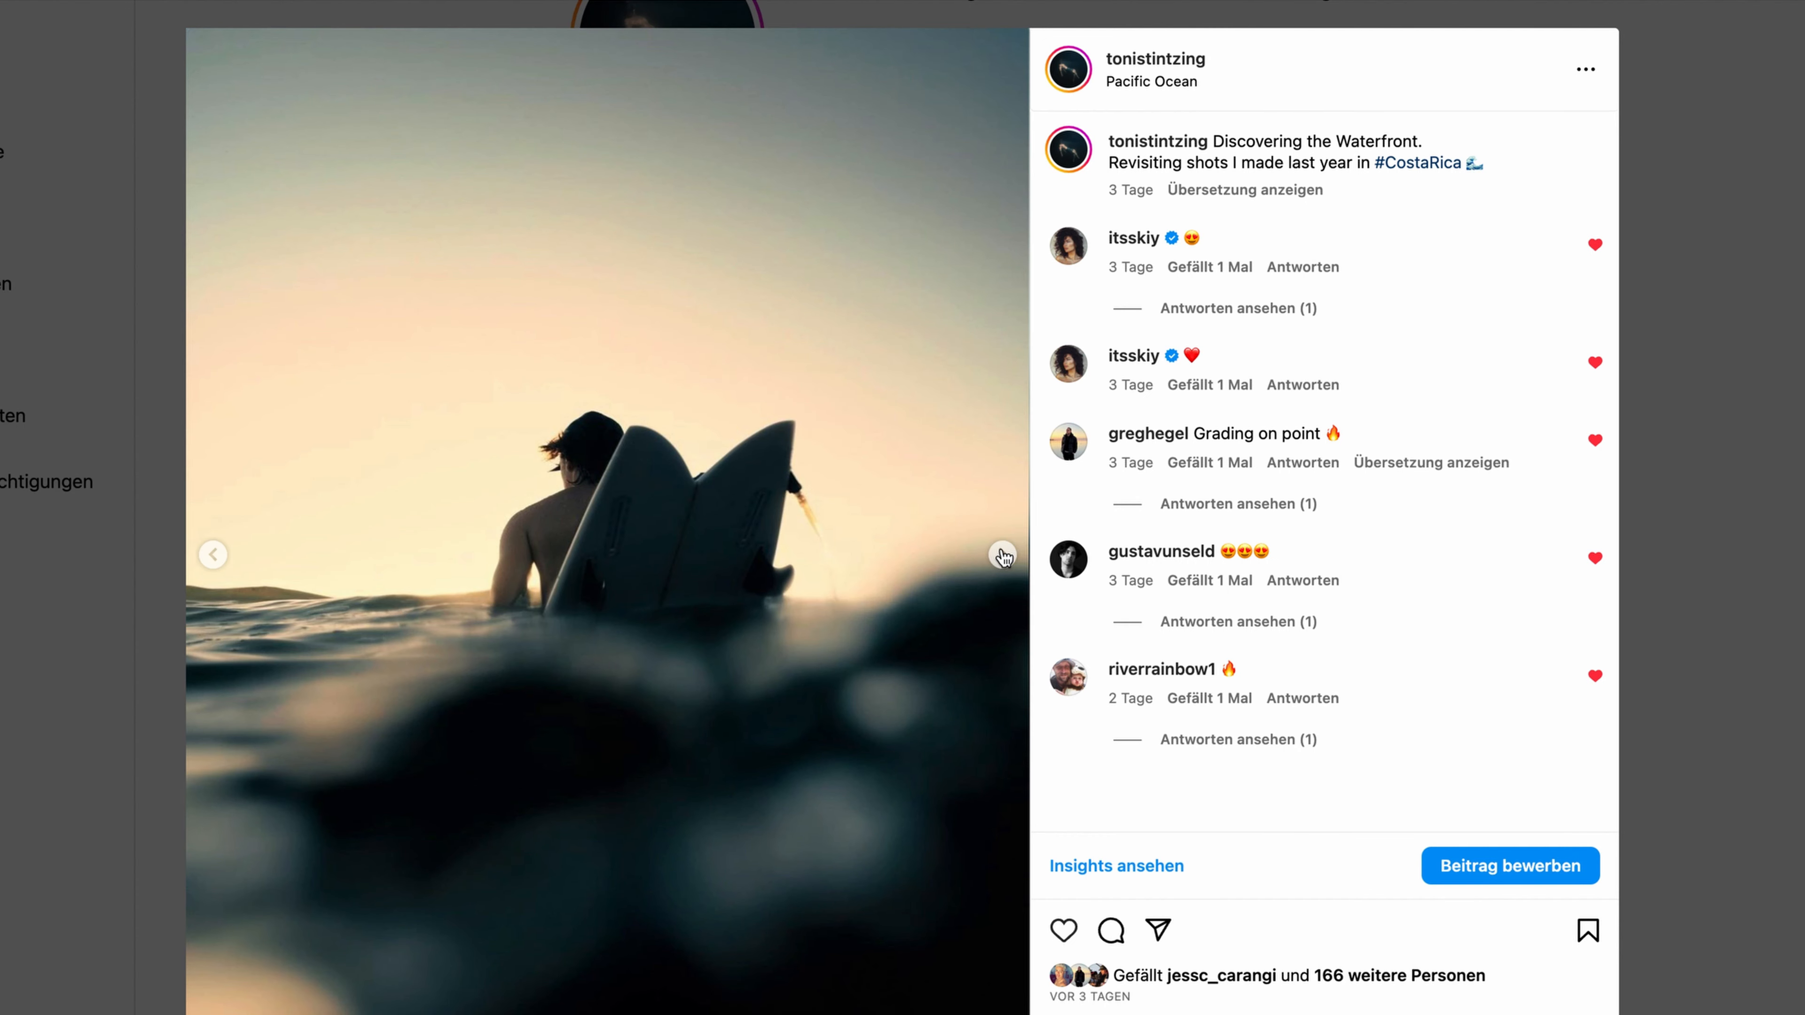
{"action": "left_click", "coordinate": [1002, 555]}
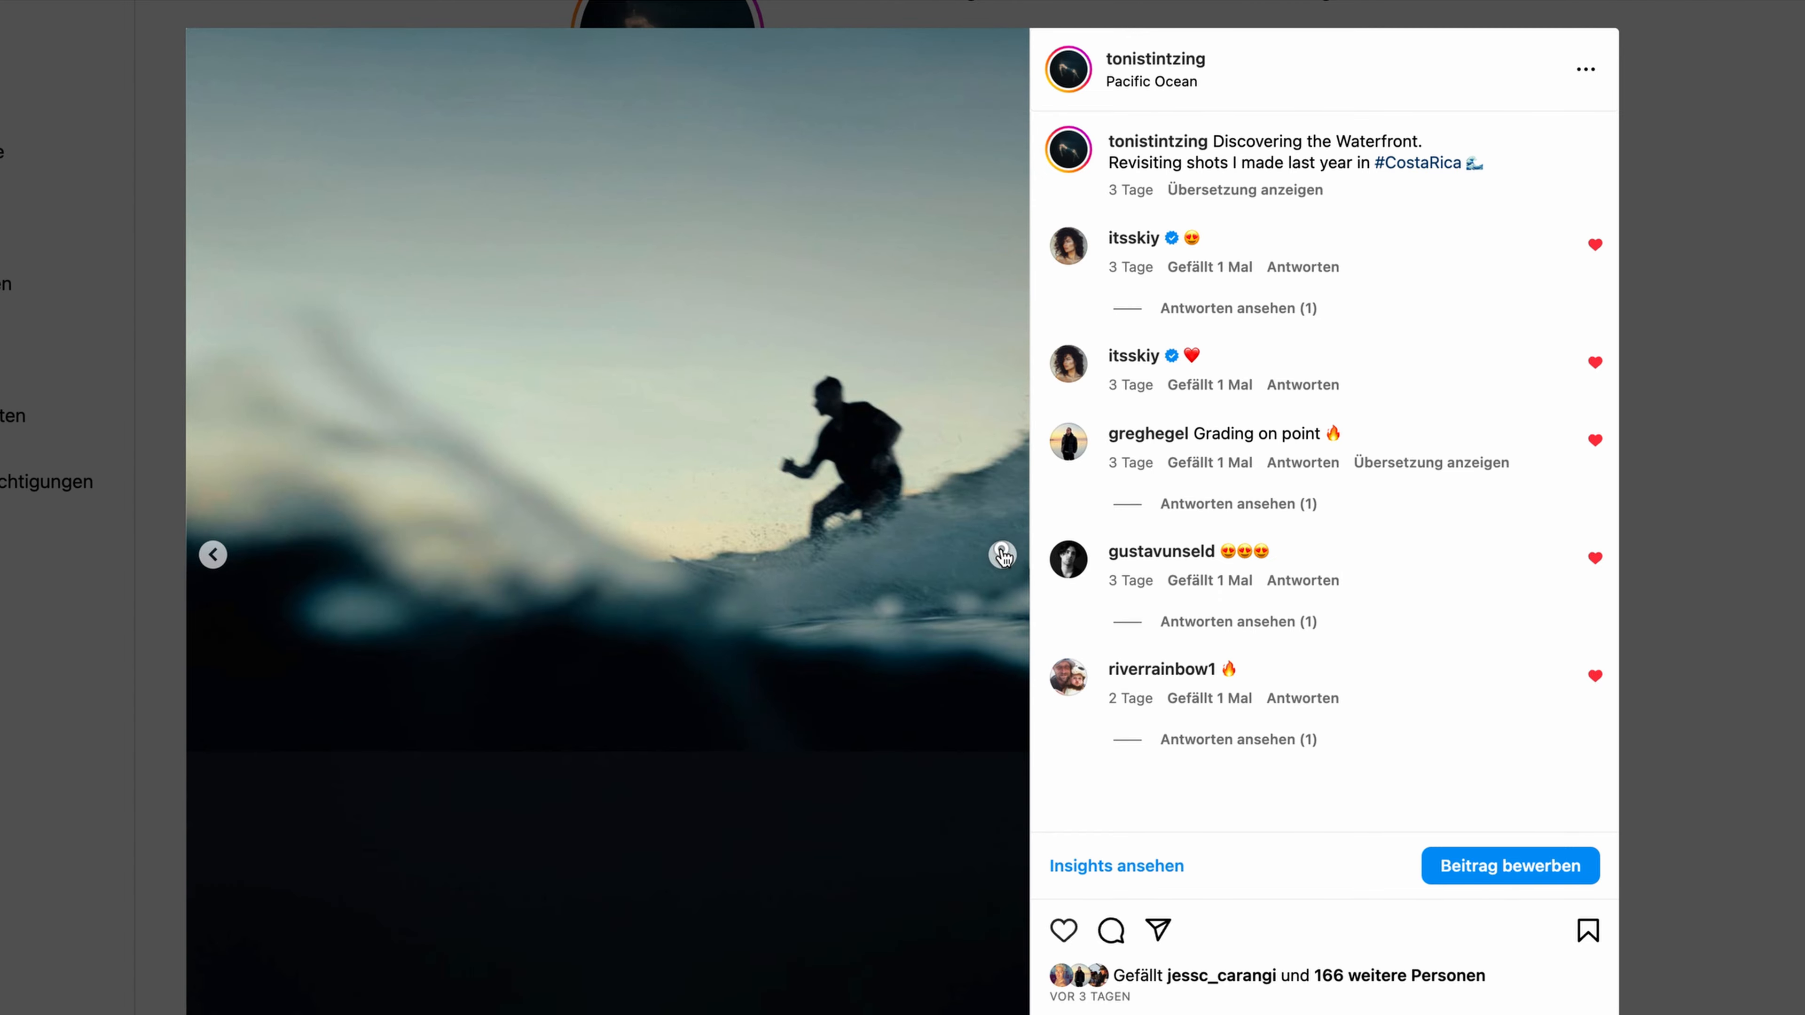
{"action": "left_click", "coordinate": [1002, 555]}
{"action": "left_click", "coordinate": [1002, 555]}
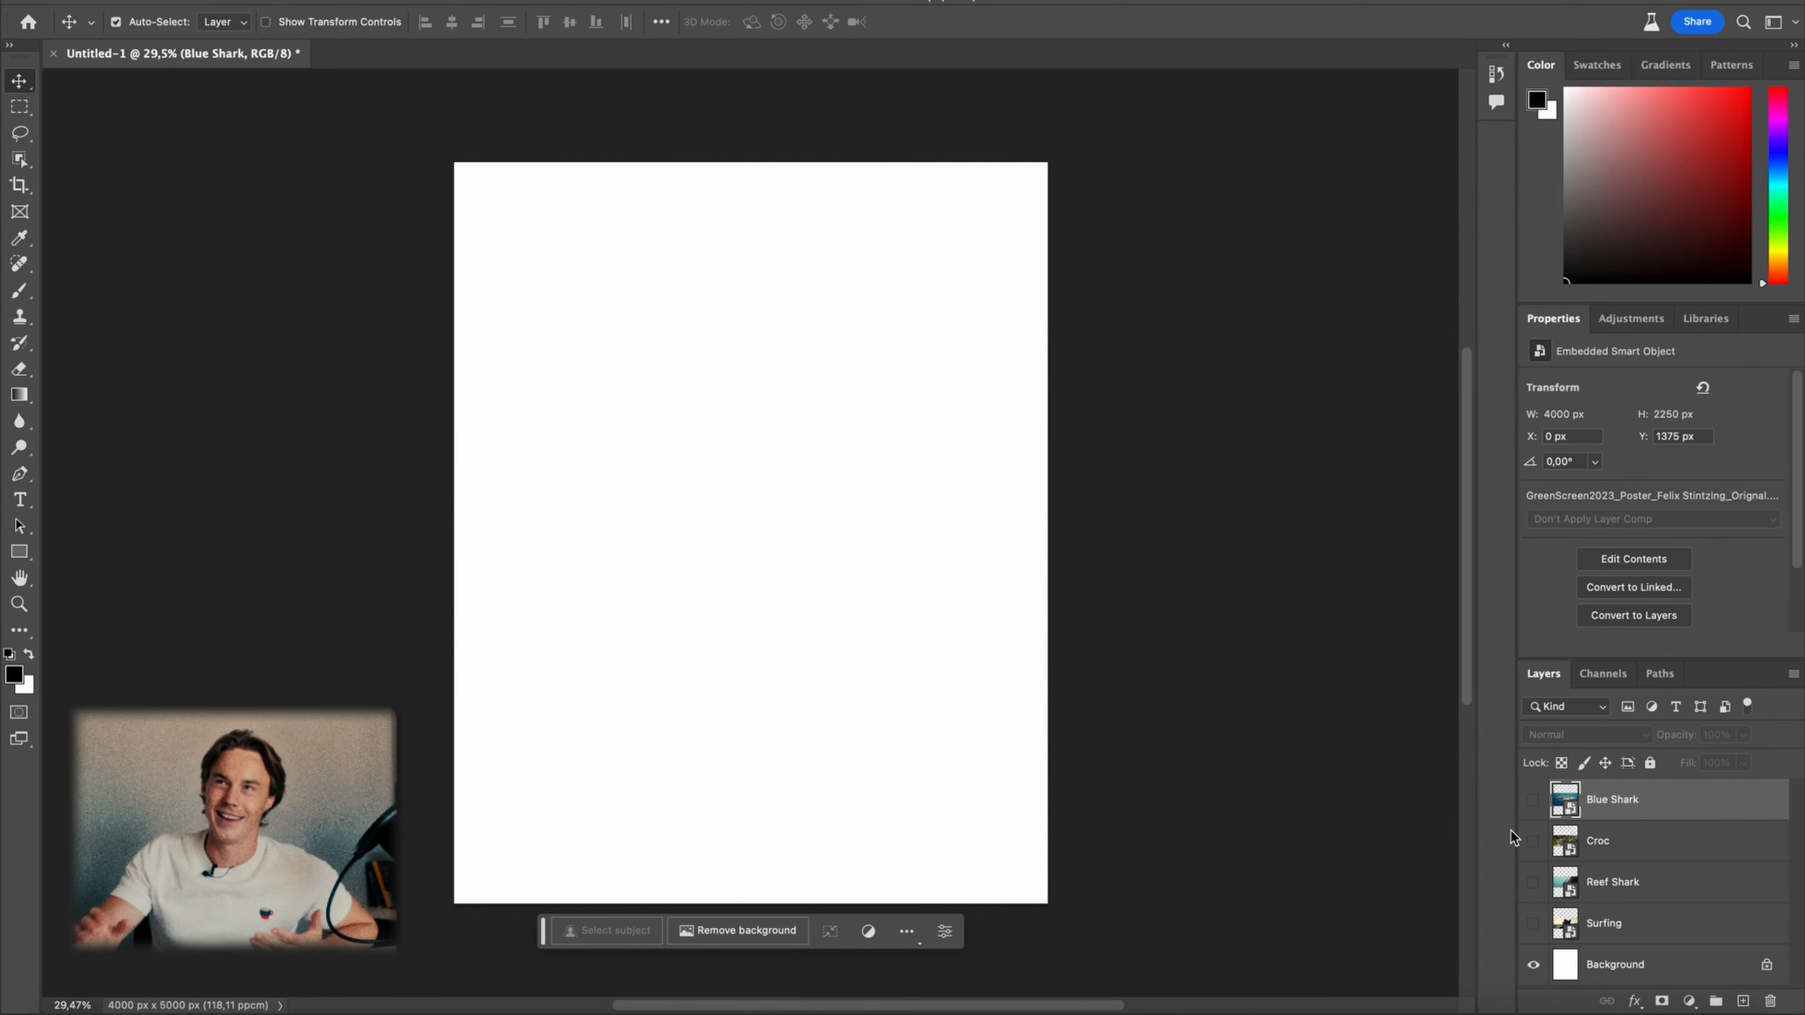
In Photoshop, preview the Blue Shark, Croc, Reef Shark and Surfing layers one at a time, hiding each again
{"action": "left_click", "coordinate": [1535, 800]}
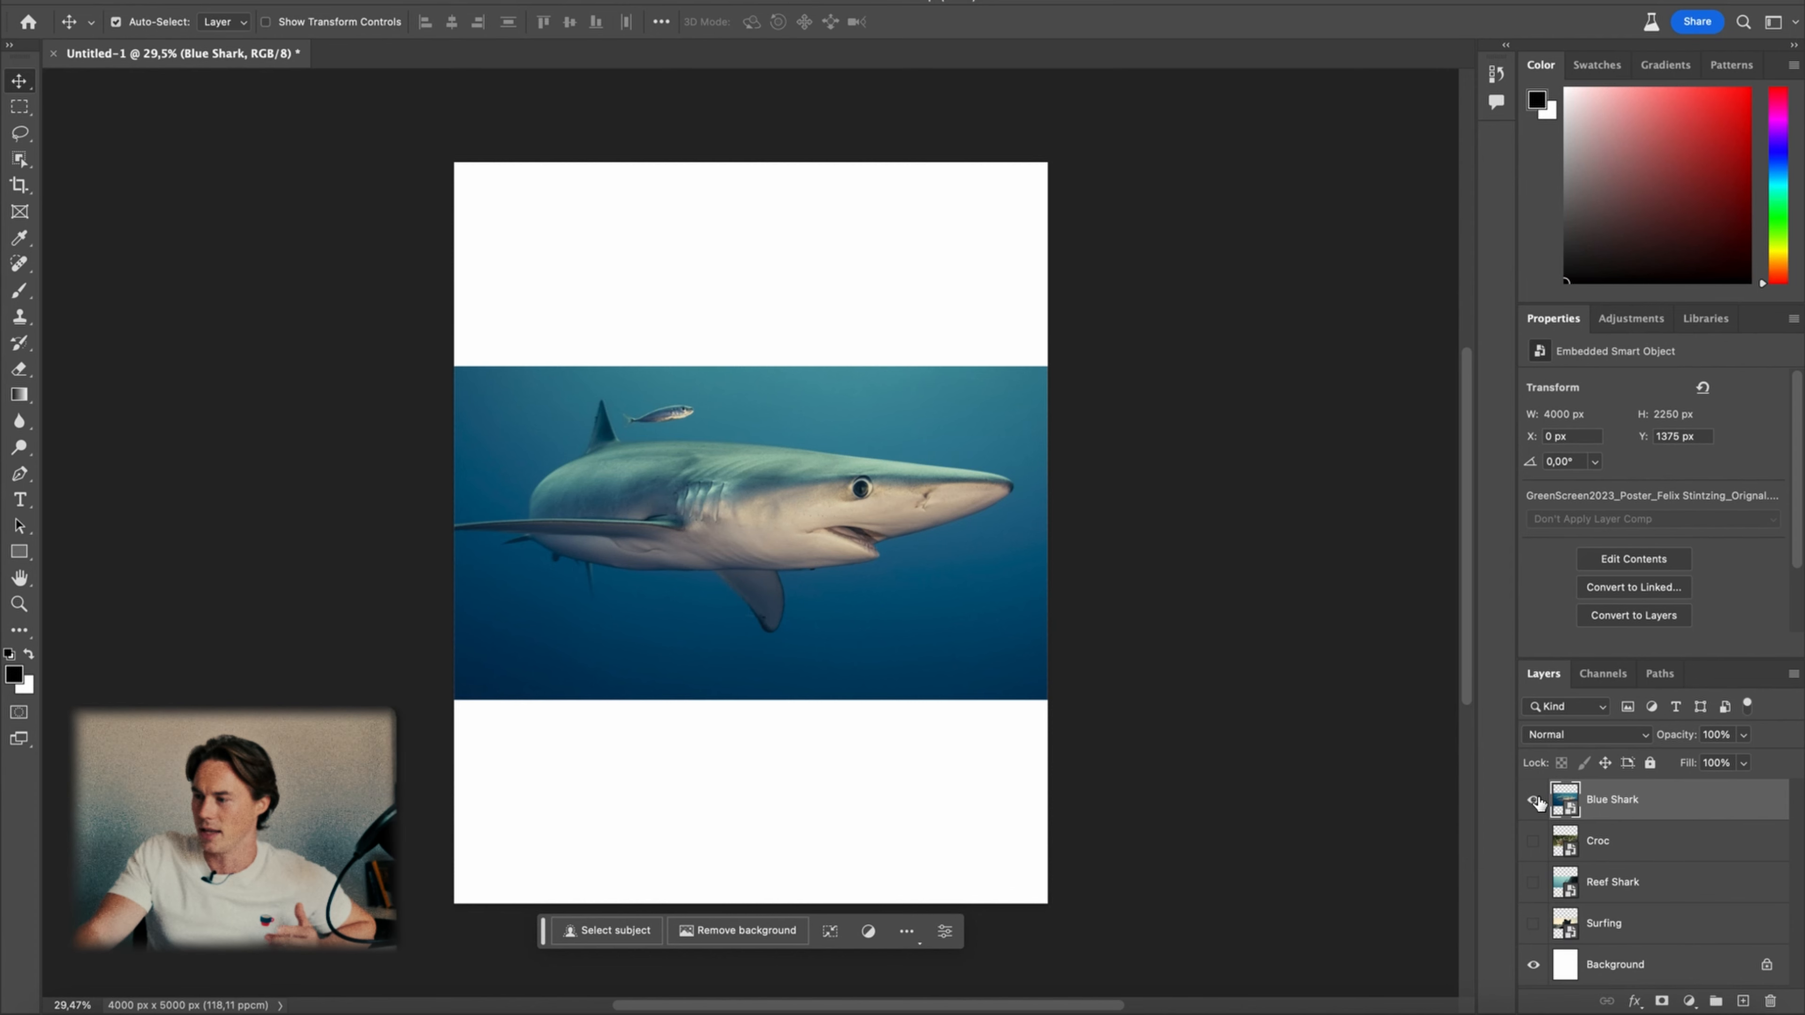
{"action": "left_click", "coordinate": [1535, 800]}
{"action": "left_click", "coordinate": [1535, 839]}
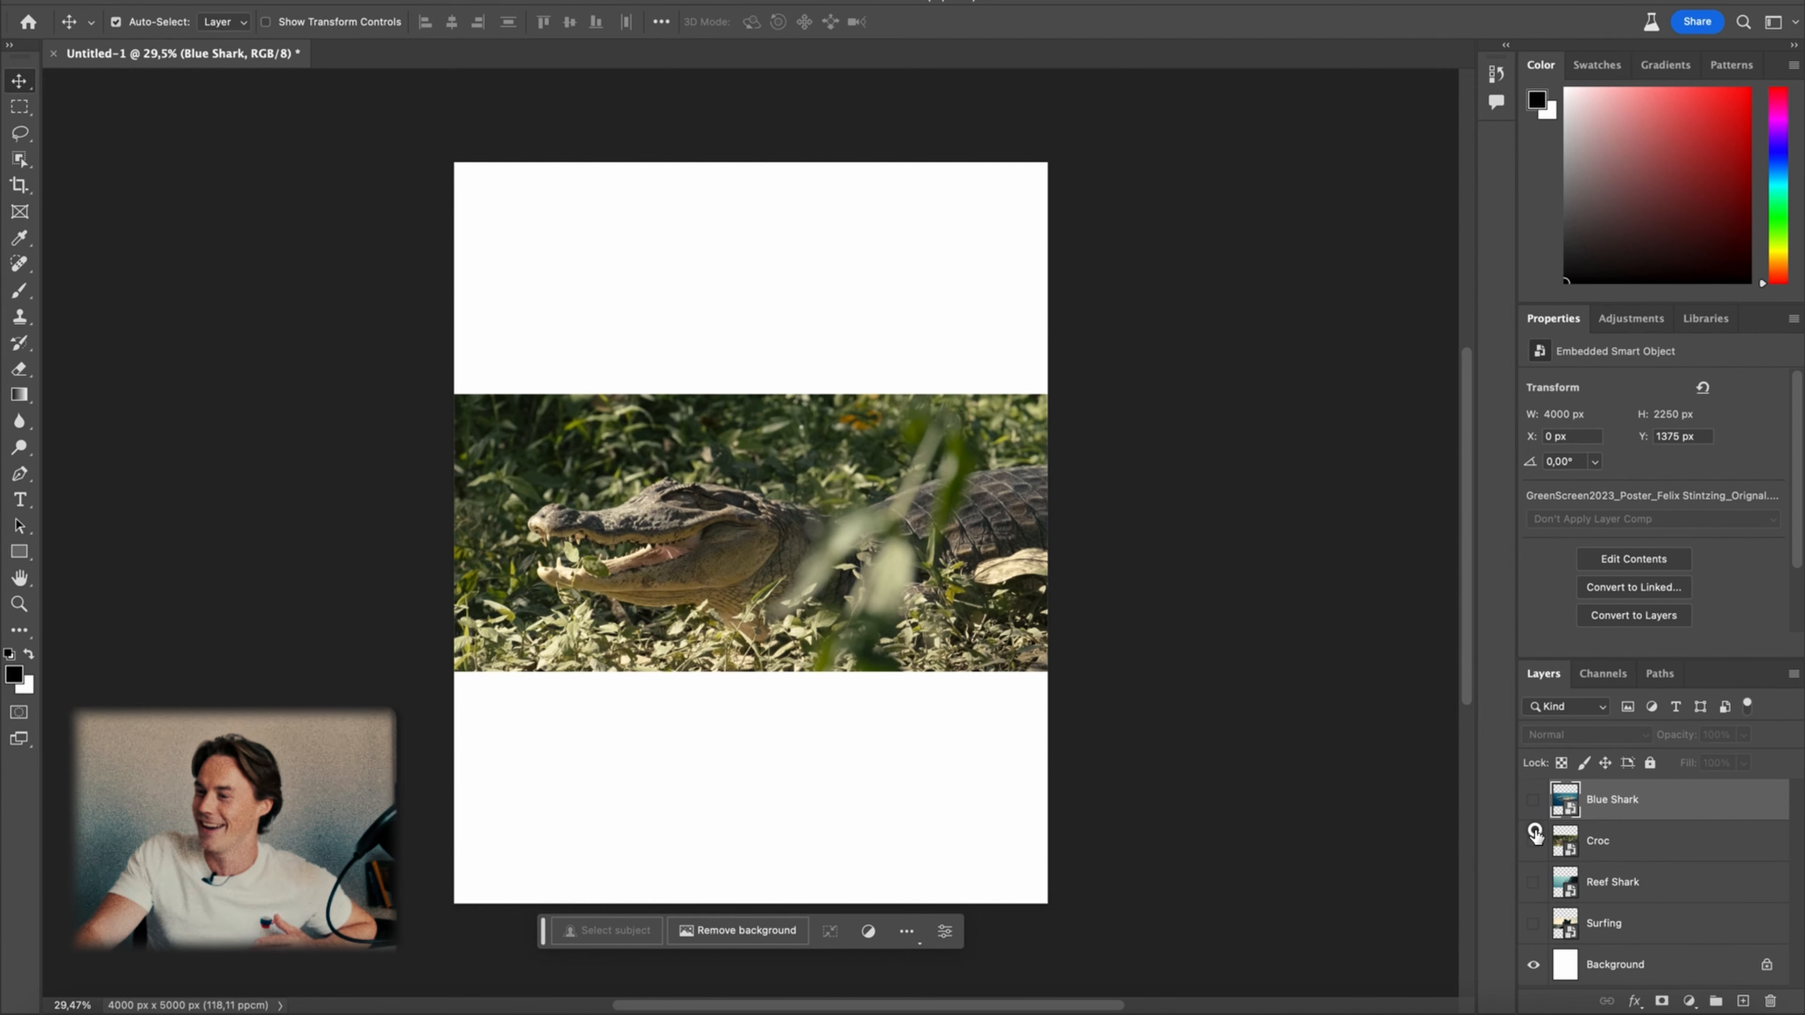
{"action": "left_click", "coordinate": [1534, 839]}
{"action": "left_click", "coordinate": [1533, 884]}
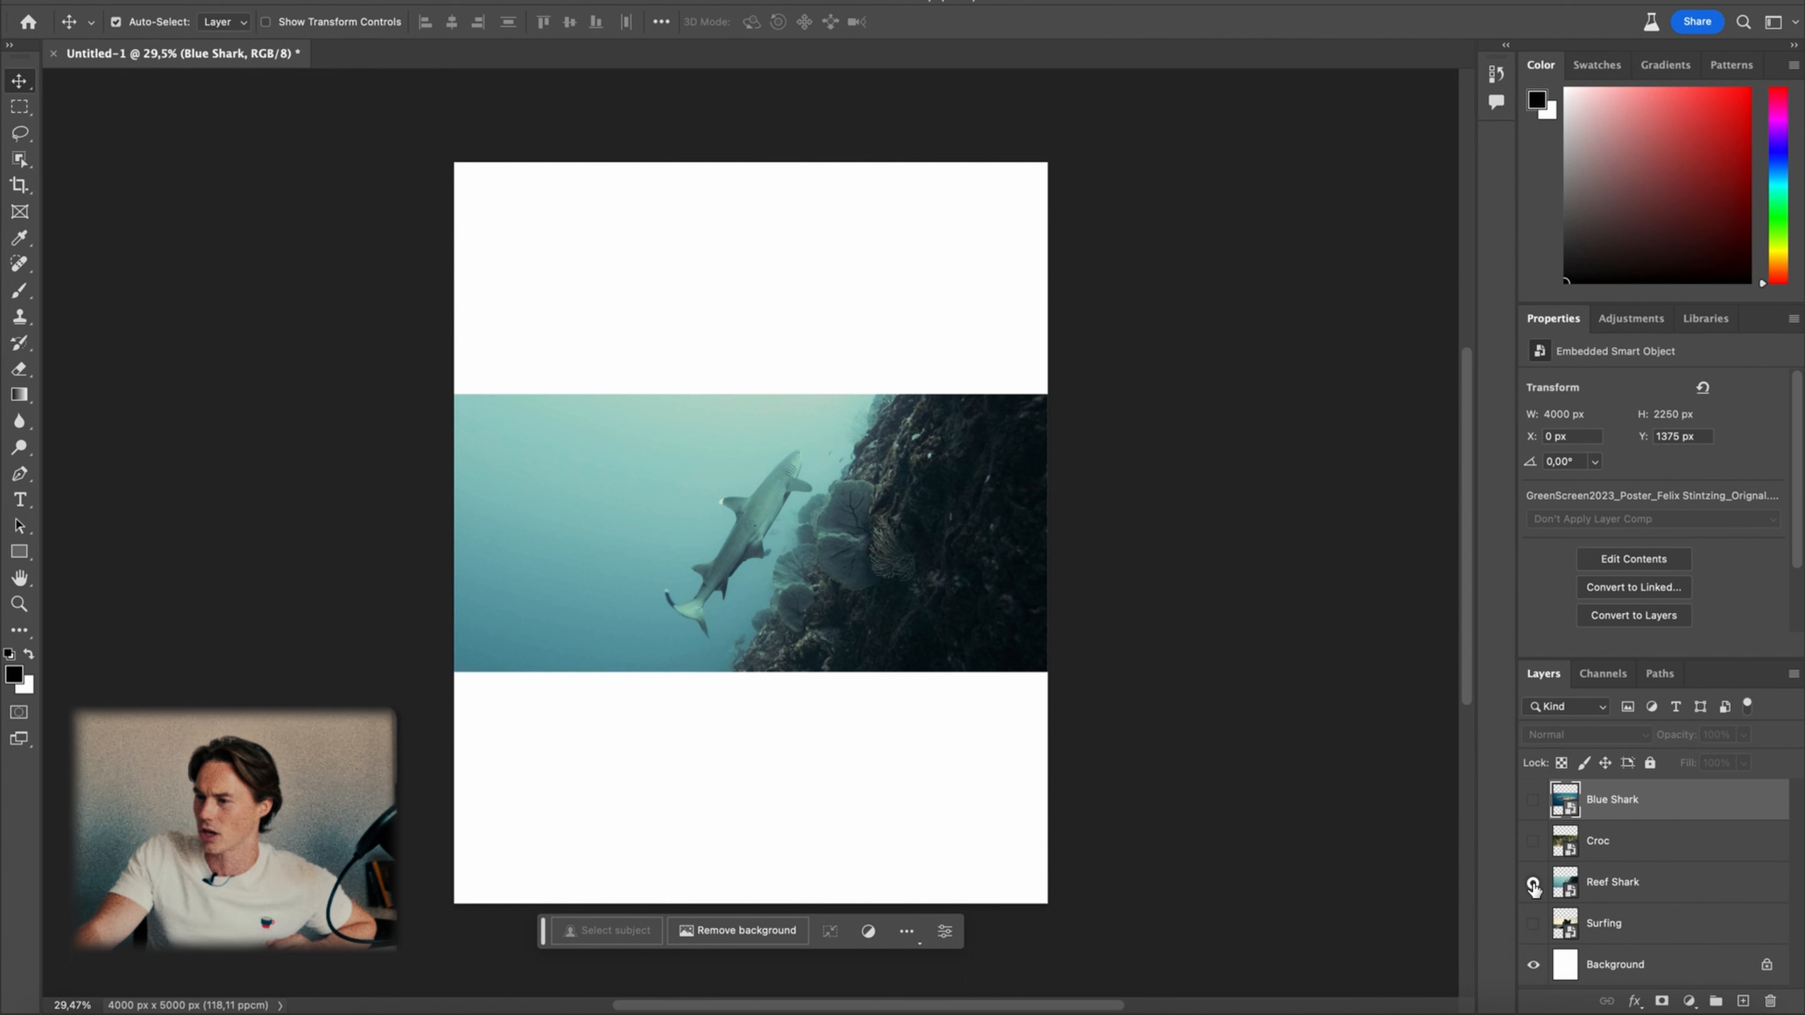
{"action": "left_click", "coordinate": [1533, 883]}
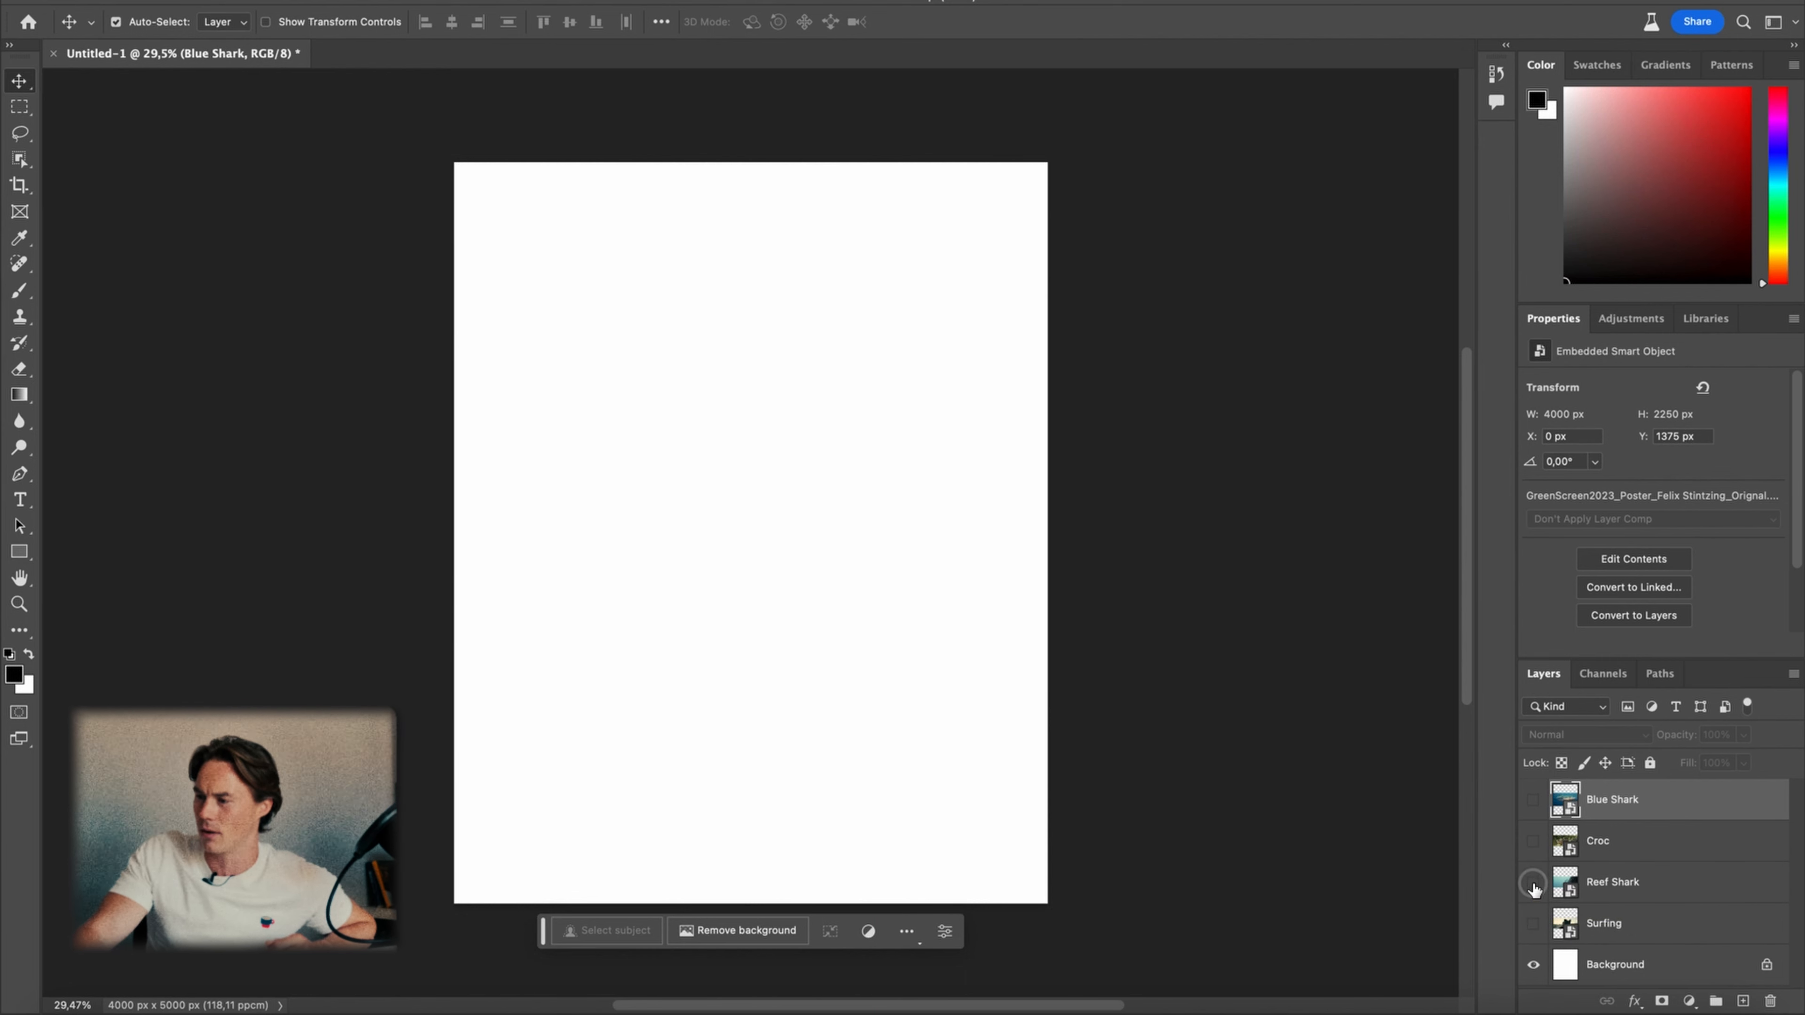
{"action": "left_click", "coordinate": [1535, 922]}
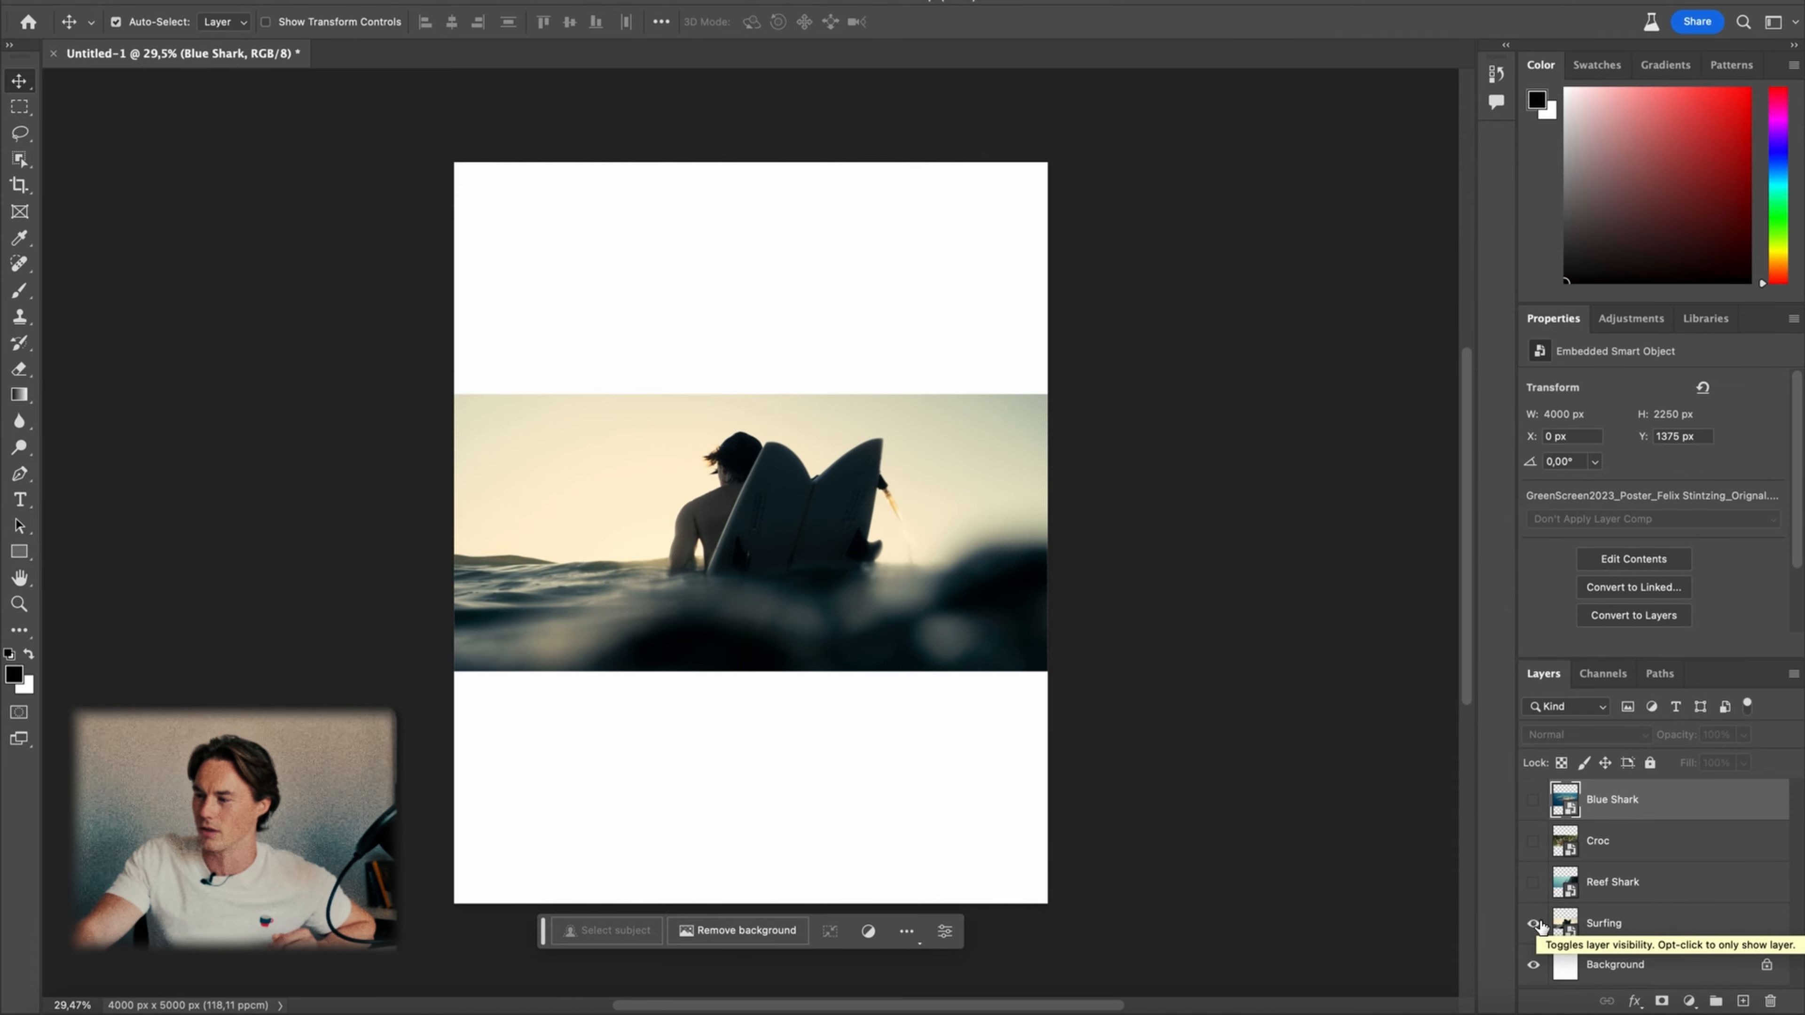
{"action": "left_click", "coordinate": [1535, 923]}
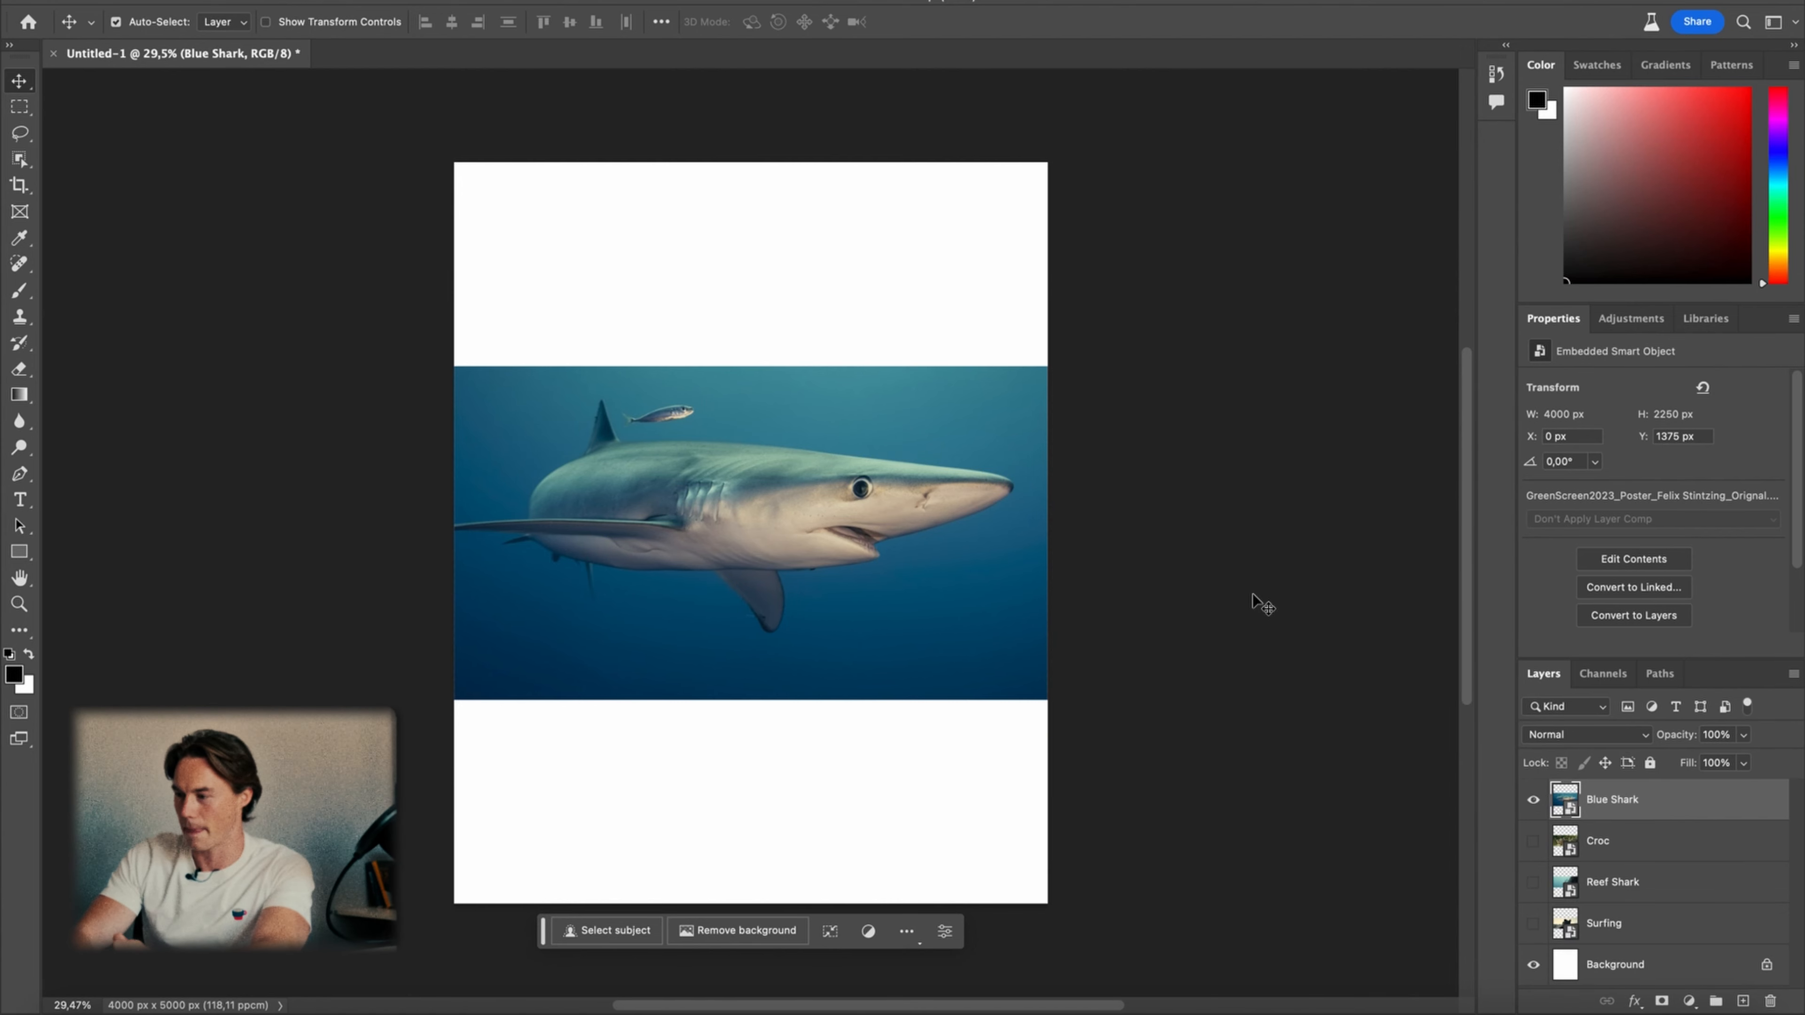
Select the white areas above and below the shark photo, slightly overlapping its edges, and run Generative Fill with a blank prompt
{"action": "left_click", "coordinate": [19, 107]}
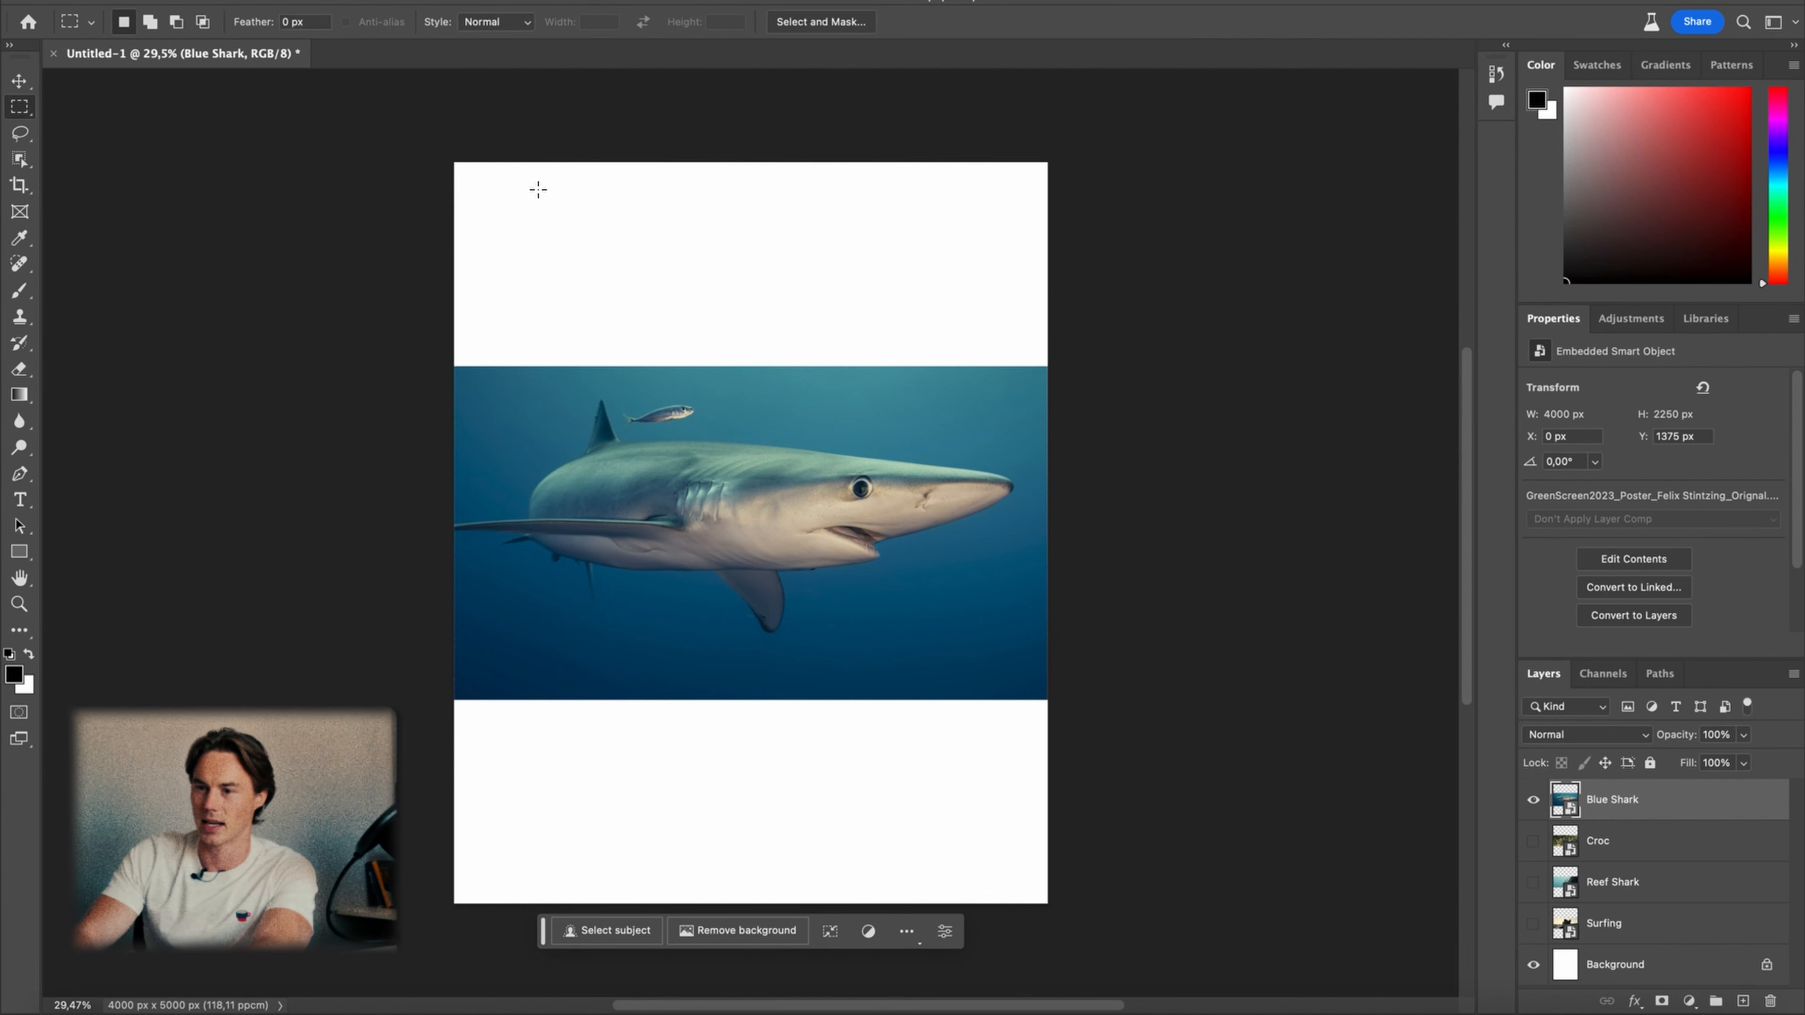
{"action": "left_click_drag", "start_coordinate": [439, 132], "coordinate": [1132, 374]}
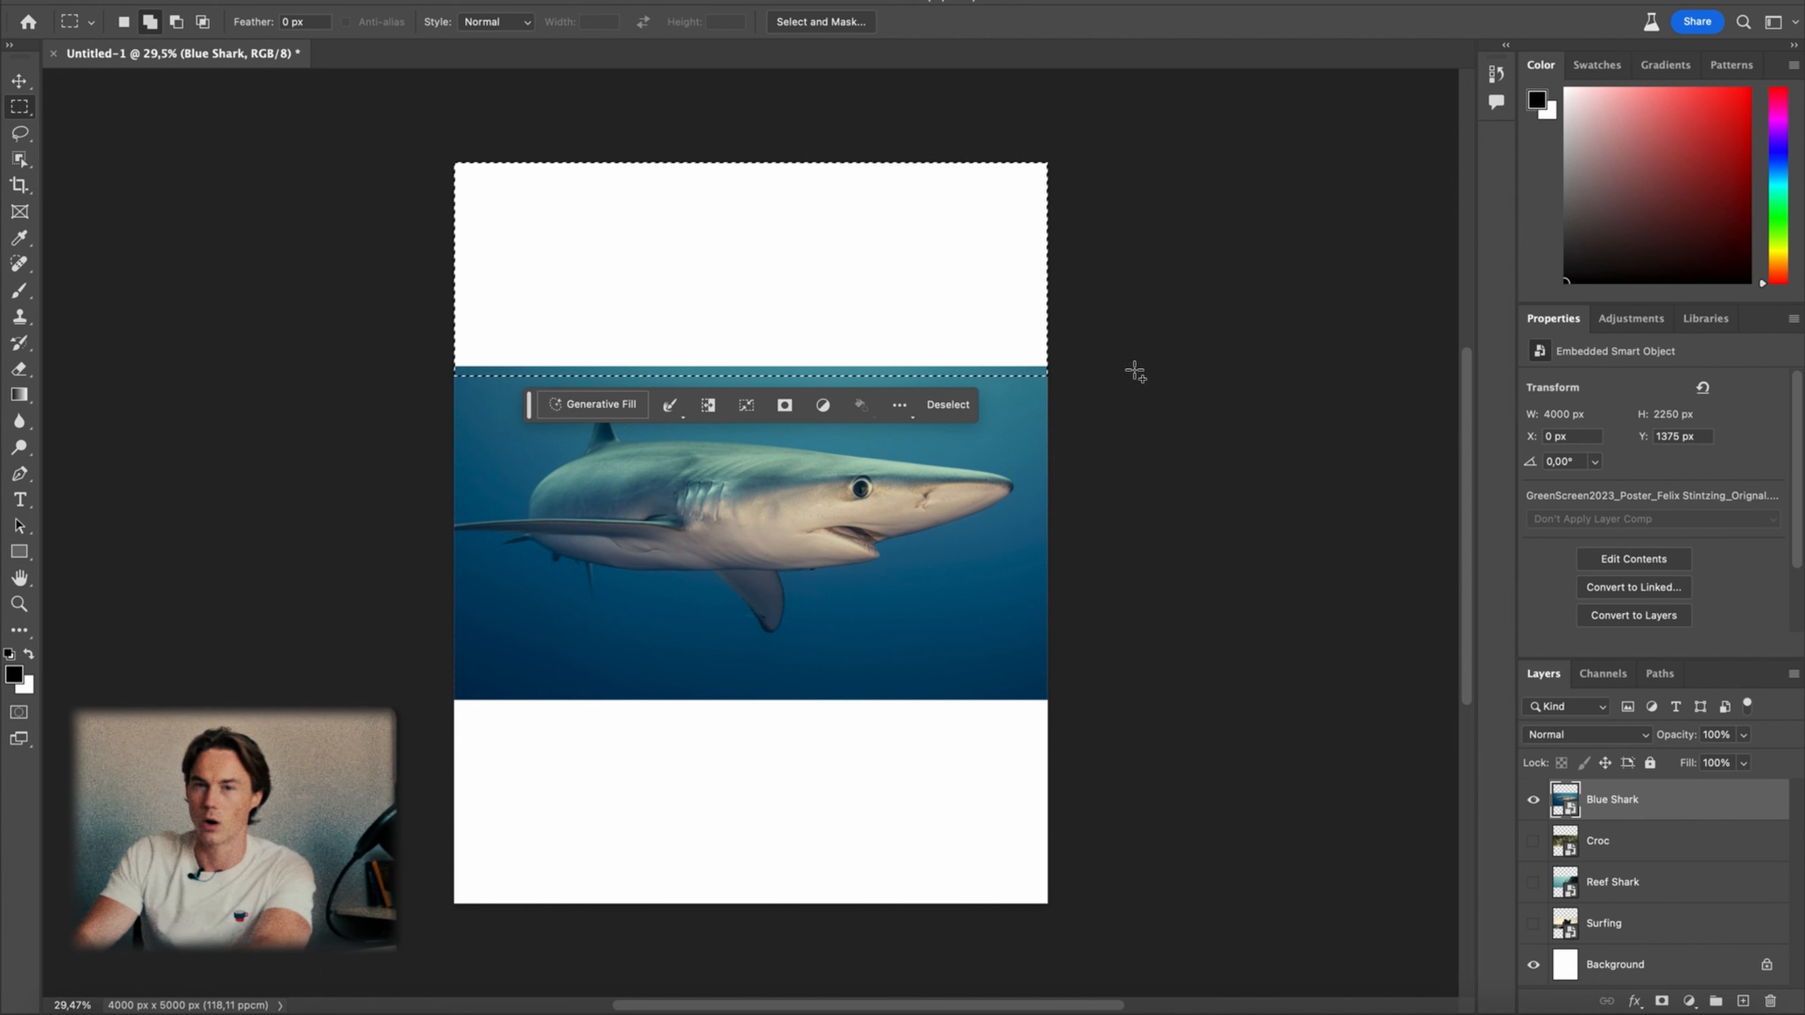
{"action": "left_click_drag", "start_coordinate": [532, 829], "coordinate": [388, 940]}
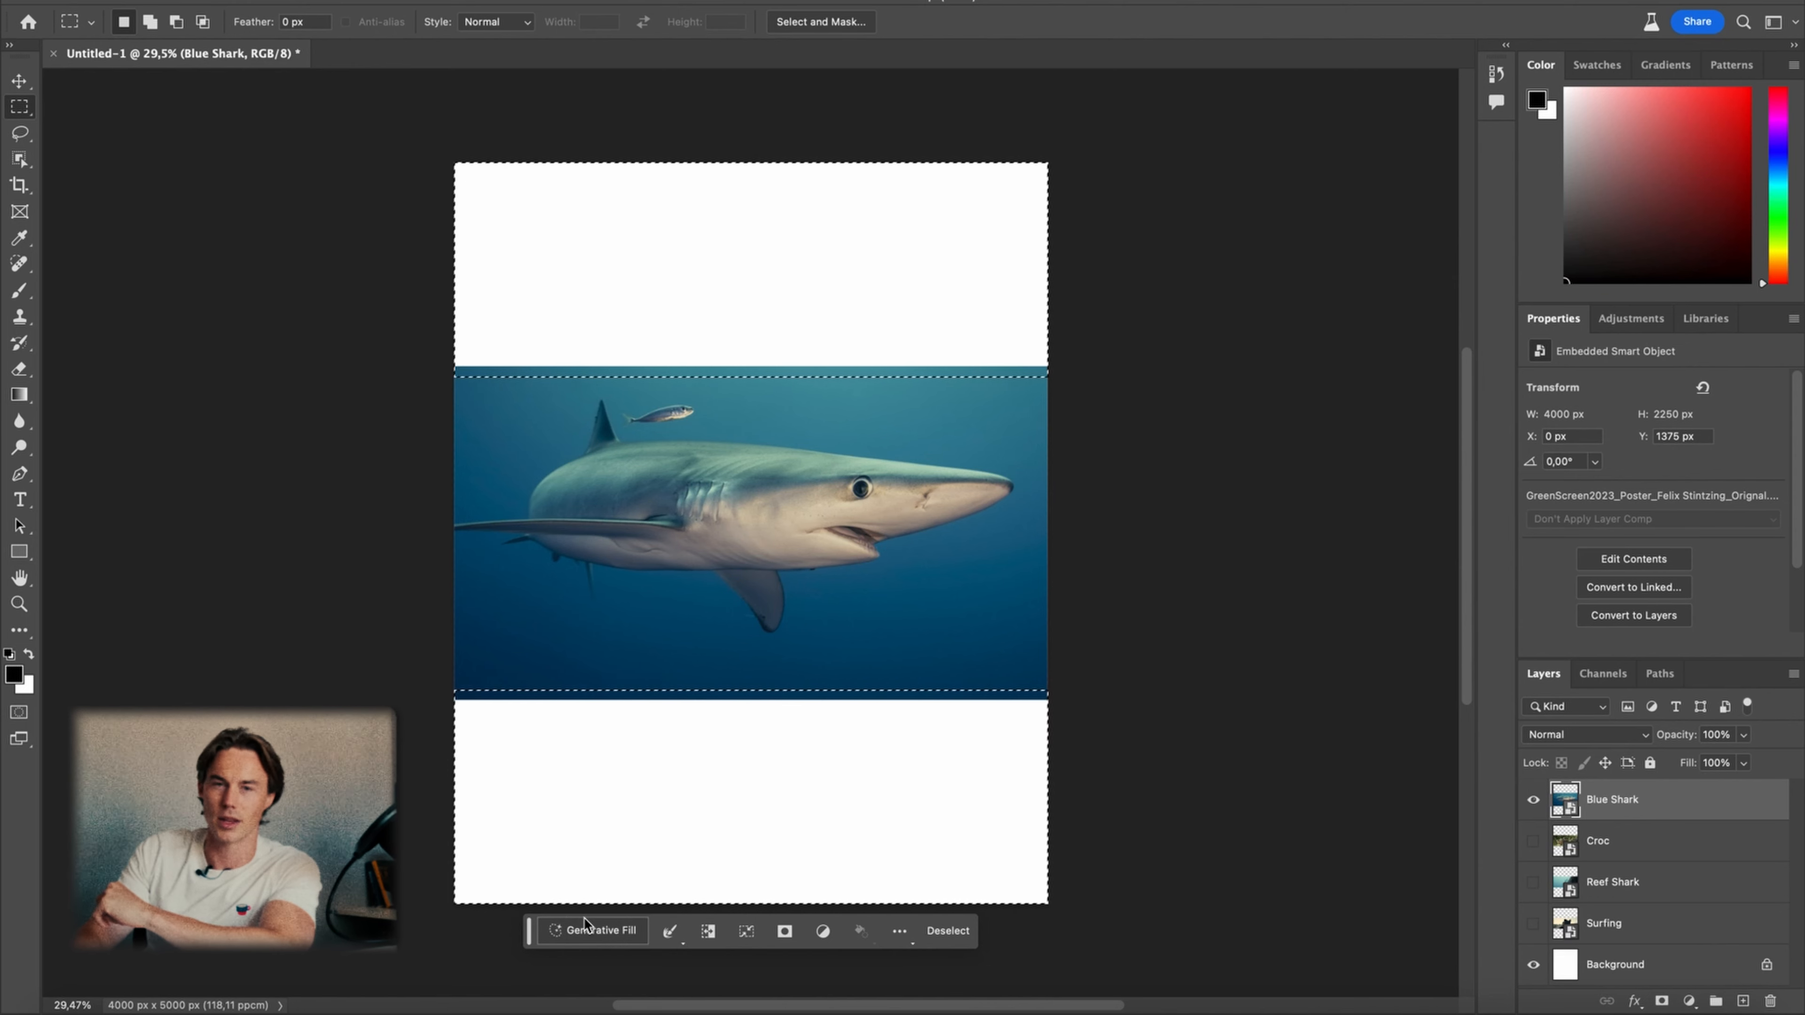
{"action": "left_click", "coordinate": [606, 943]}
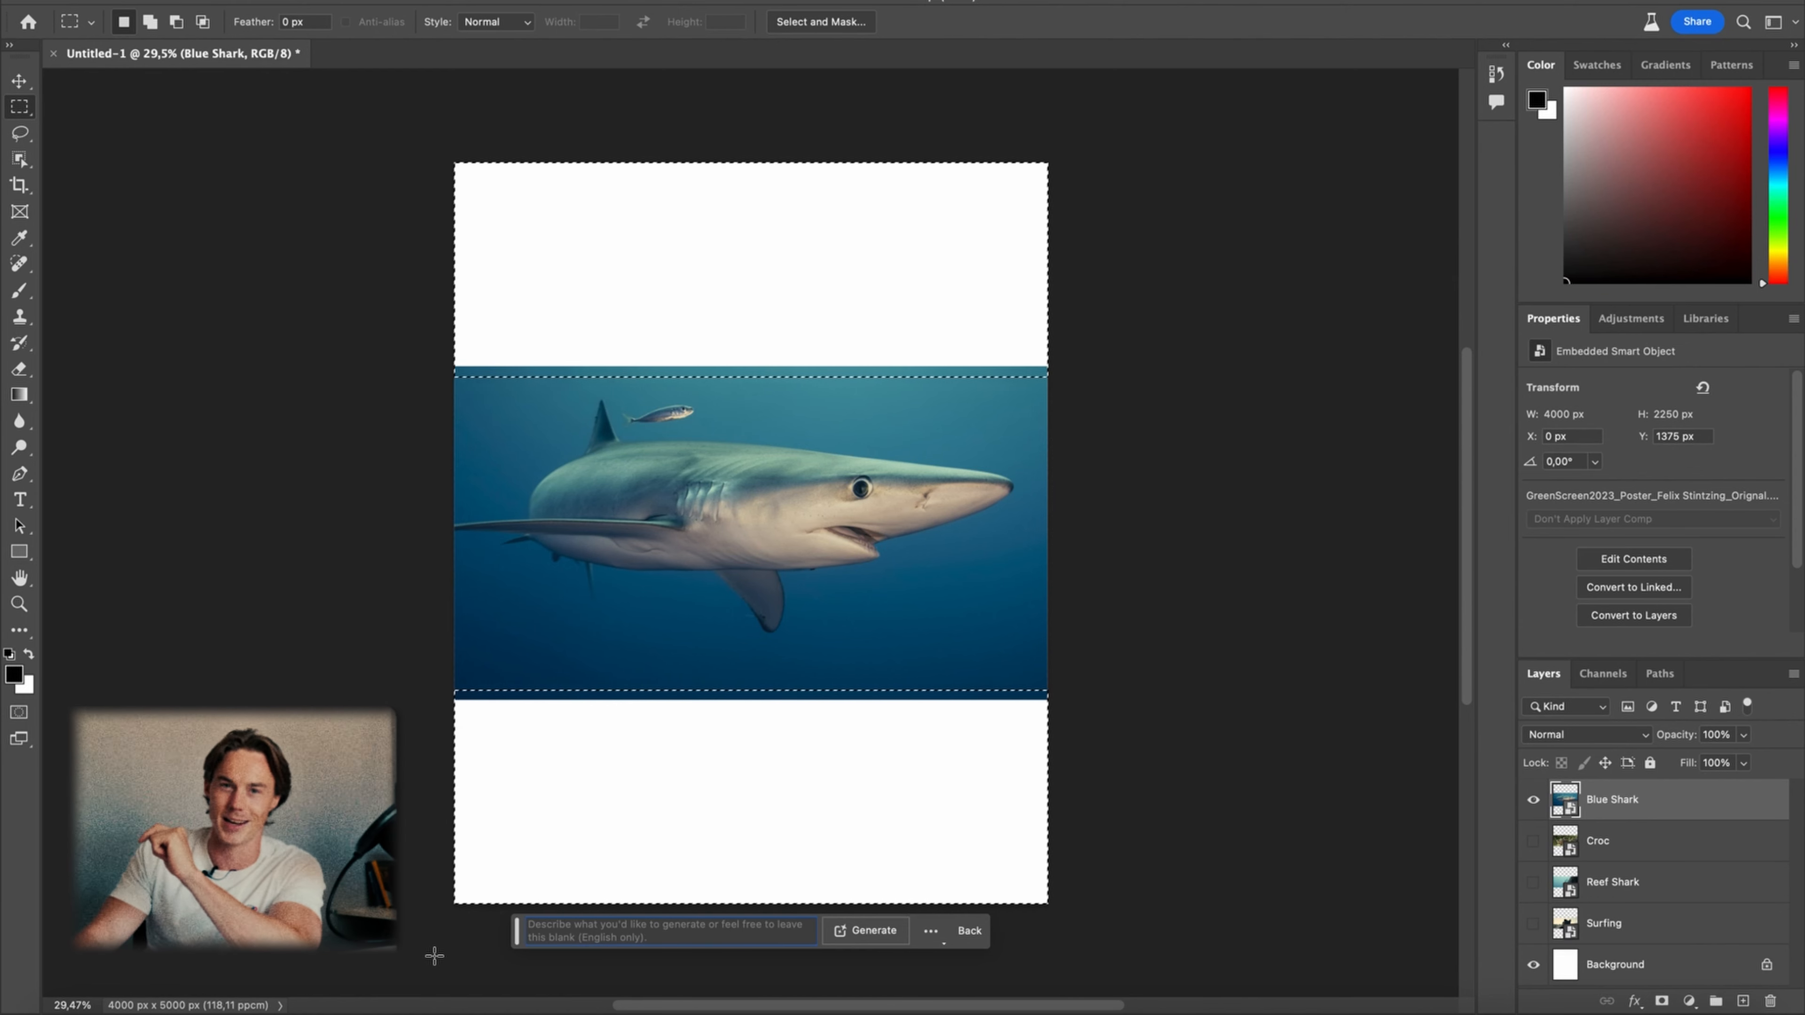
{"action": "key", "text": "Return"}
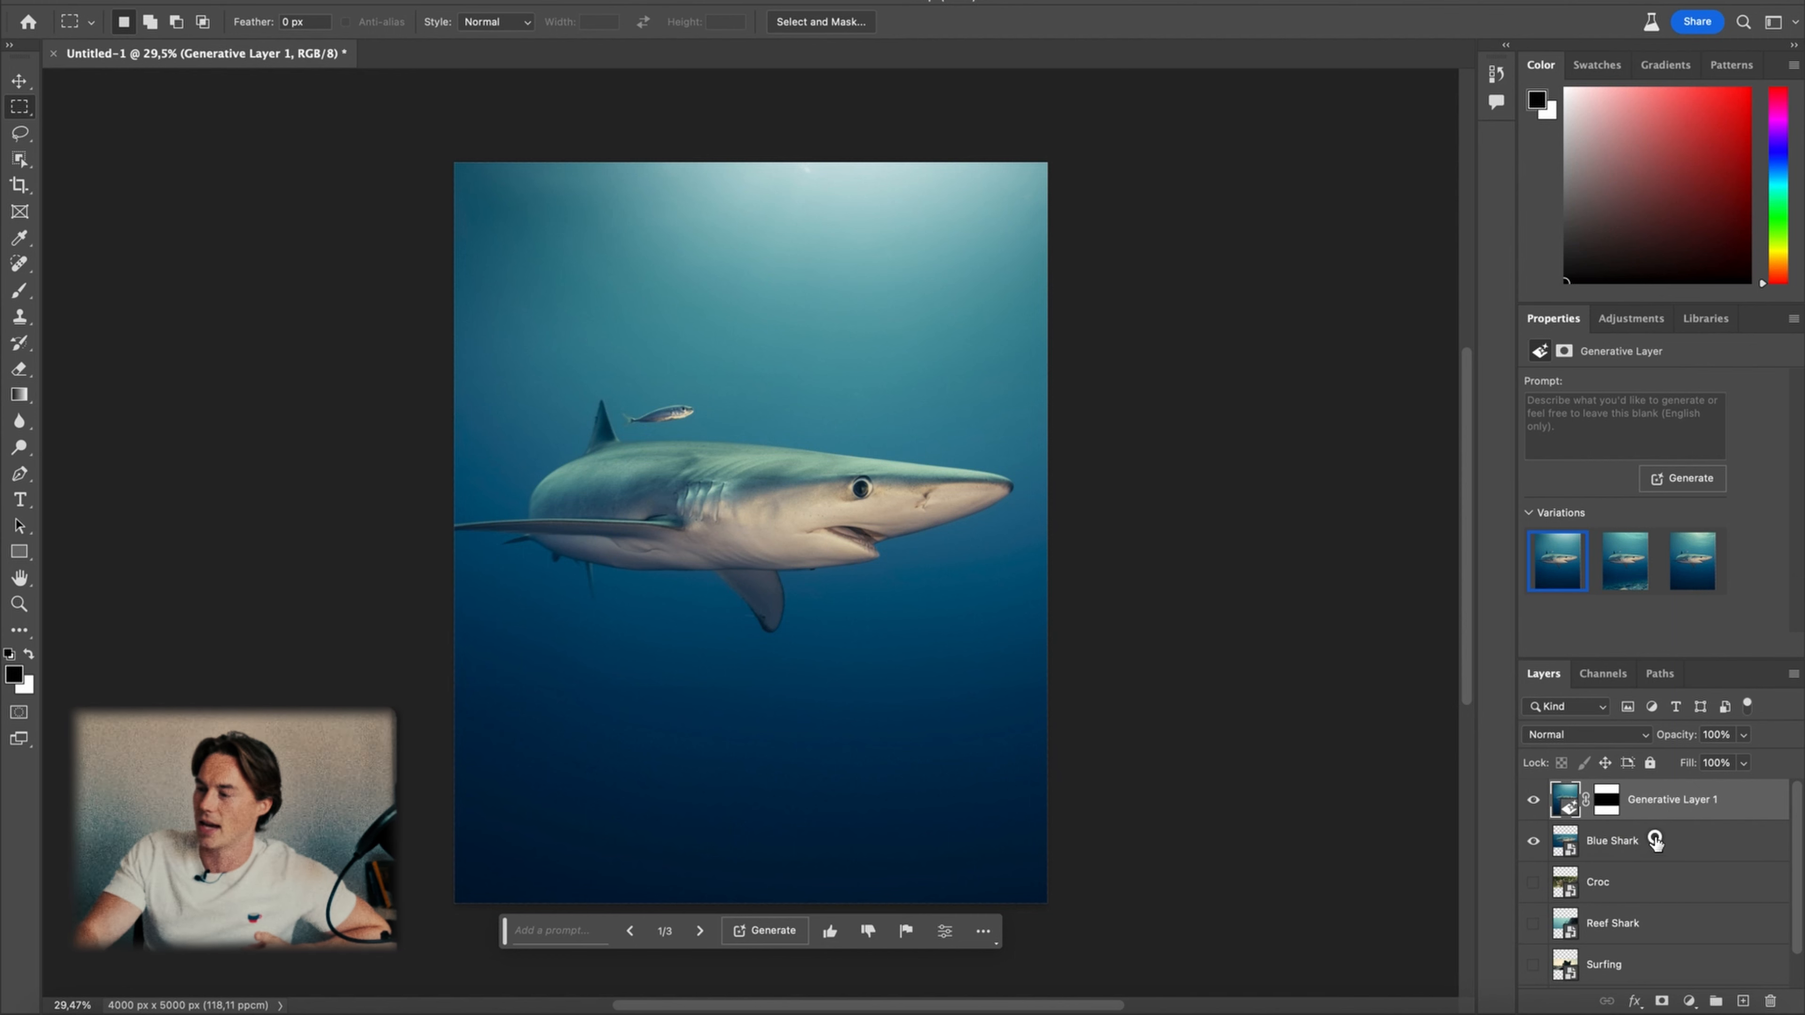
Compare the shark image with and without the generated background by hiding and reshowing Generative Layer 1
{"action": "left_click", "coordinate": [1654, 835]}
{"action": "left_click", "coordinate": [1697, 797]}
{"action": "left_click", "coordinate": [1533, 797]}
{"action": "left_click", "coordinate": [1532, 798]}
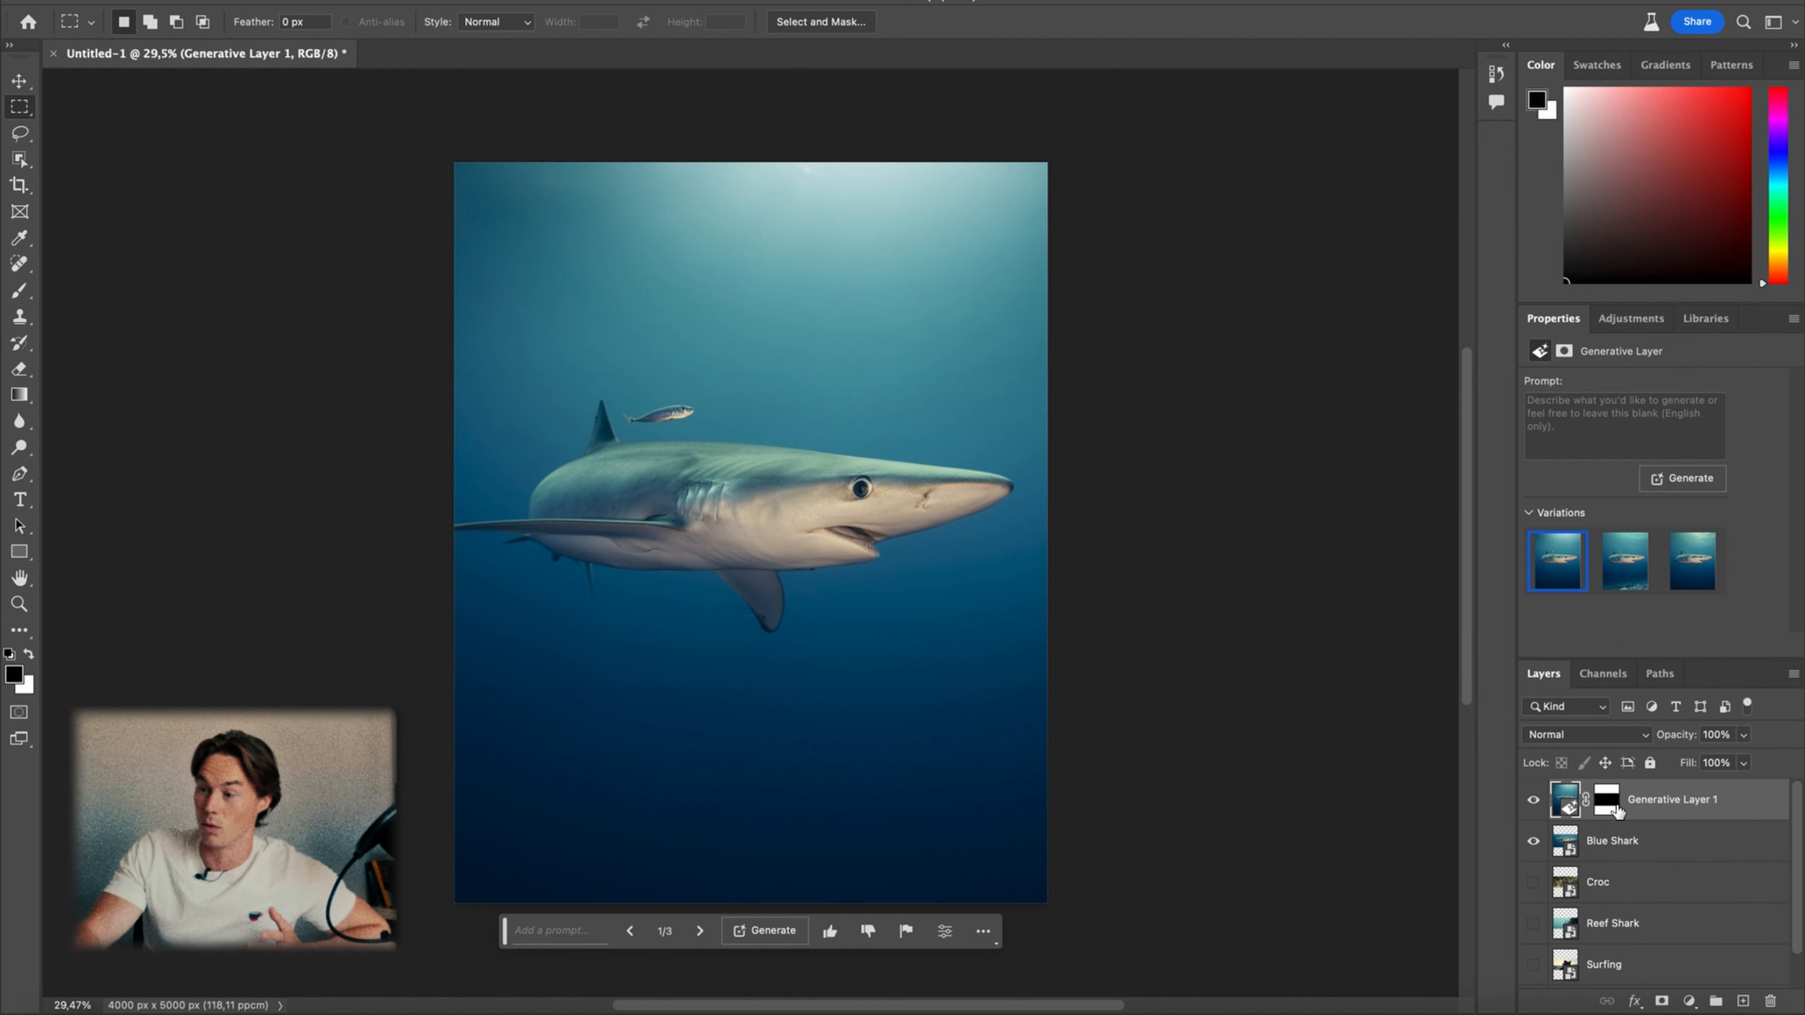
Compare the second and third generated background variations, and return to the first one
{"action": "mouse_move", "coordinate": [1619, 555]}
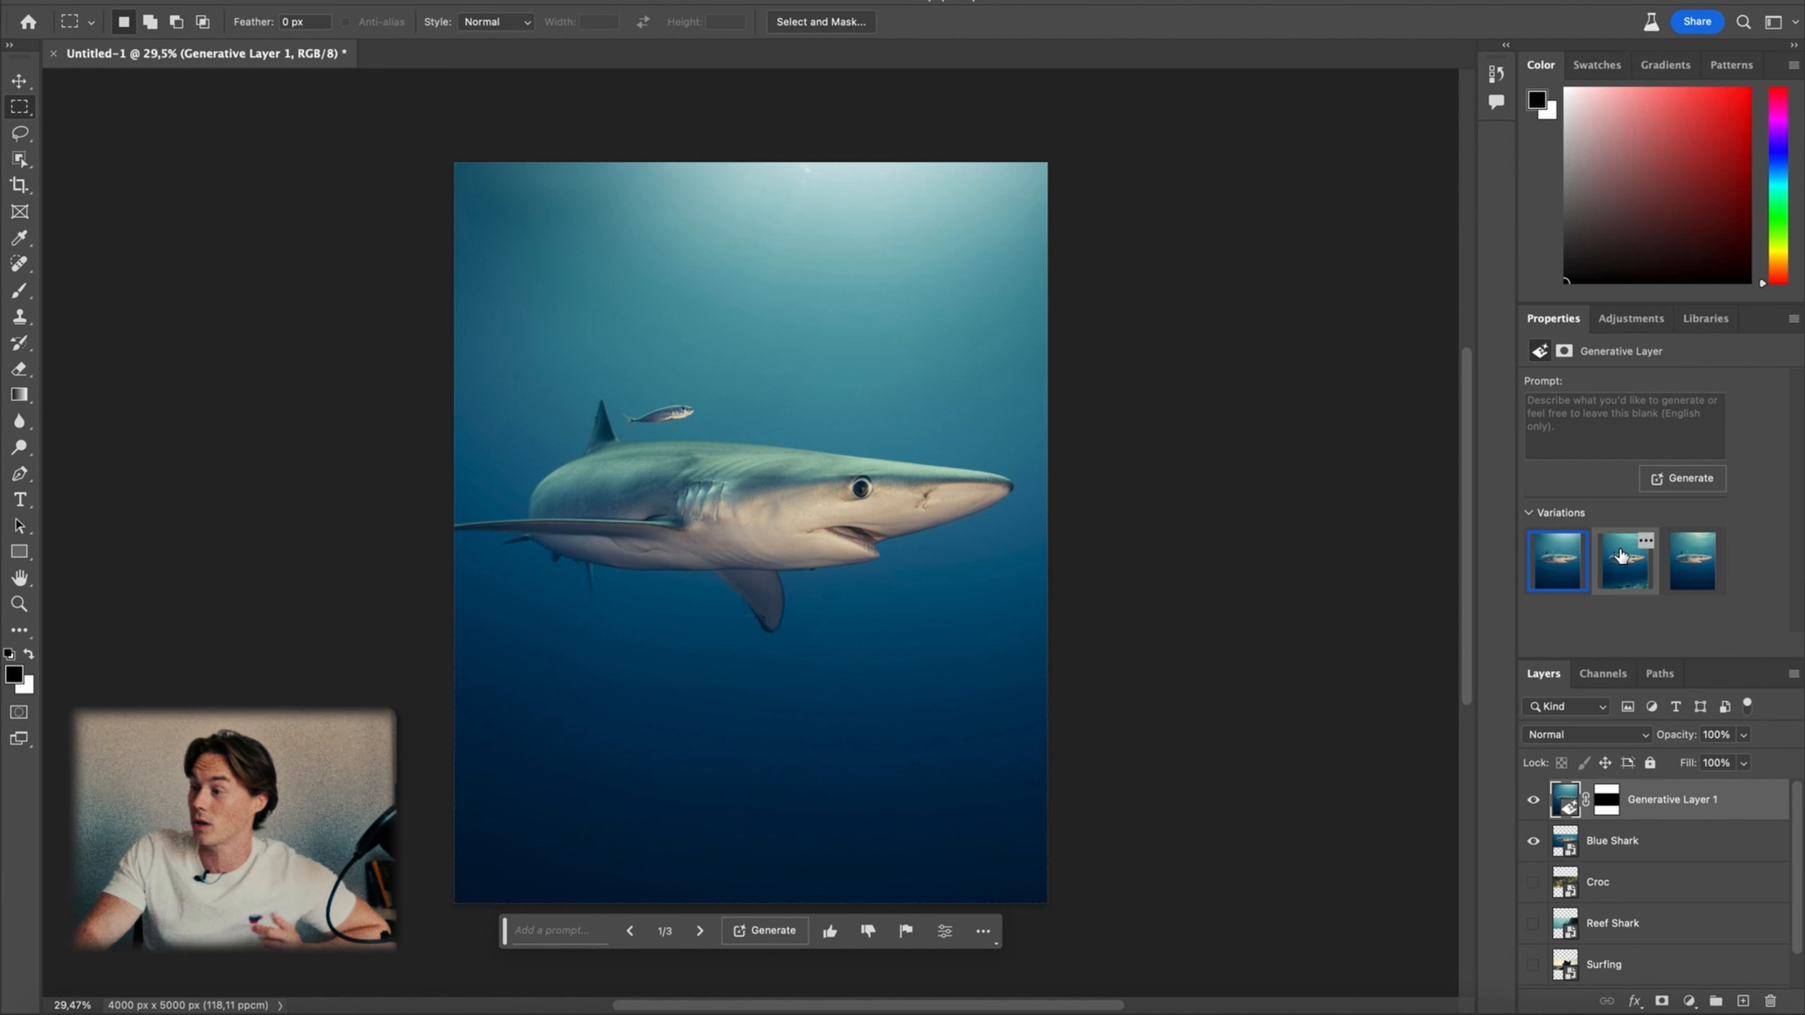
{"action": "left_click", "coordinate": [1620, 558]}
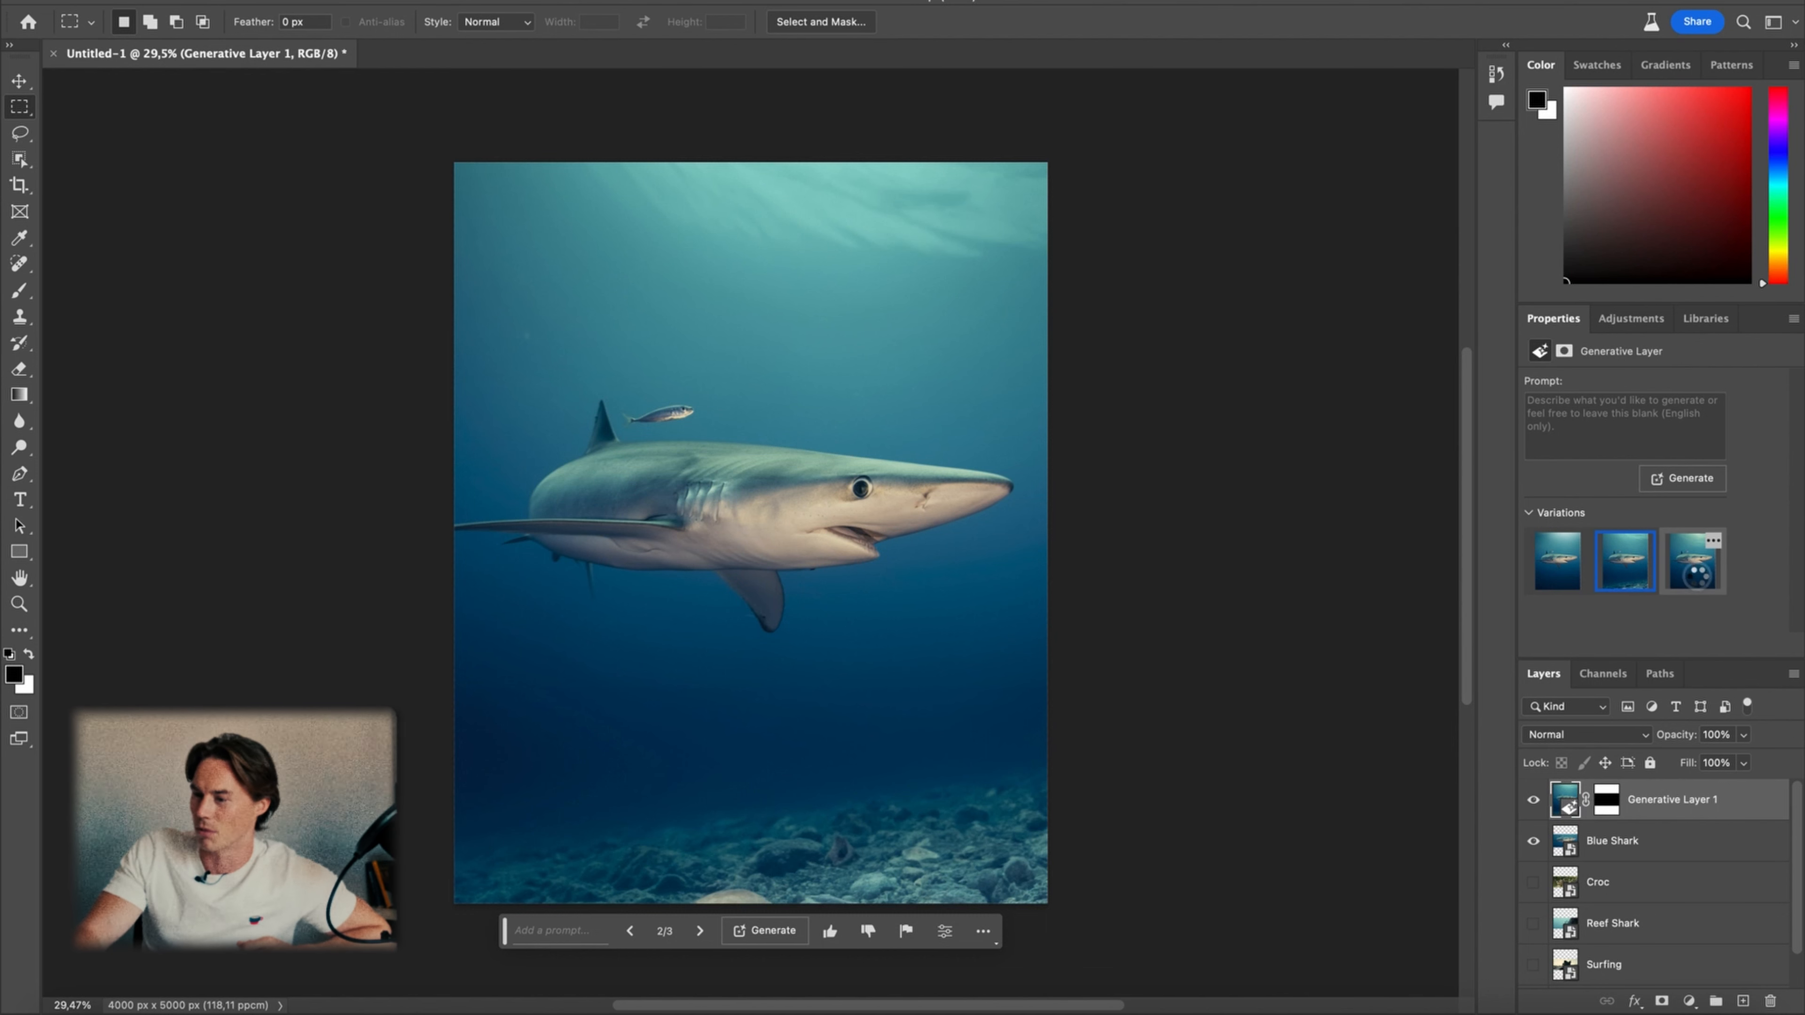
{"action": "left_click", "coordinate": [1698, 583]}
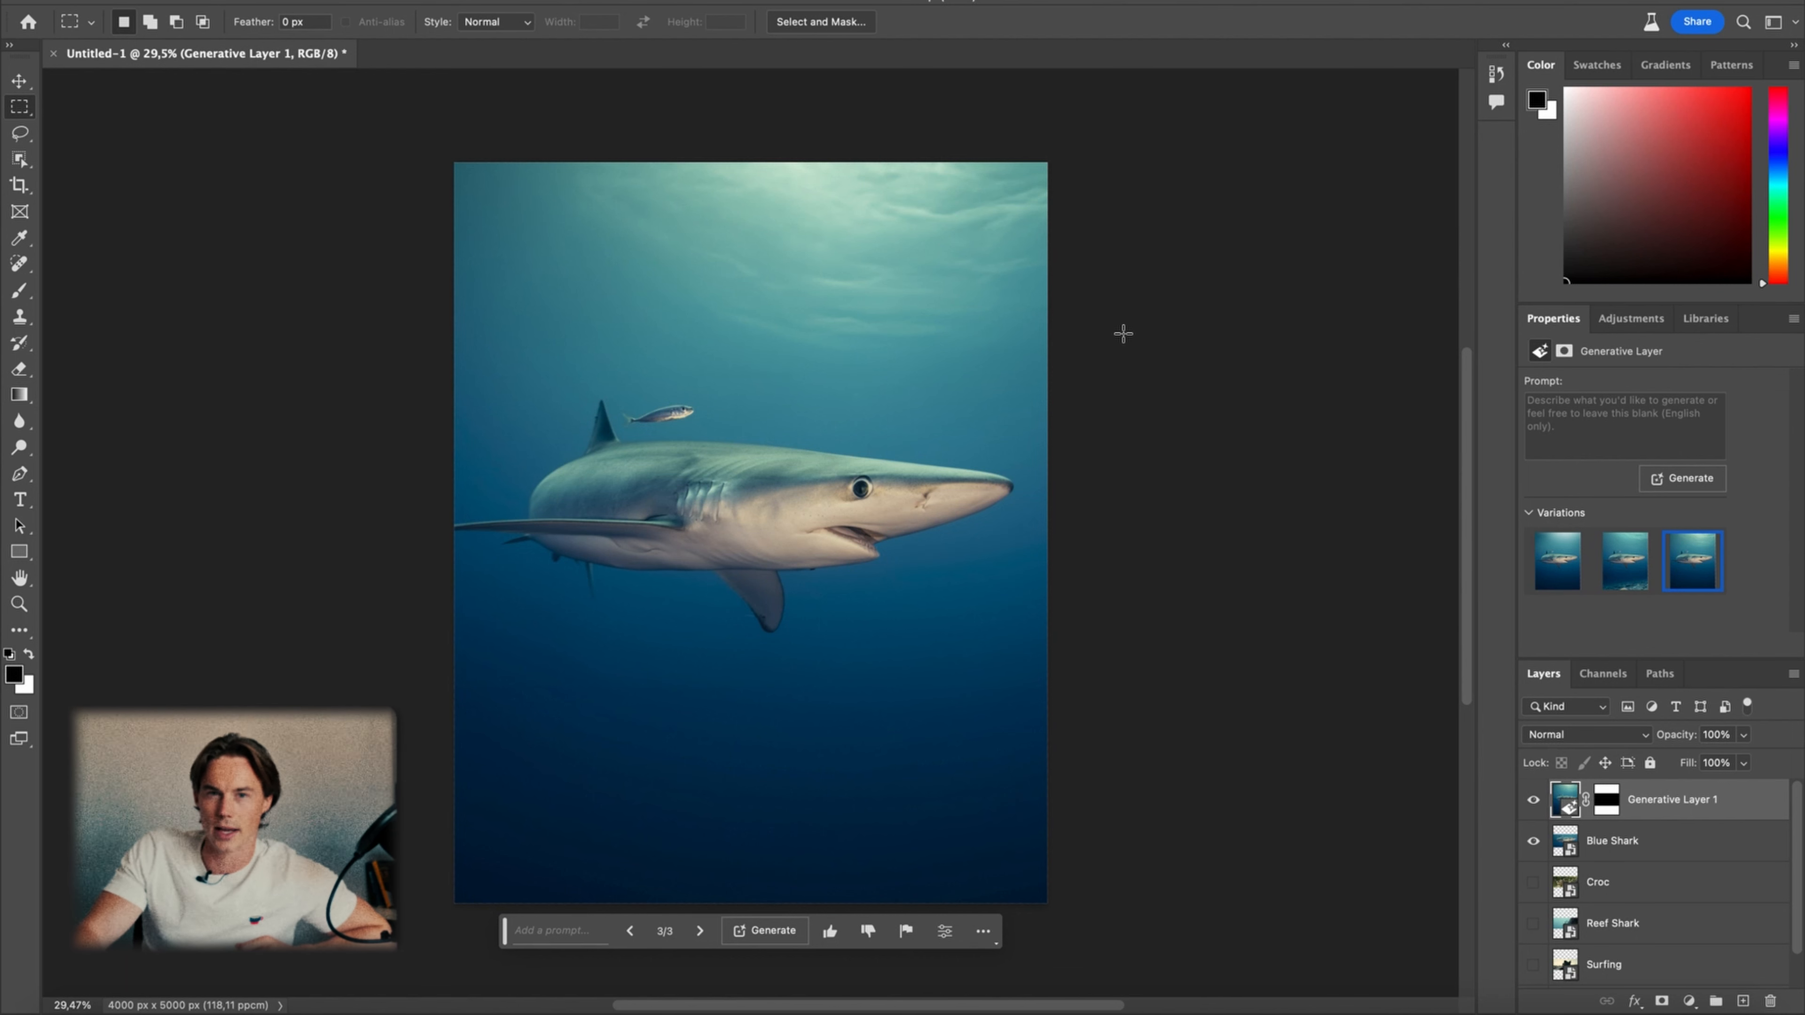
{"action": "left_click", "coordinate": [1558, 584]}
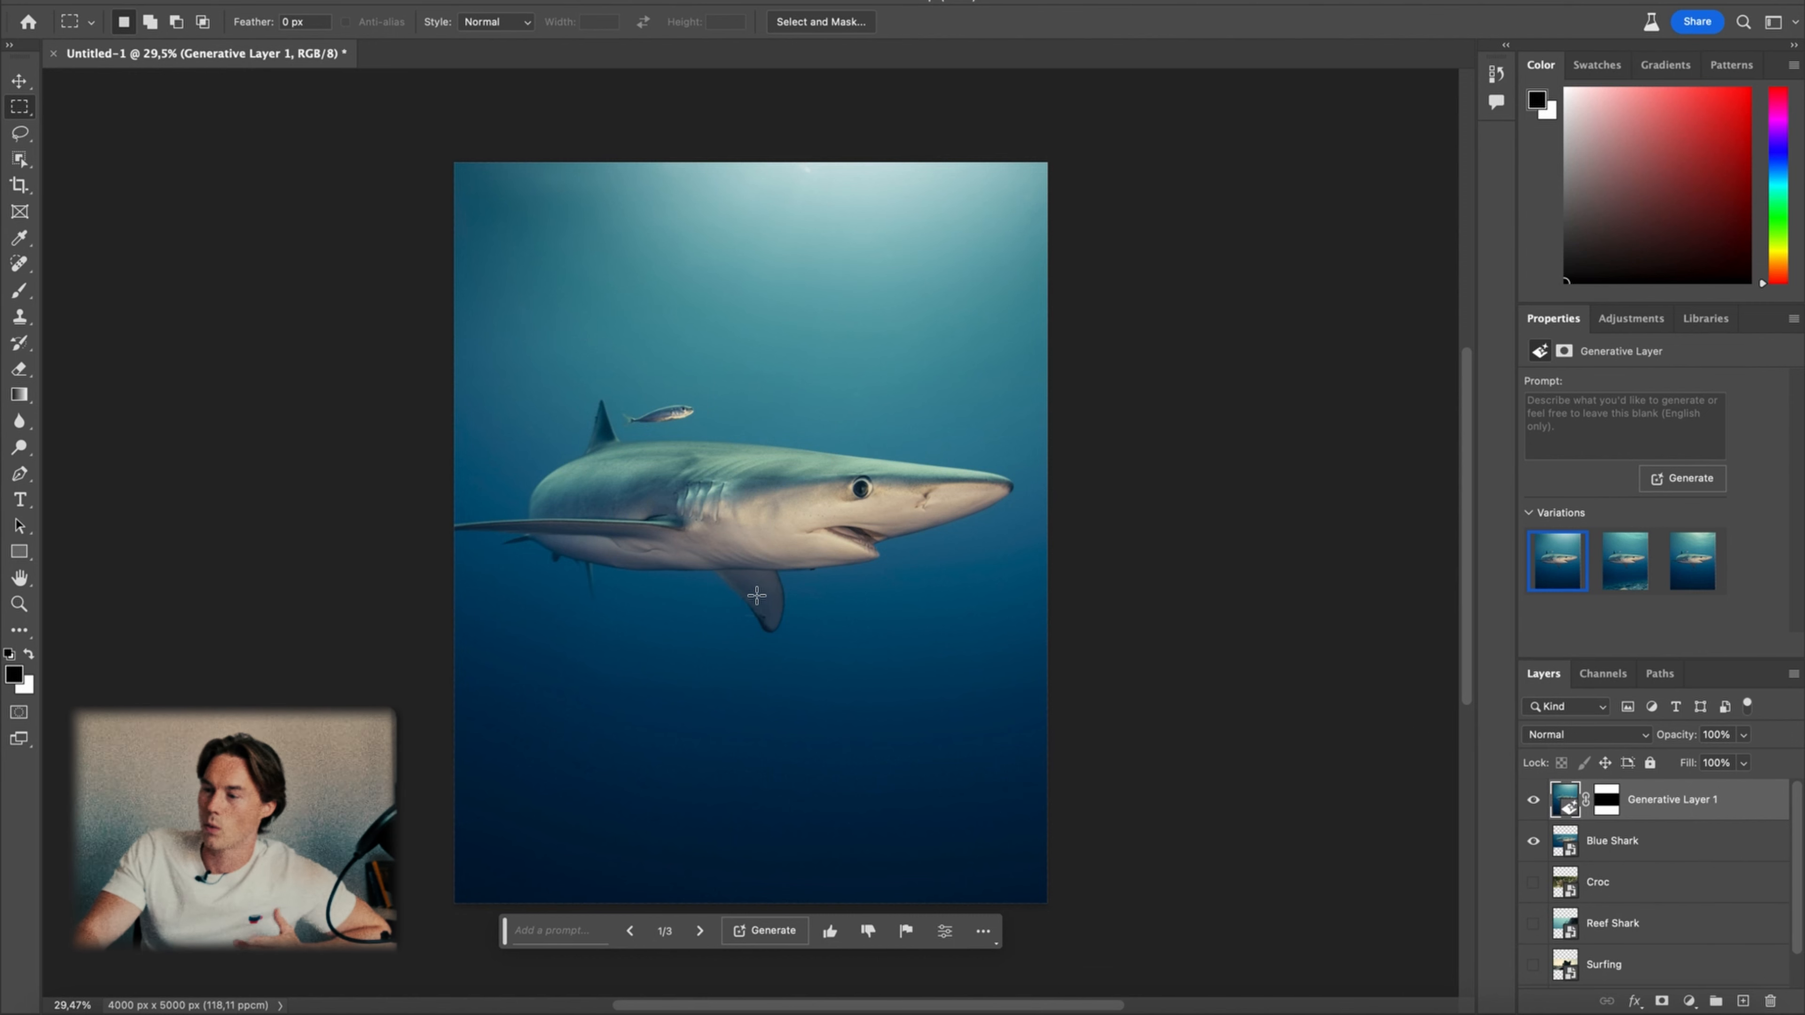
Select a small rectangle just above and ahead of the existing small fish and run Generative Fill with the prompt "add fish"
{"action": "scroll", "coordinate": [623, 565], "scroll_direction": "up", "scroll_amount": 2}
{"action": "scroll", "coordinate": [623, 565], "scroll_direction": "up", "scroll_amount": 1}
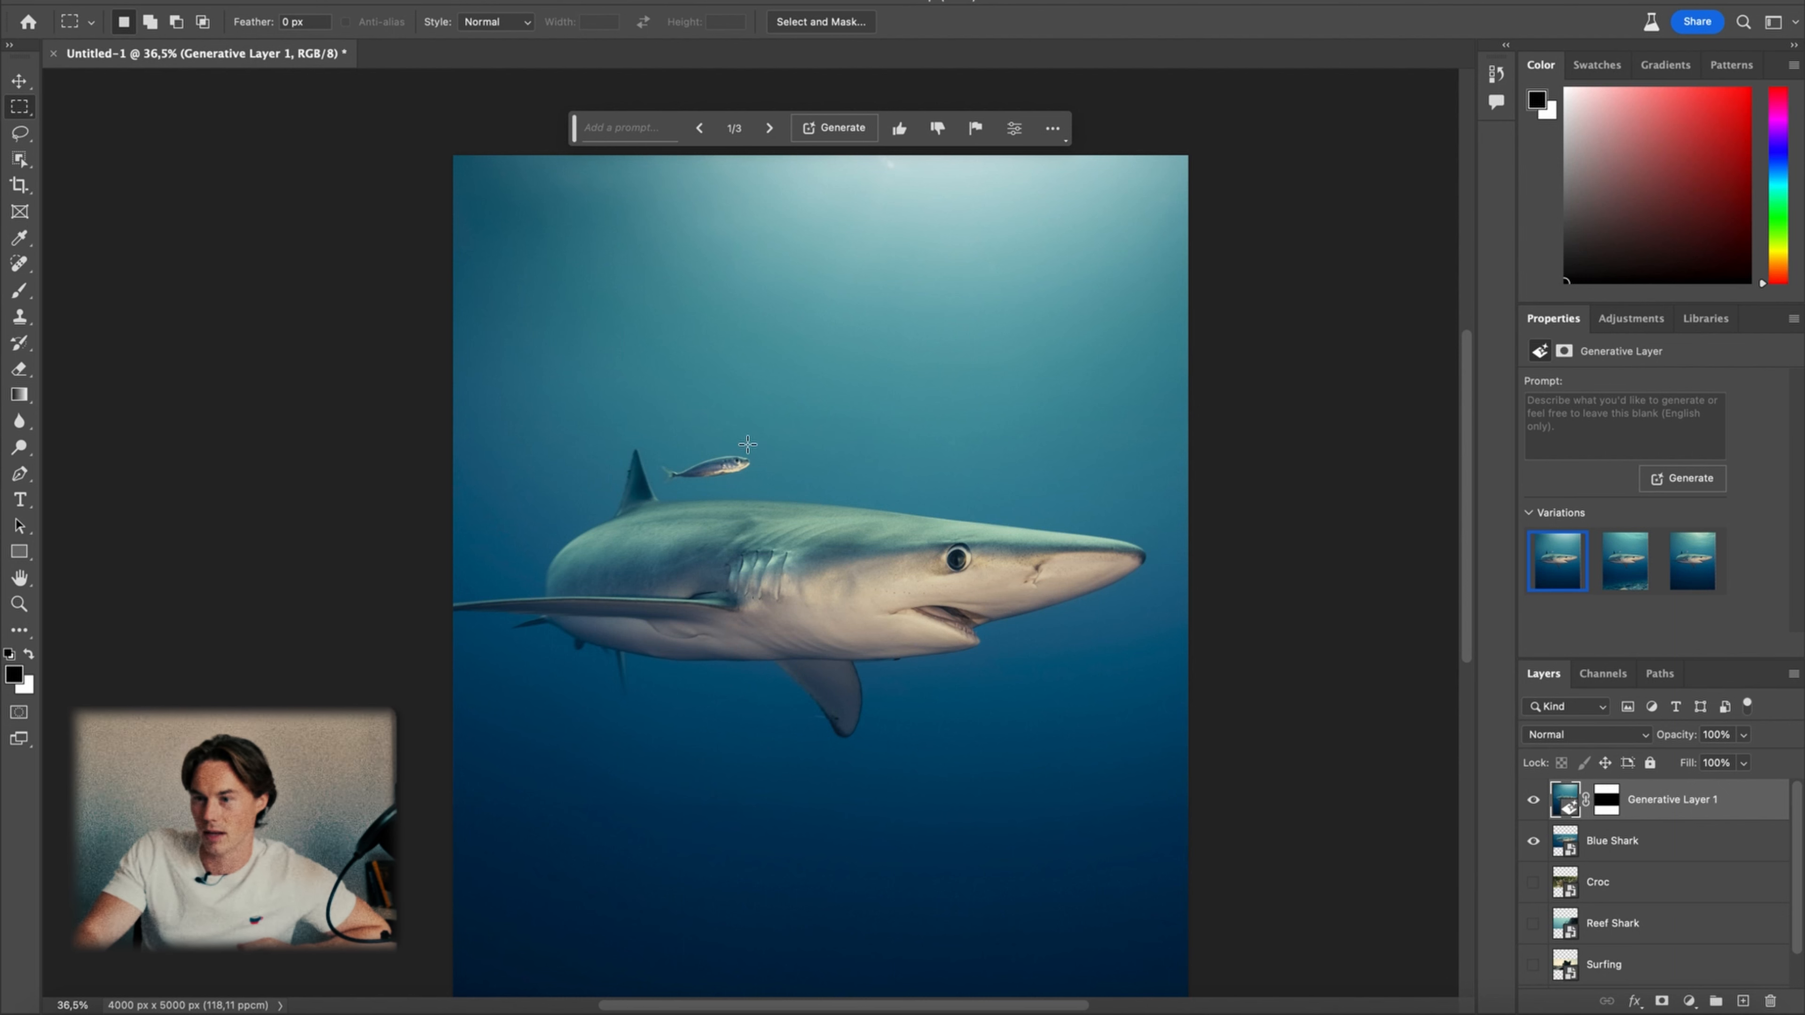
{"action": "left_click_drag", "start_coordinate": [850, 402], "coordinate": [751, 449]}
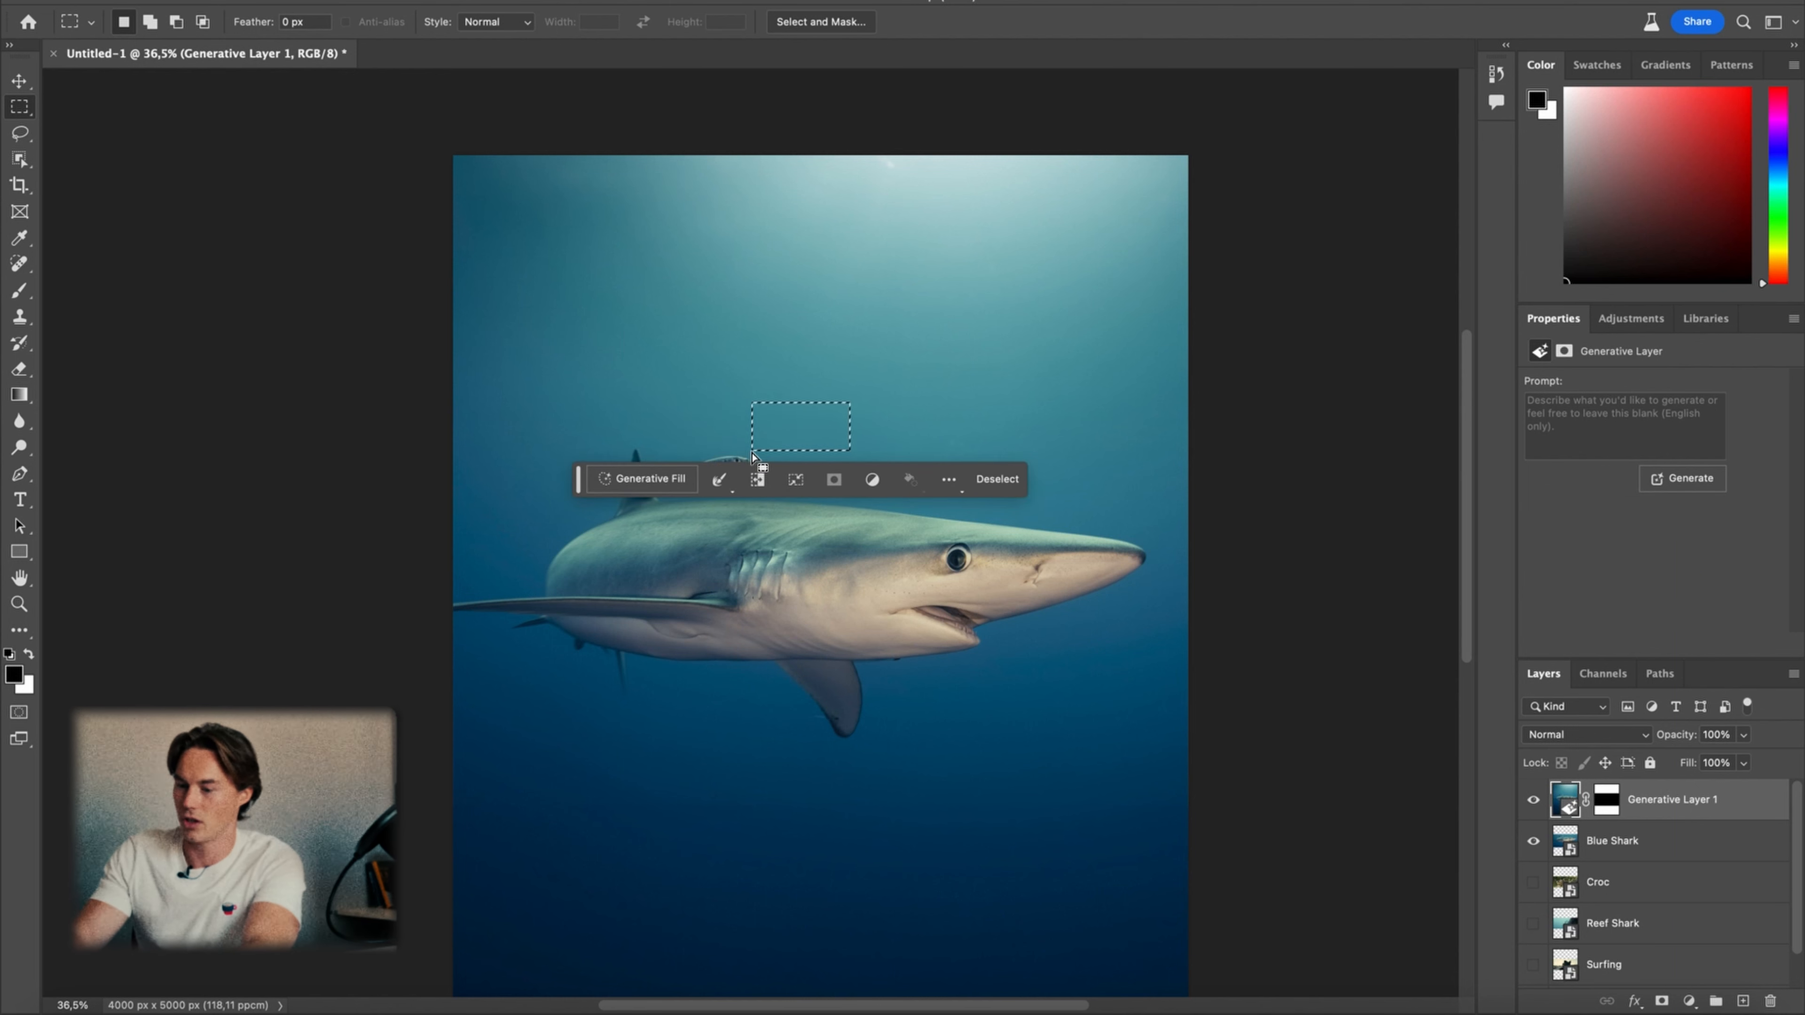
{"action": "left_click", "coordinate": [636, 476]}
{"action": "type", "text": "add fish"}
{"action": "key", "text": "Return"}
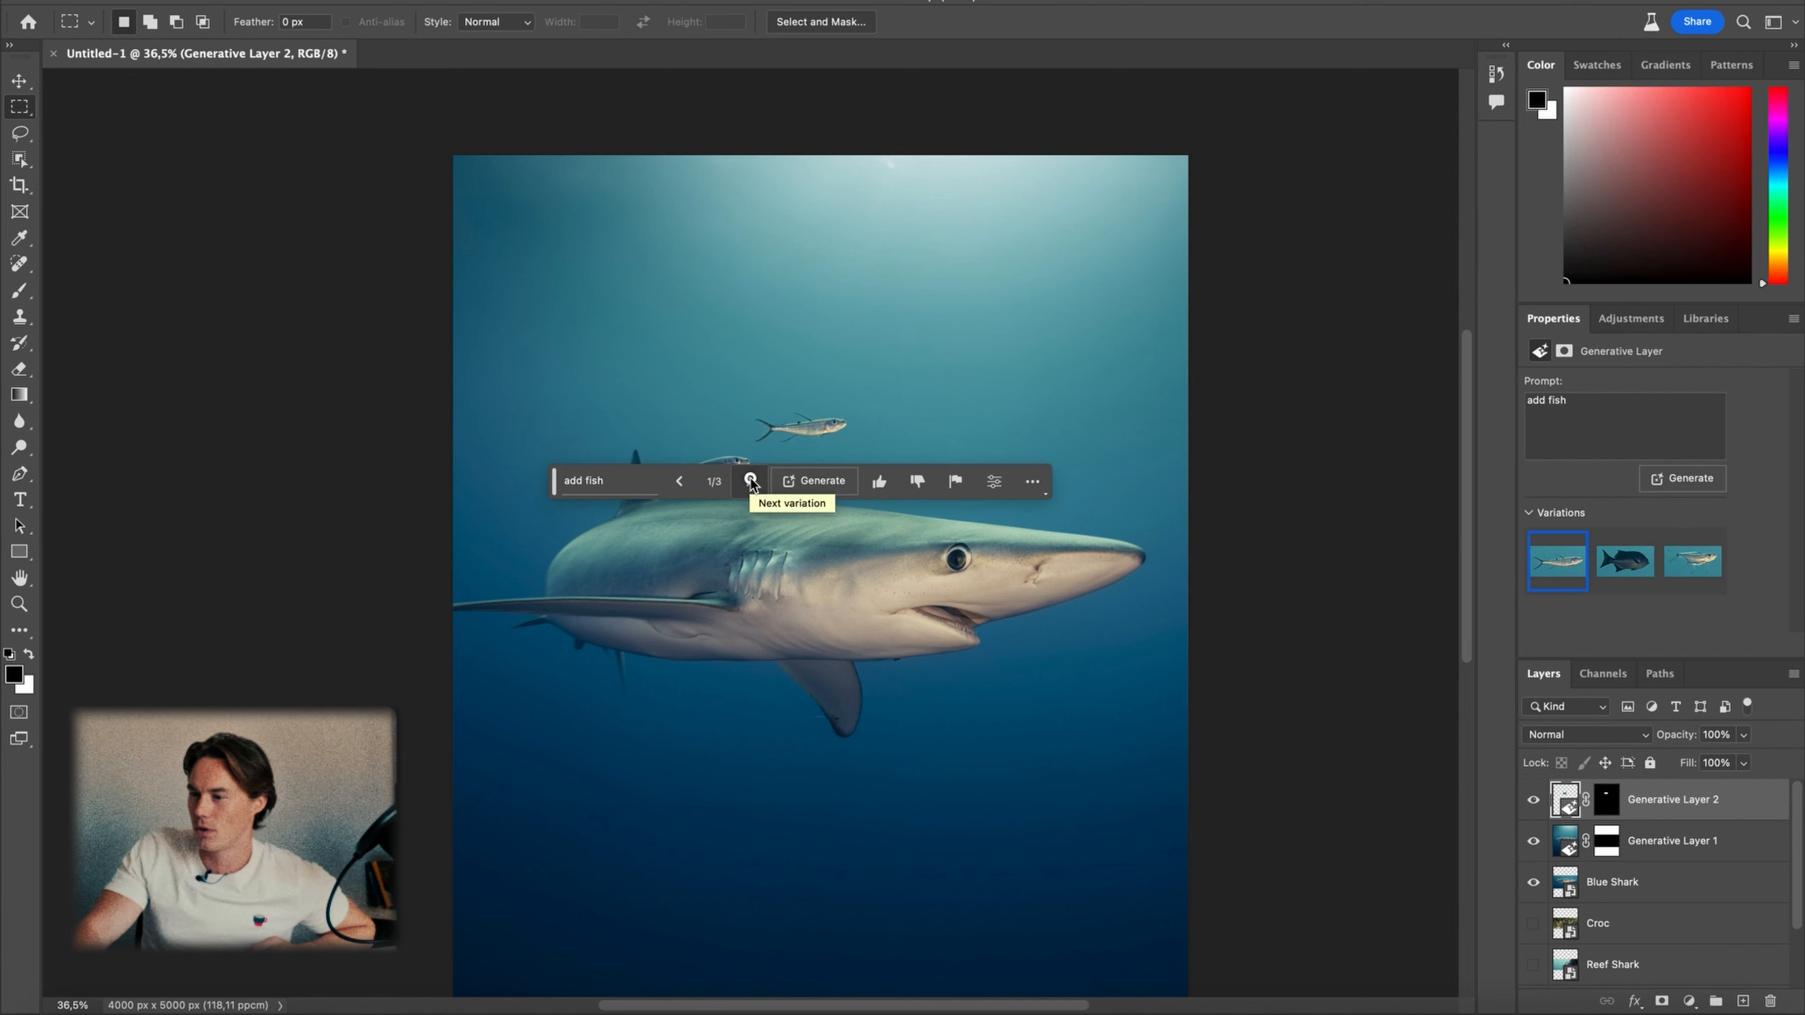
Cycle through the three generated fish variations back to the first
{"action": "left_click", "coordinate": [751, 484]}
{"action": "left_click", "coordinate": [751, 482]}
{"action": "left_click", "coordinate": [751, 482]}
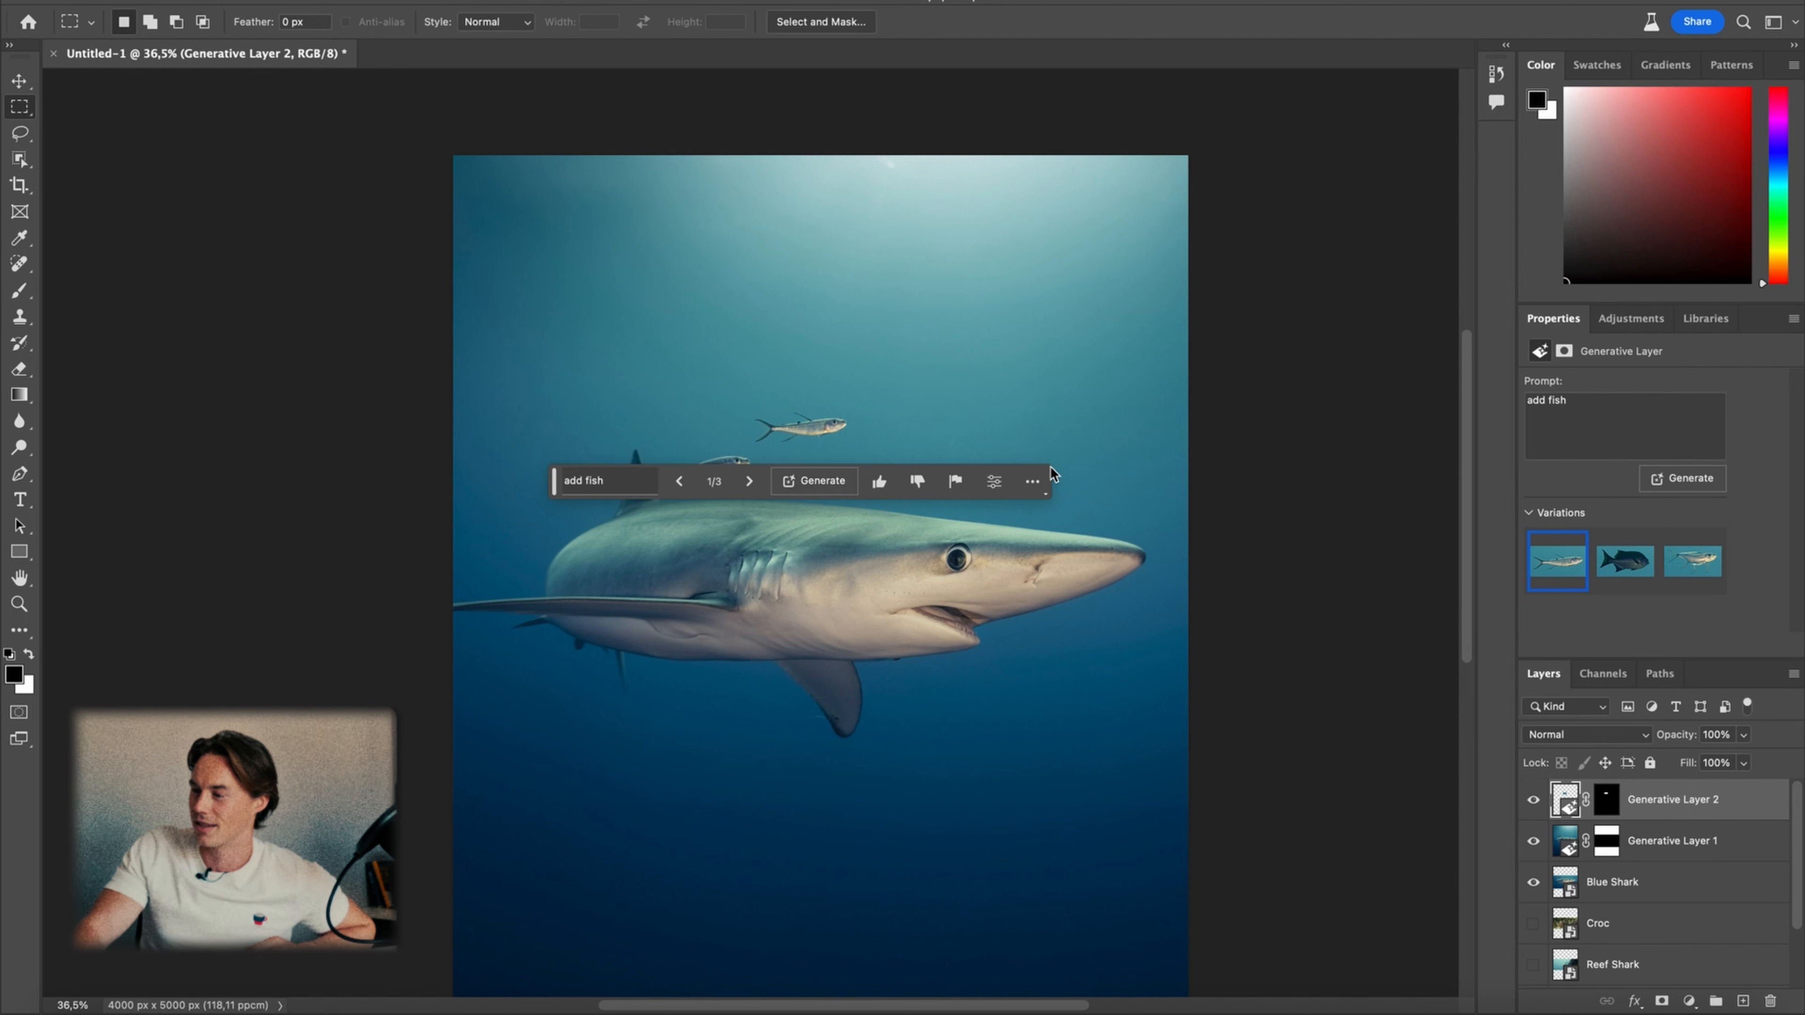
Generate another set of "add fish" variations, compare several of them, and keep the first one
{"action": "left_click", "coordinate": [1709, 479]}
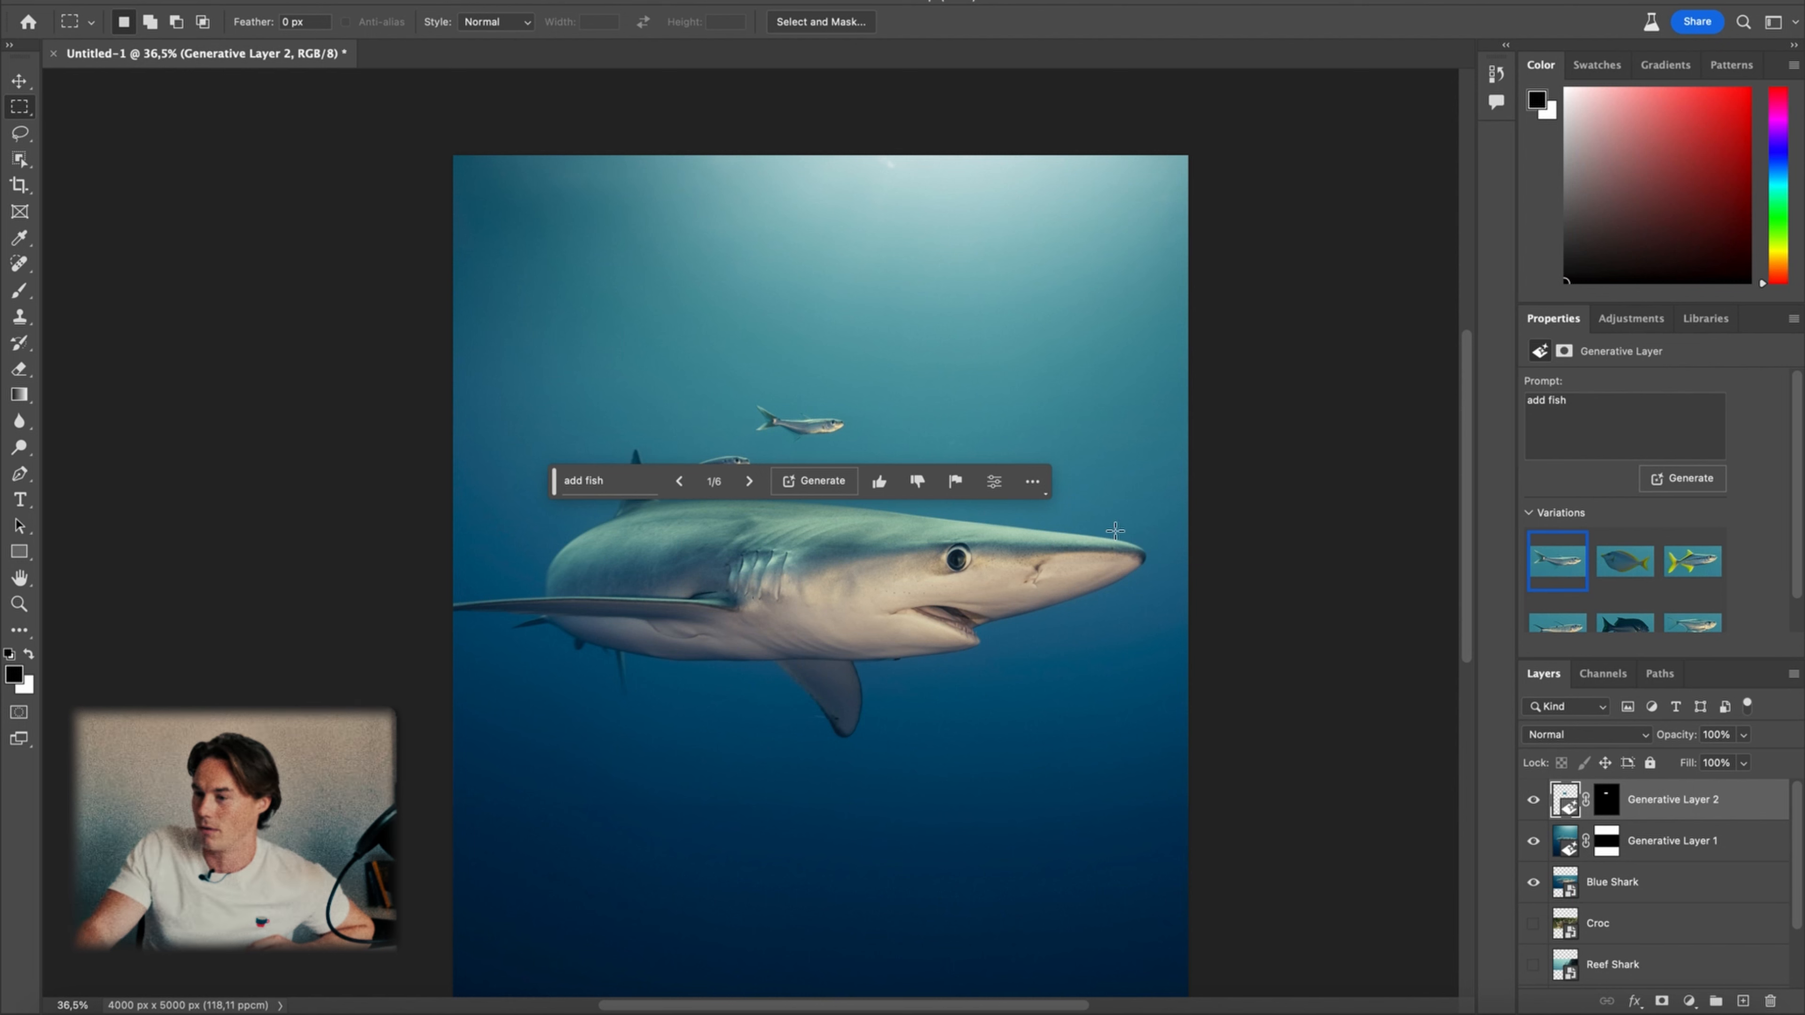
{"action": "left_click", "coordinate": [740, 484]}
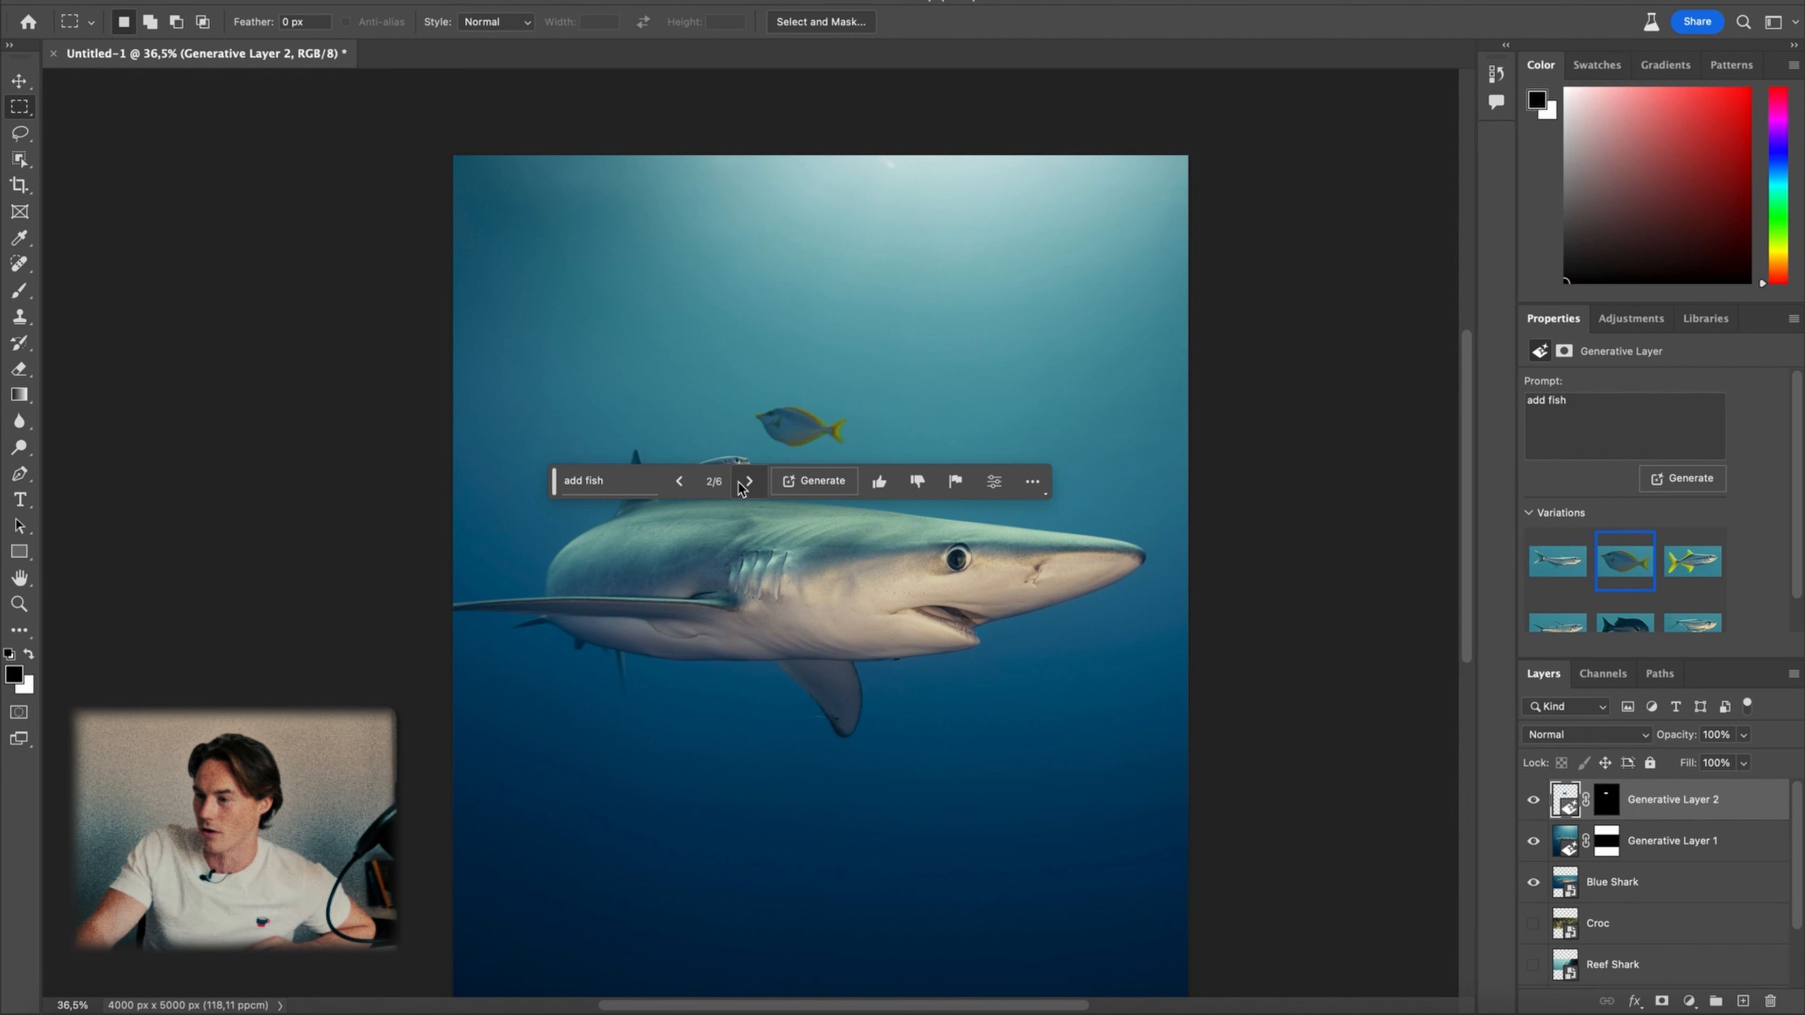
{"action": "left_click", "coordinate": [740, 484]}
{"action": "left_click", "coordinate": [740, 483]}
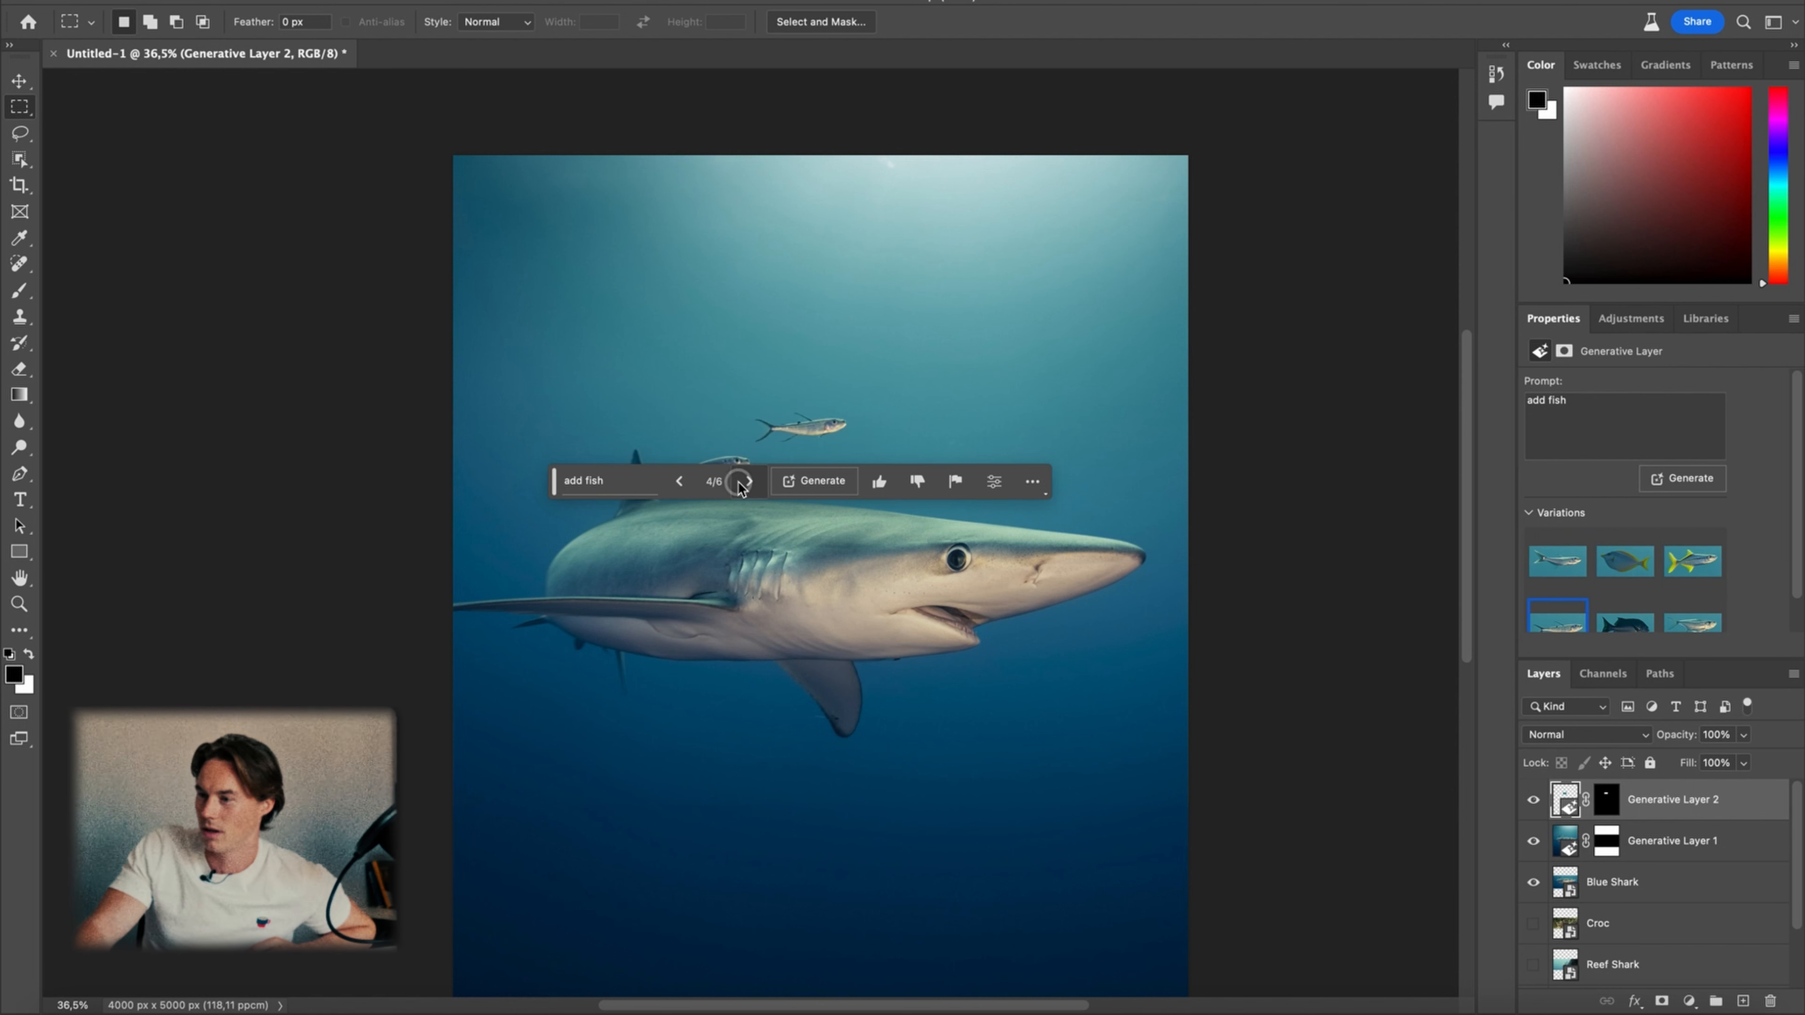
{"action": "left_click", "coordinate": [682, 482]}
{"action": "left_click", "coordinate": [682, 482]}
{"action": "left_click", "coordinate": [682, 482]}
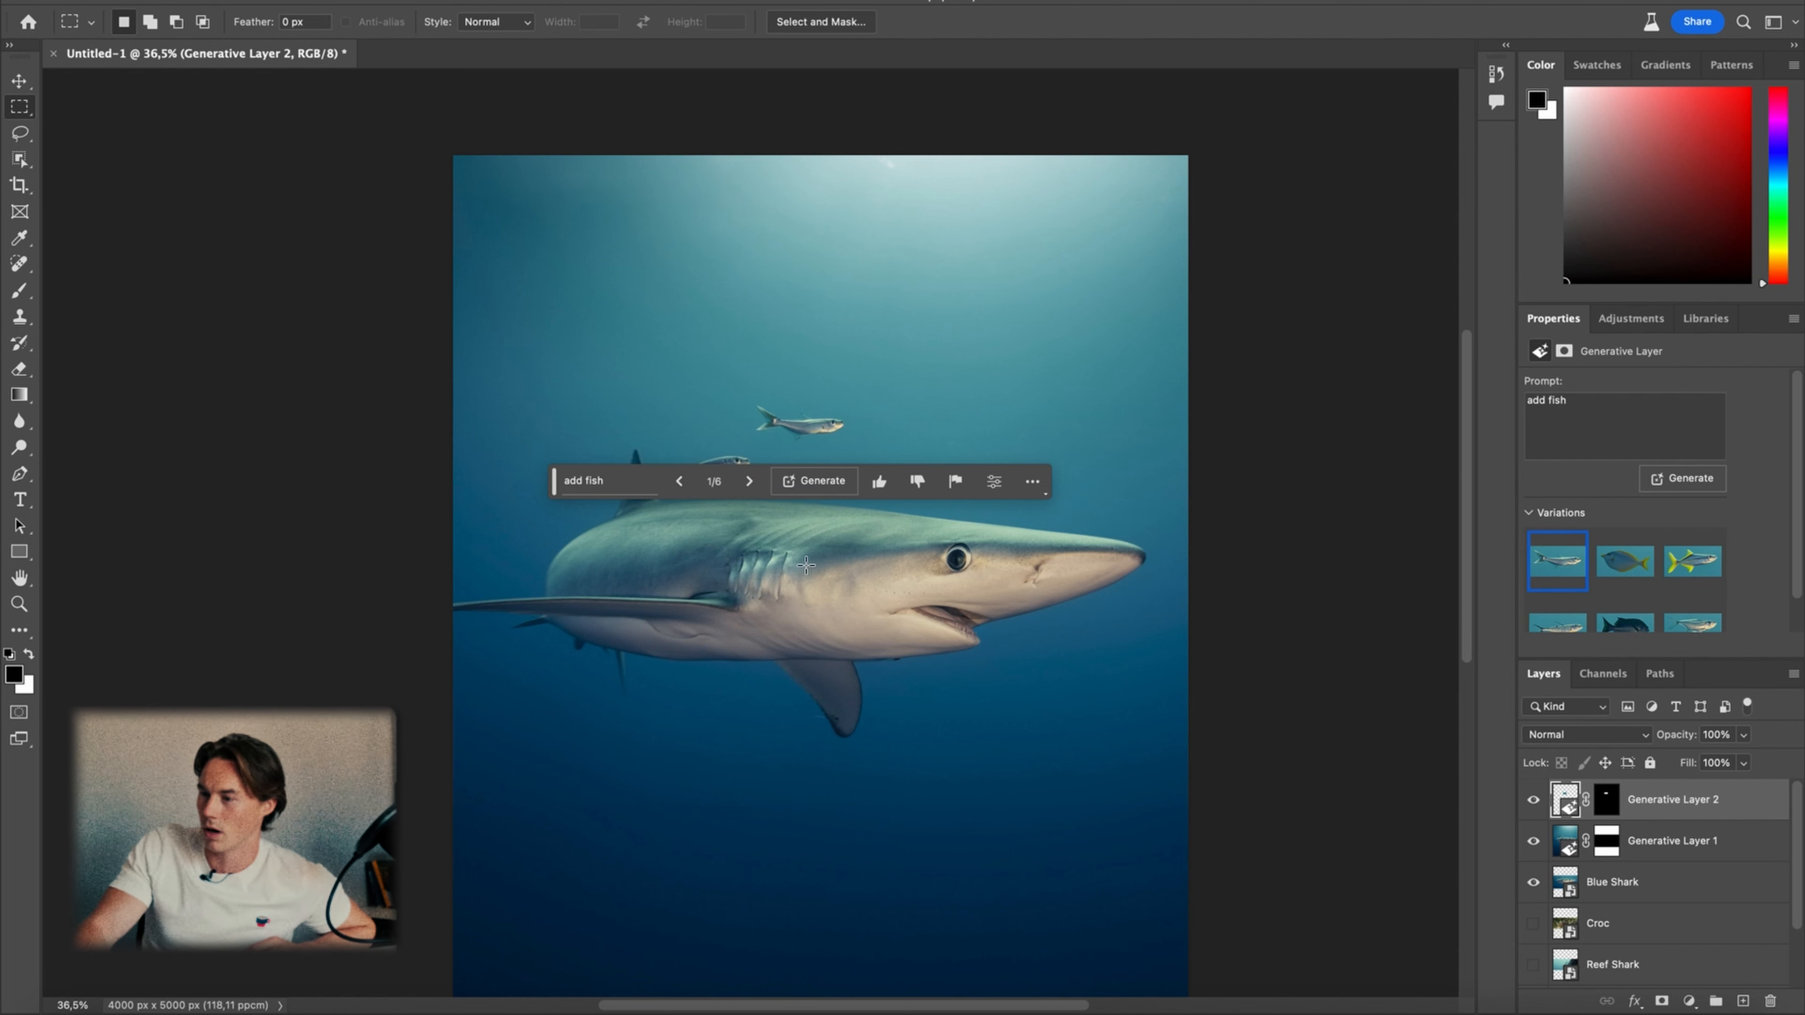
Free-transform Generative Layer 2 to shrink the added fish slightly and move it closer above the original small fish
{"action": "left_click", "coordinate": [18, 80]}
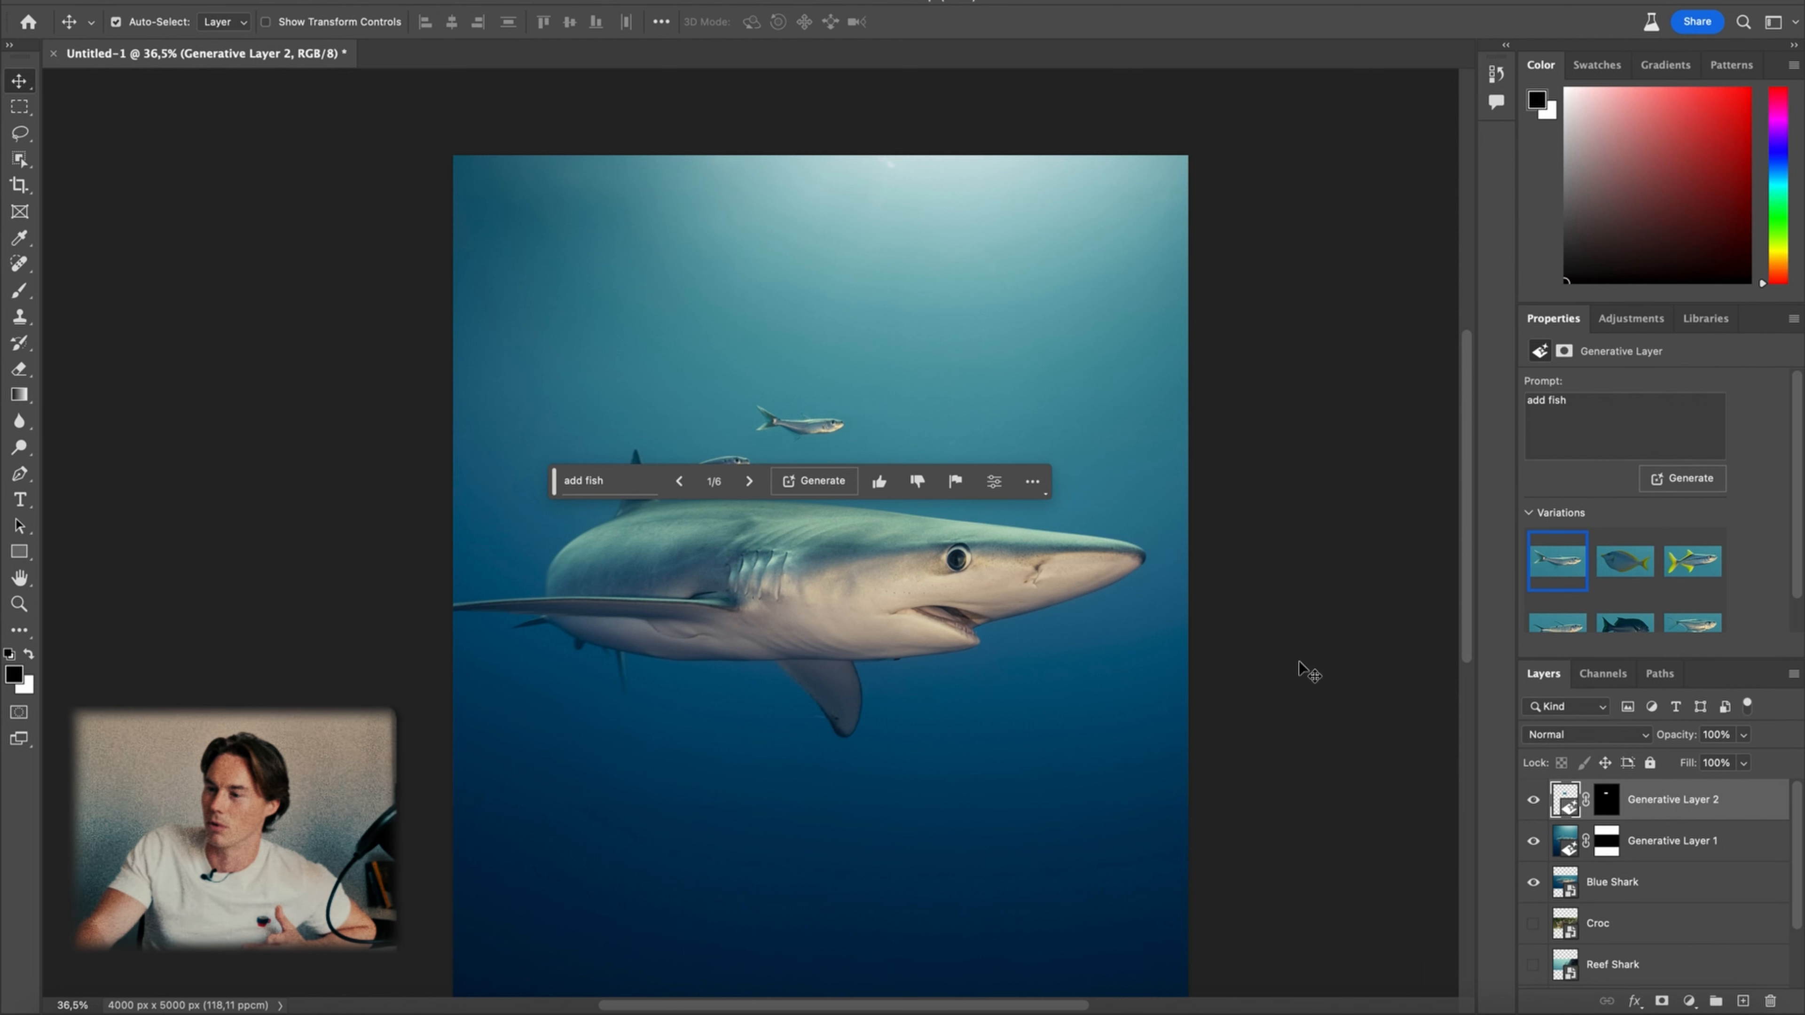
{"action": "left_click", "coordinate": [1677, 842]}
{"action": "left_click", "coordinate": [1682, 806]}
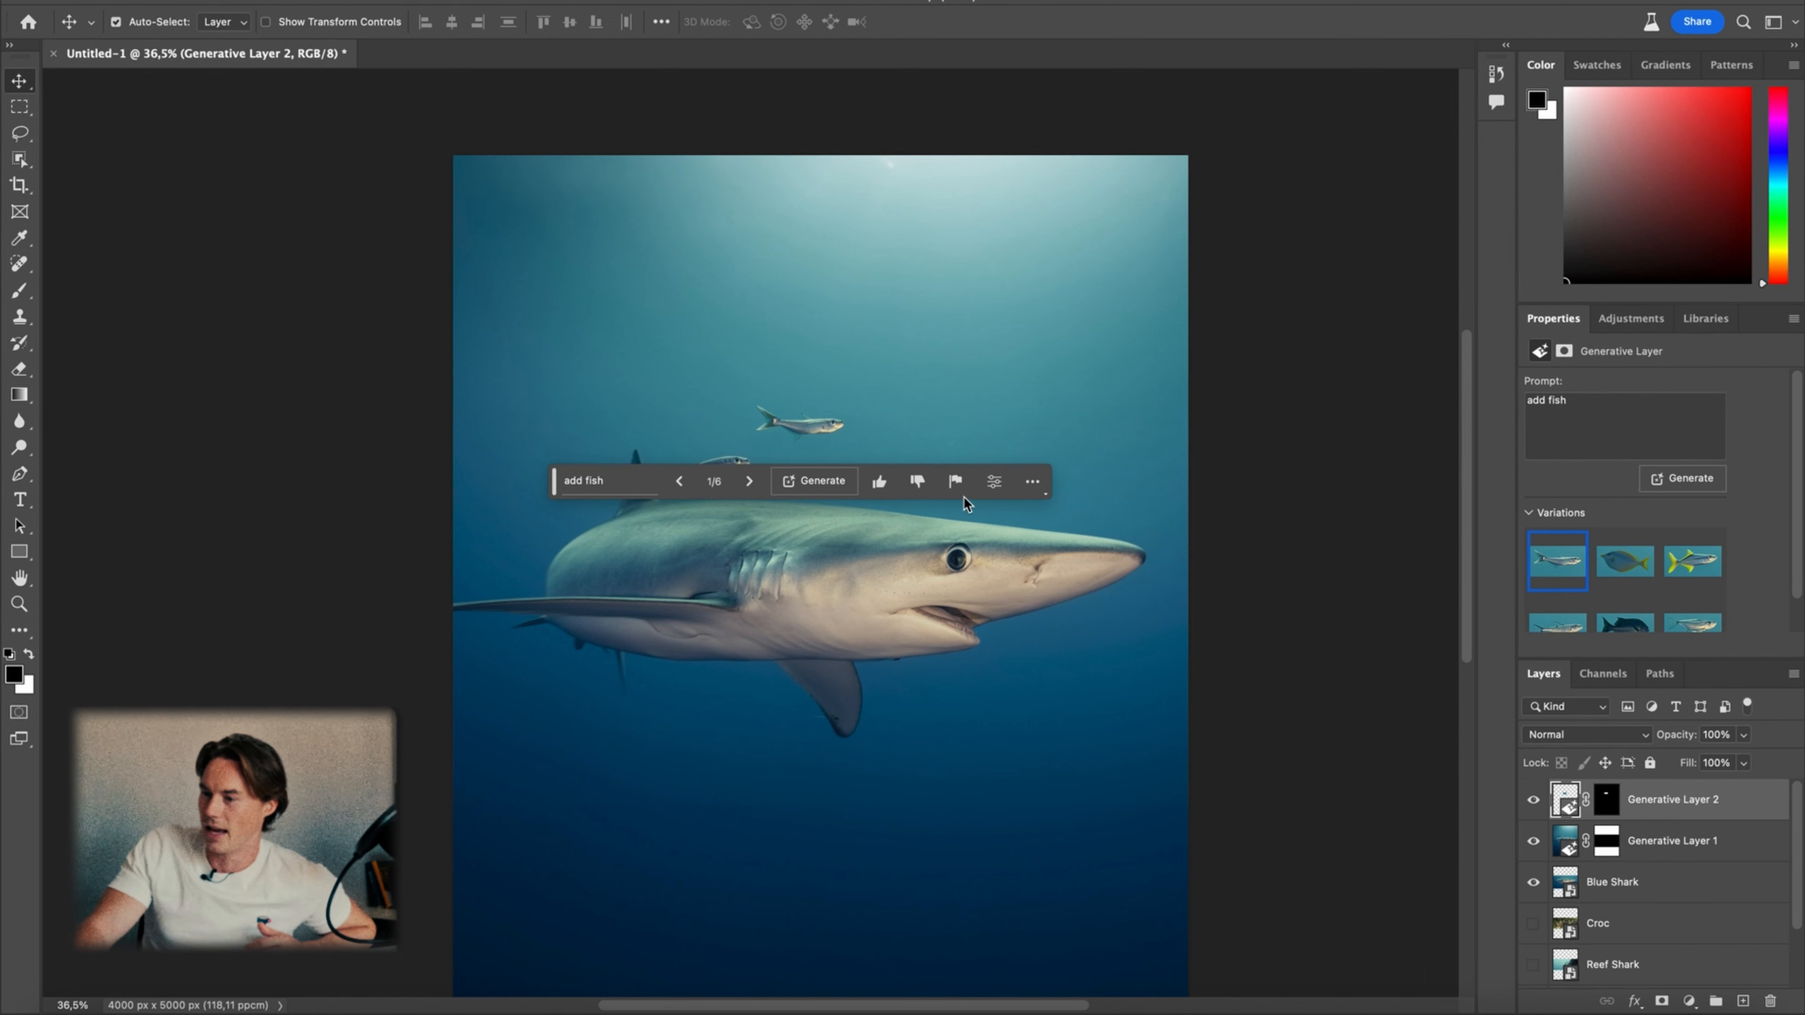
{"action": "key", "text": "super+t"}
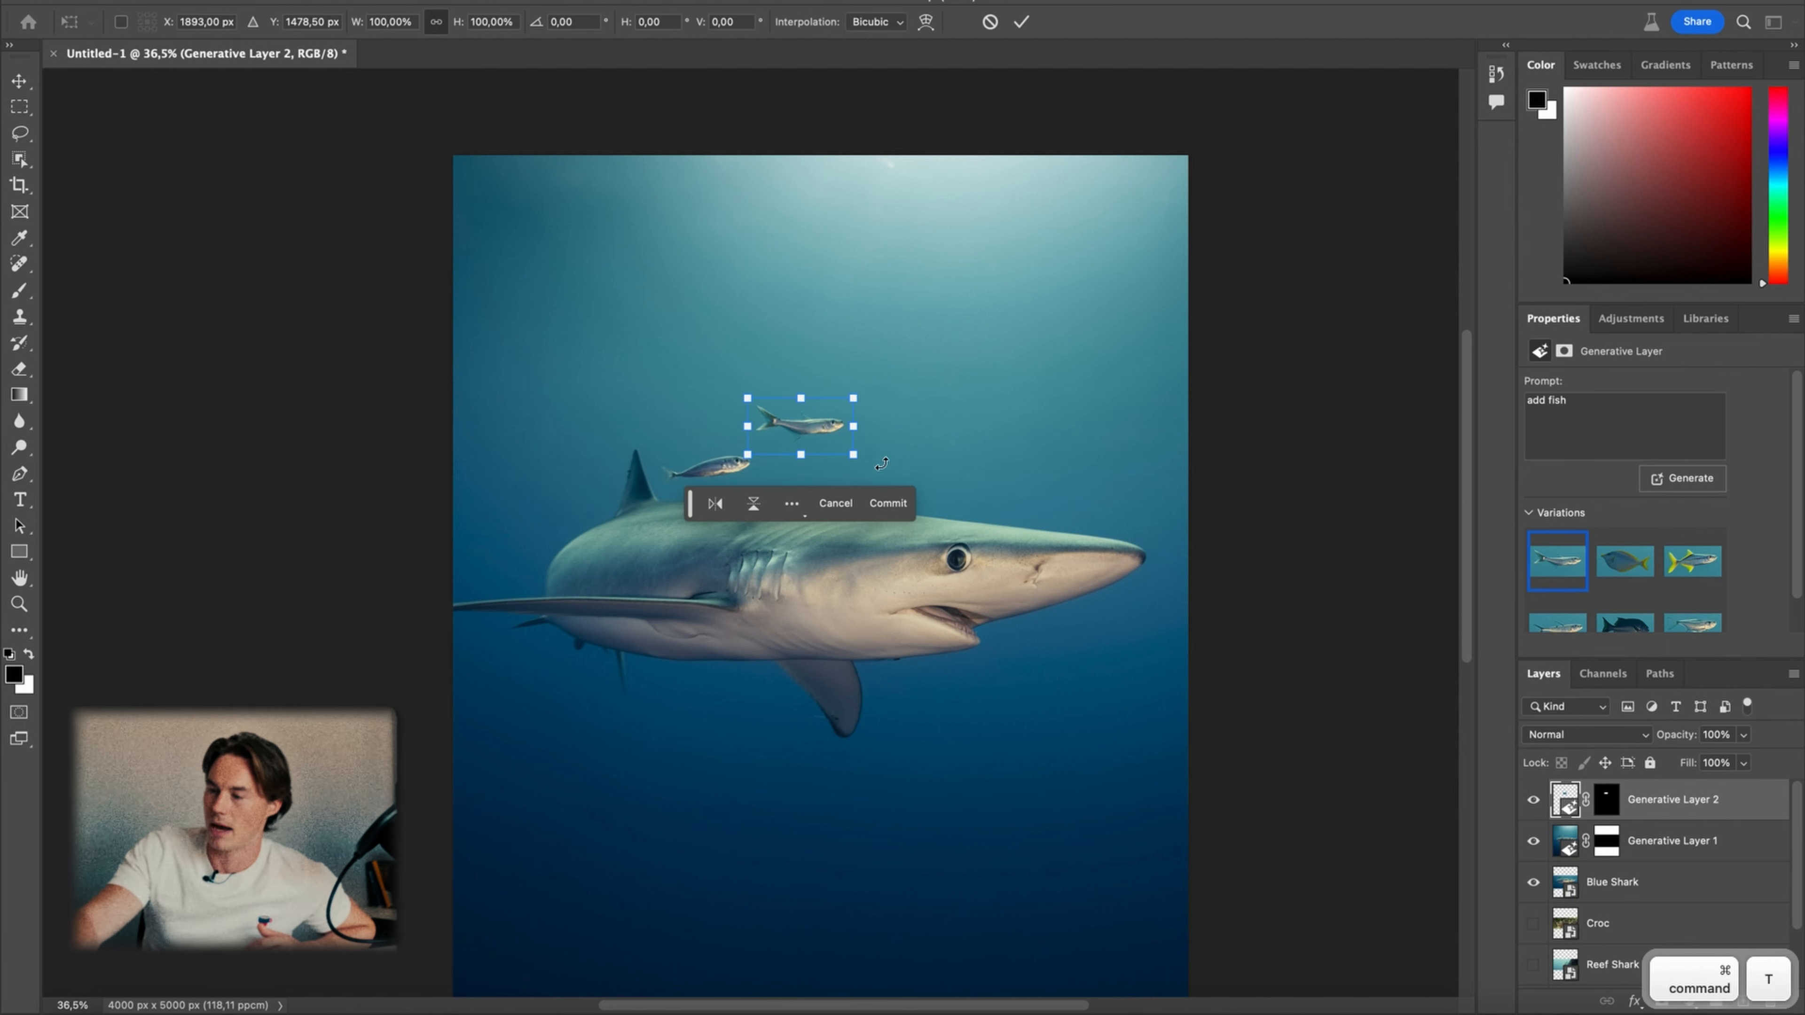
{"action": "left_click_drag", "start_coordinate": [864, 396], "coordinate": [867, 377]}
{"action": "mouse_move", "coordinate": [782, 455]}
{"action": "left_mouse_down"}
{"action": "mouse_move", "coordinate": [754, 462]}
{"action": "mouse_move", "coordinate": [779, 460]}
{"action": "left_mouse_up"}
{"action": "mouse_move", "coordinate": [794, 398]}
{"action": "left_mouse_down"}
{"action": "mouse_move", "coordinate": [801, 483]}
{"action": "mouse_move", "coordinate": [781, 427]}
{"action": "left_mouse_up"}
{"action": "key", "text": "Return"}
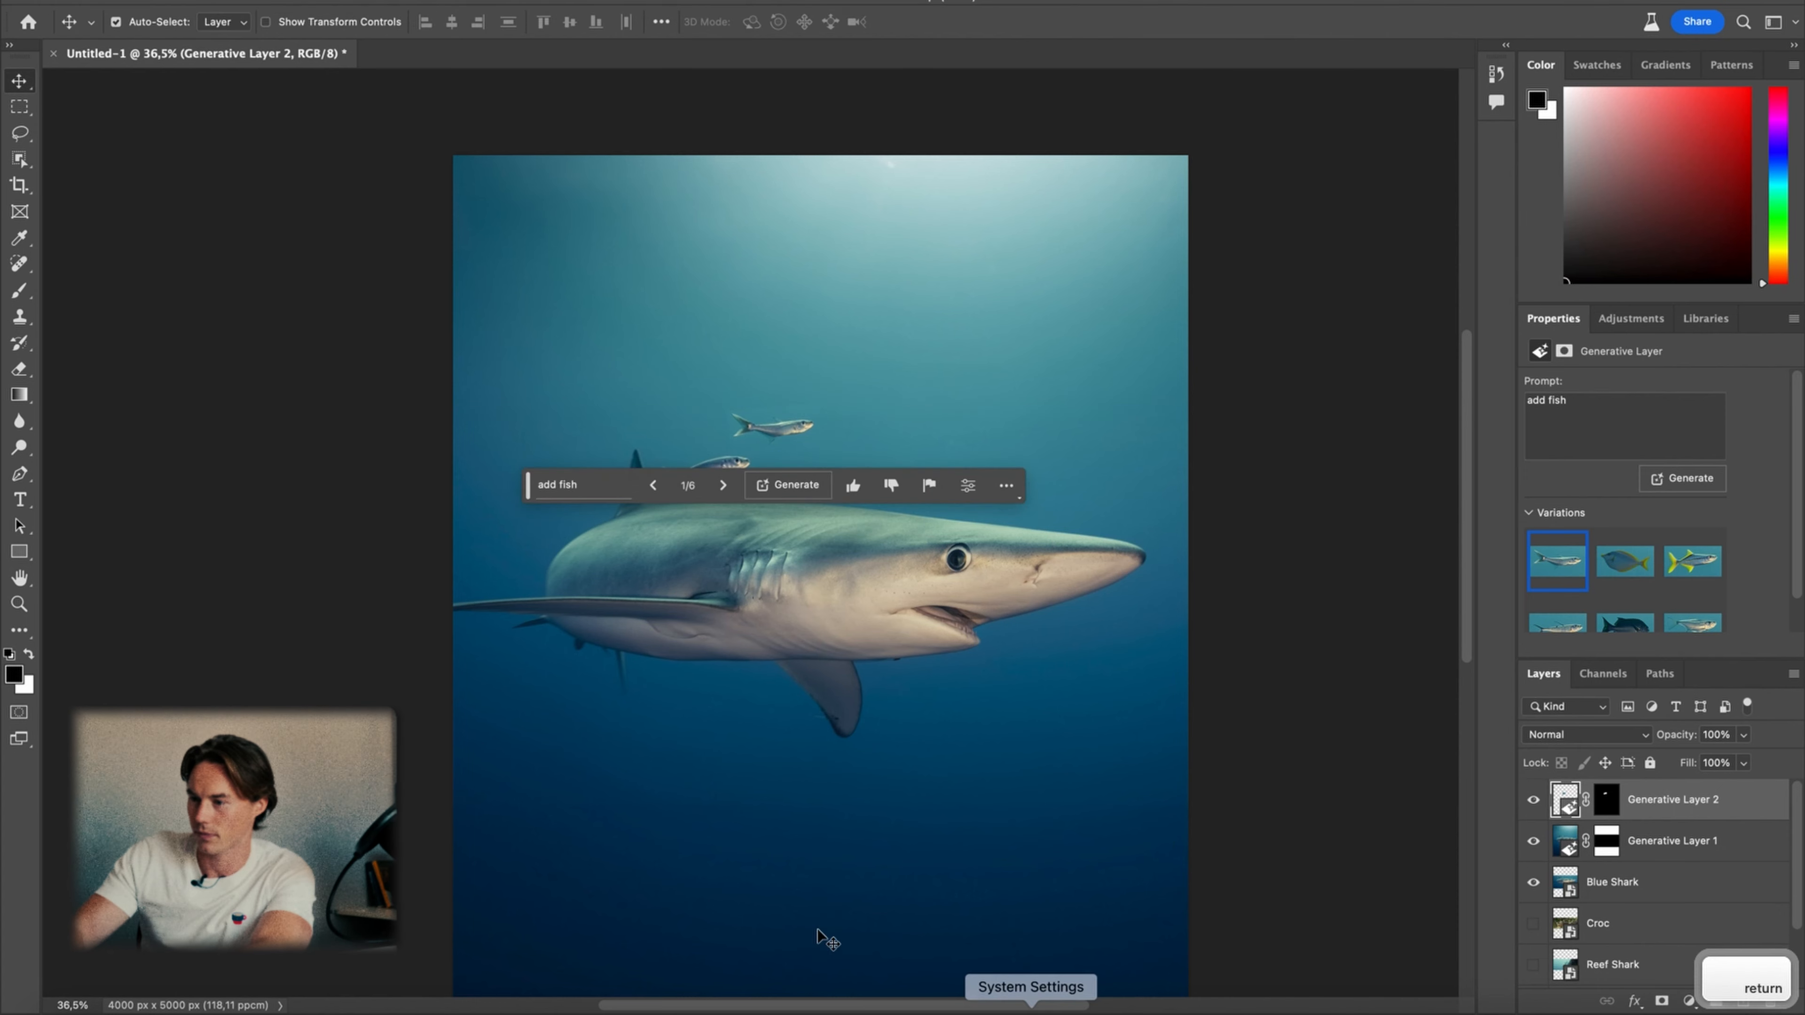
Paint black on Generative Layer 2's mask over the patch edge behind the added fish's tail, using a soft 87 px brush
{"action": "scroll", "coordinate": [732, 356], "scroll_direction": "up", "scroll_amount": 2}
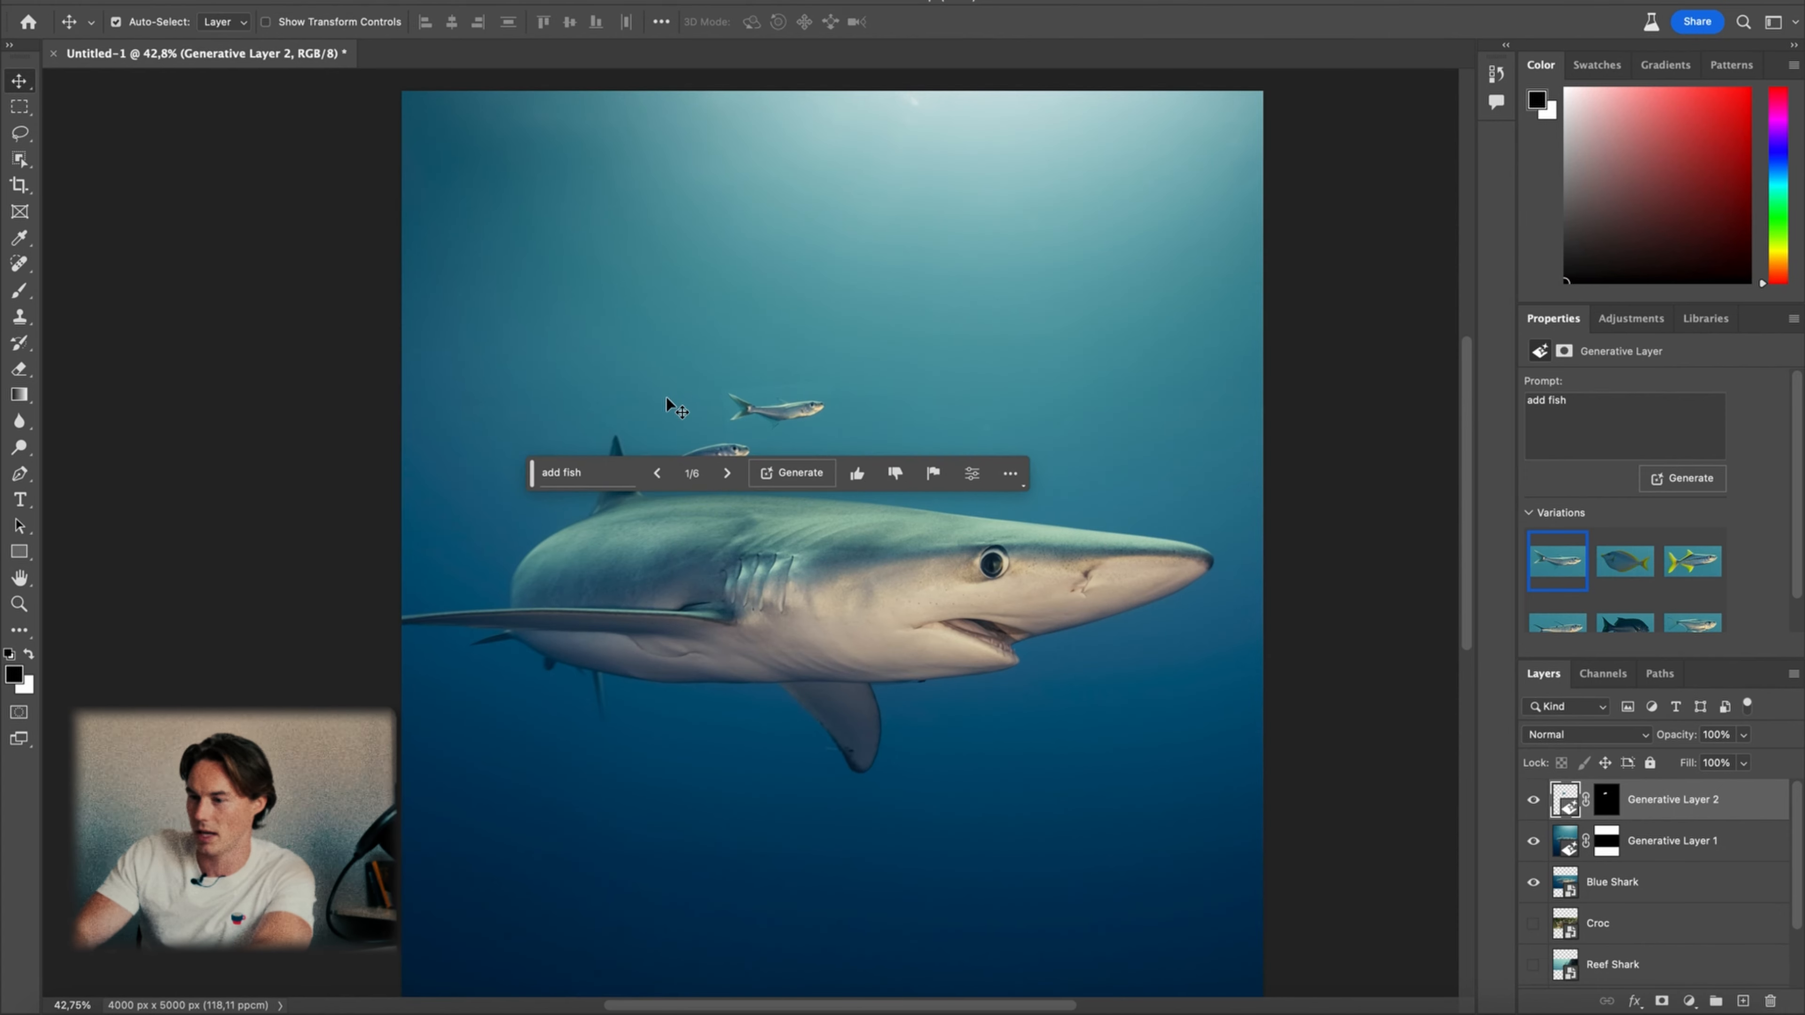
{"action": "scroll", "coordinate": [666, 397], "scroll_direction": "up", "scroll_amount": 4}
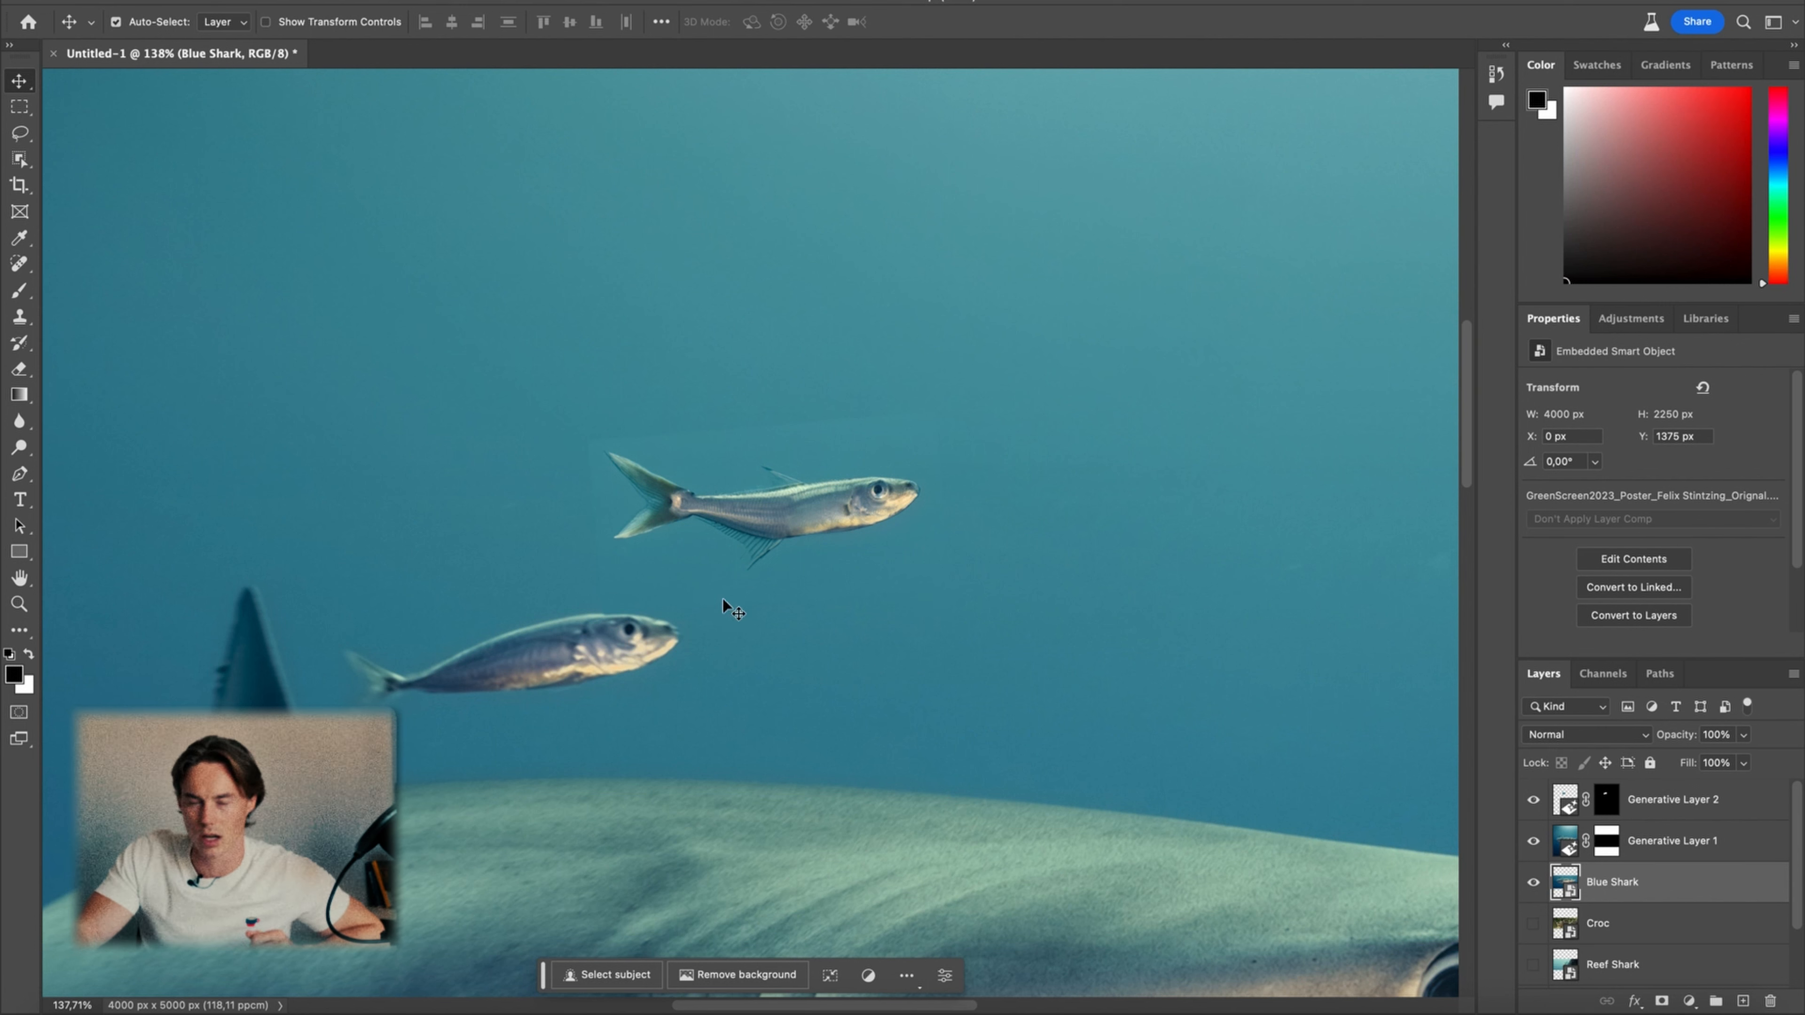
{"action": "left_click", "coordinate": [1607, 801]}
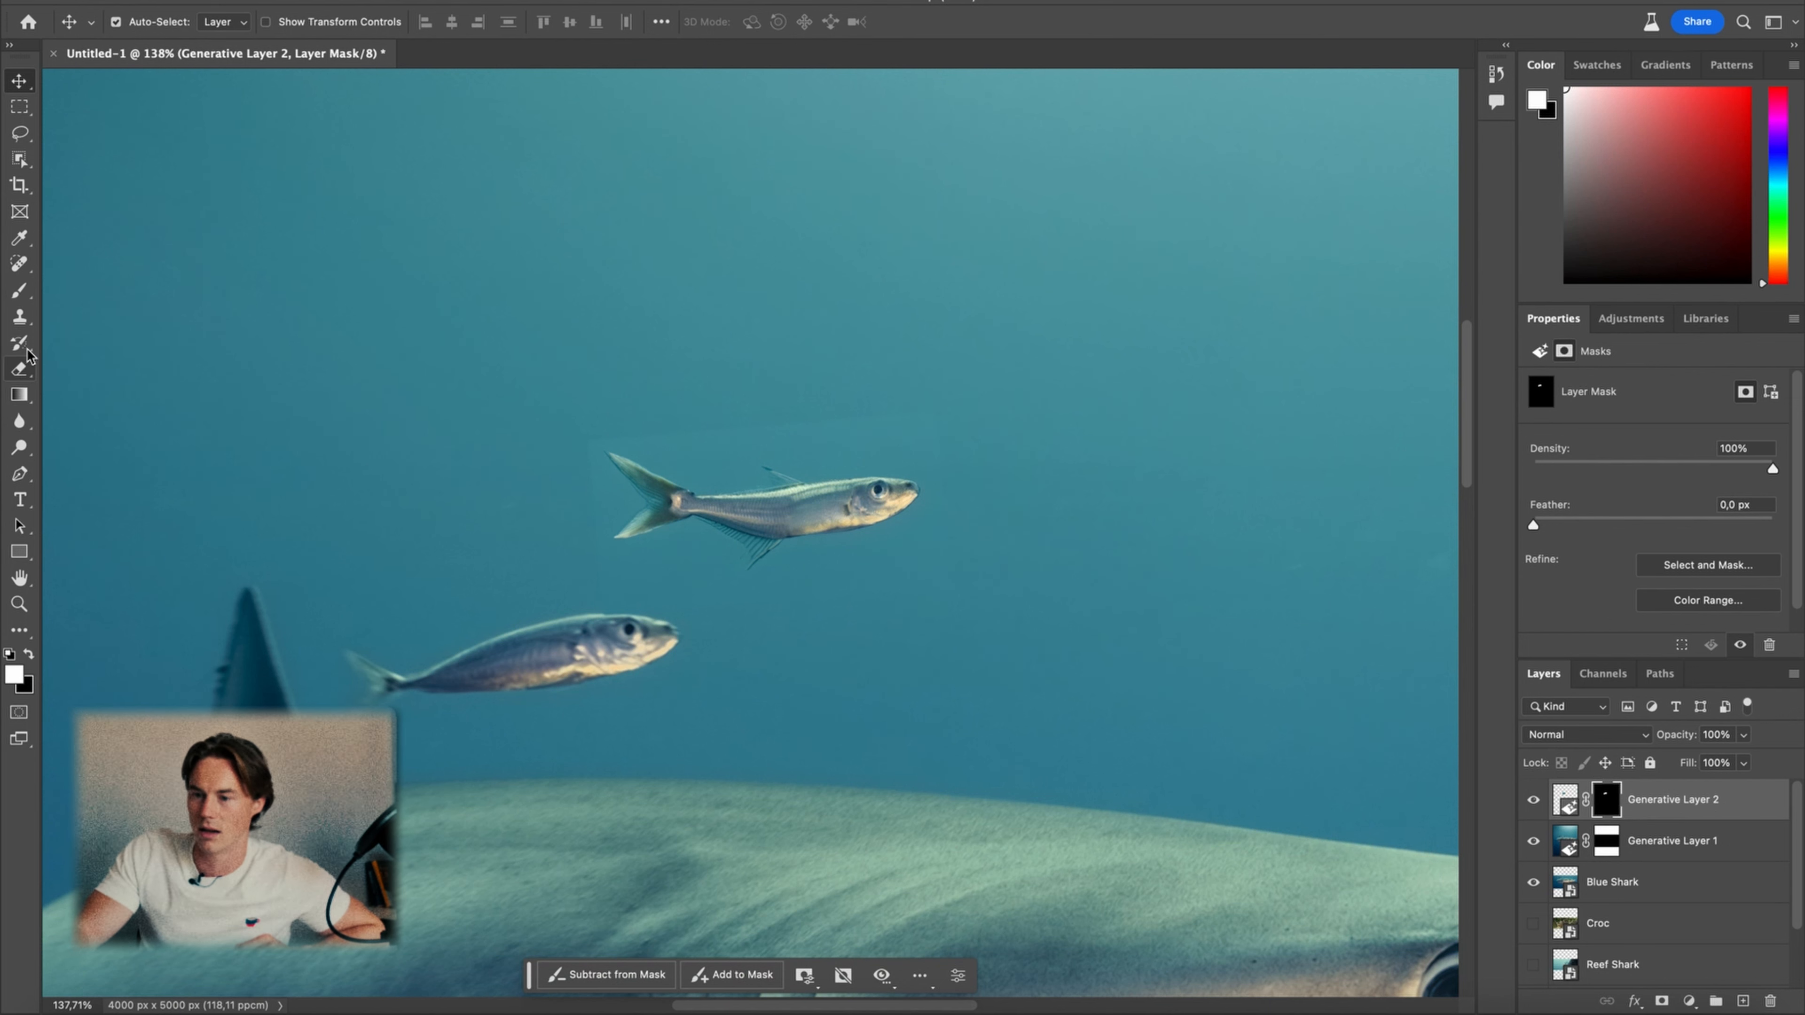
{"action": "left_click", "coordinate": [20, 291]}
{"action": "key", "text": "x"}
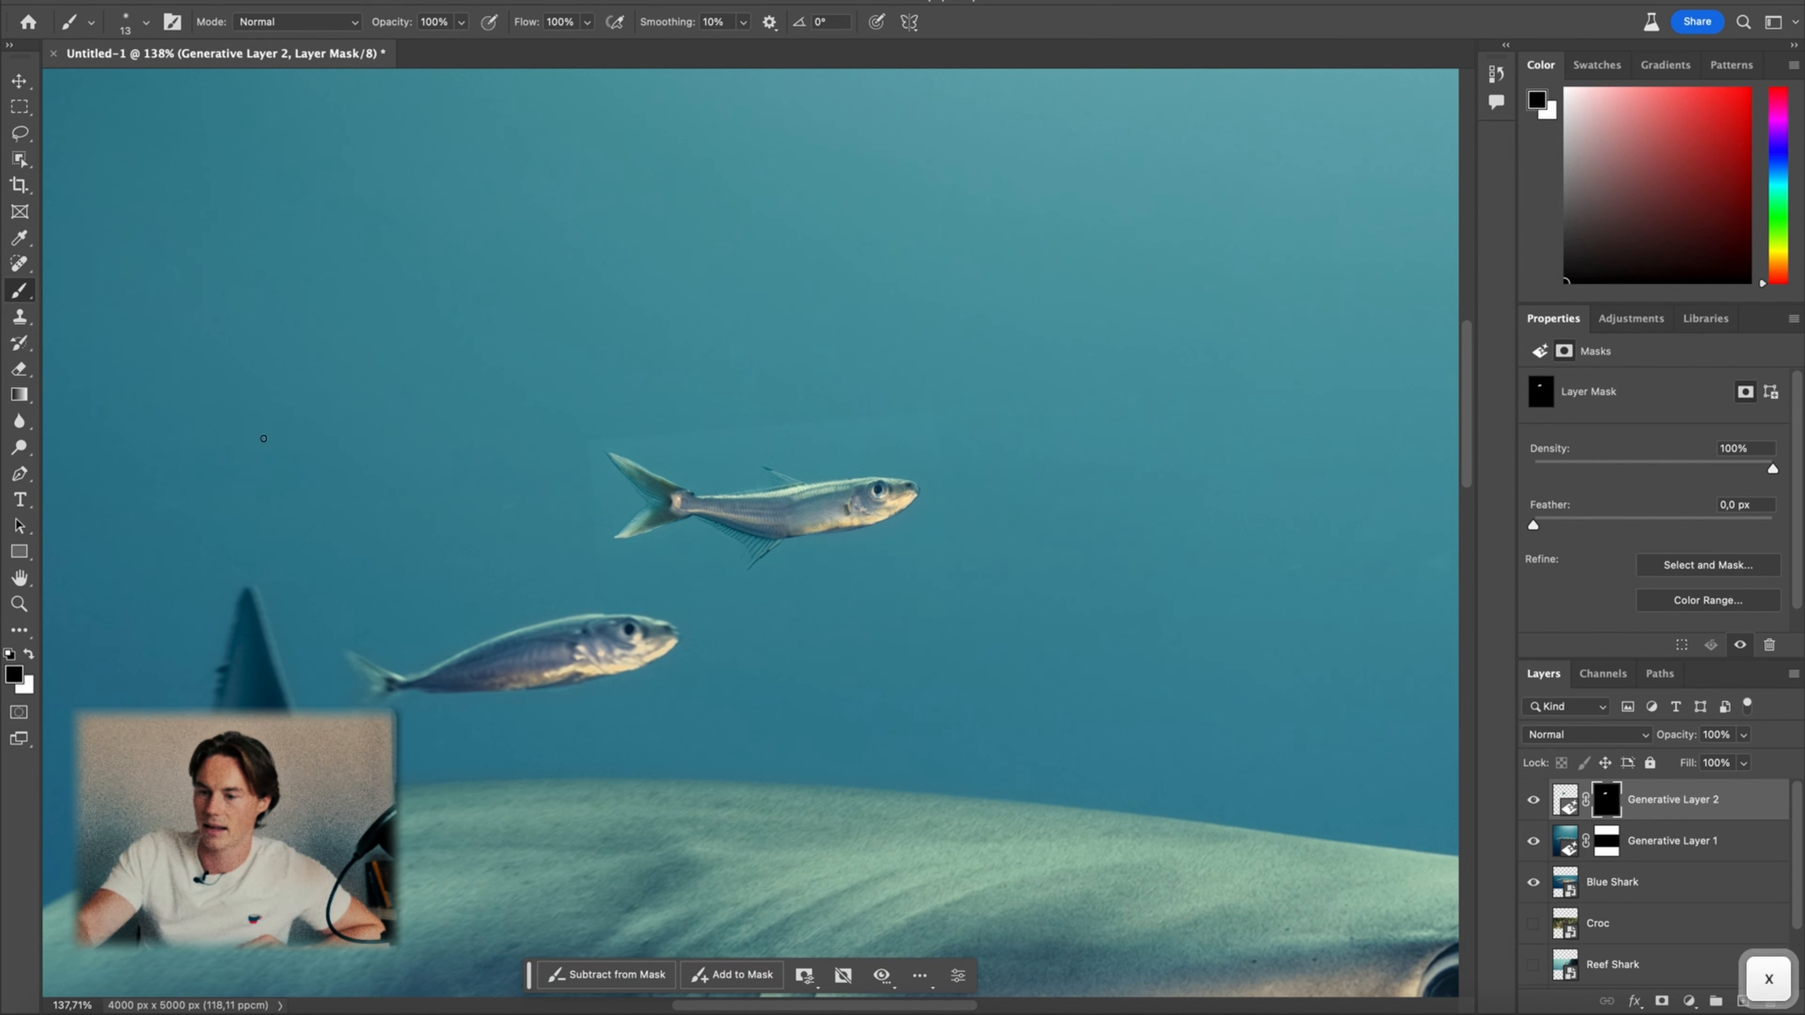
{"action": "key", "text": "super+plus"}
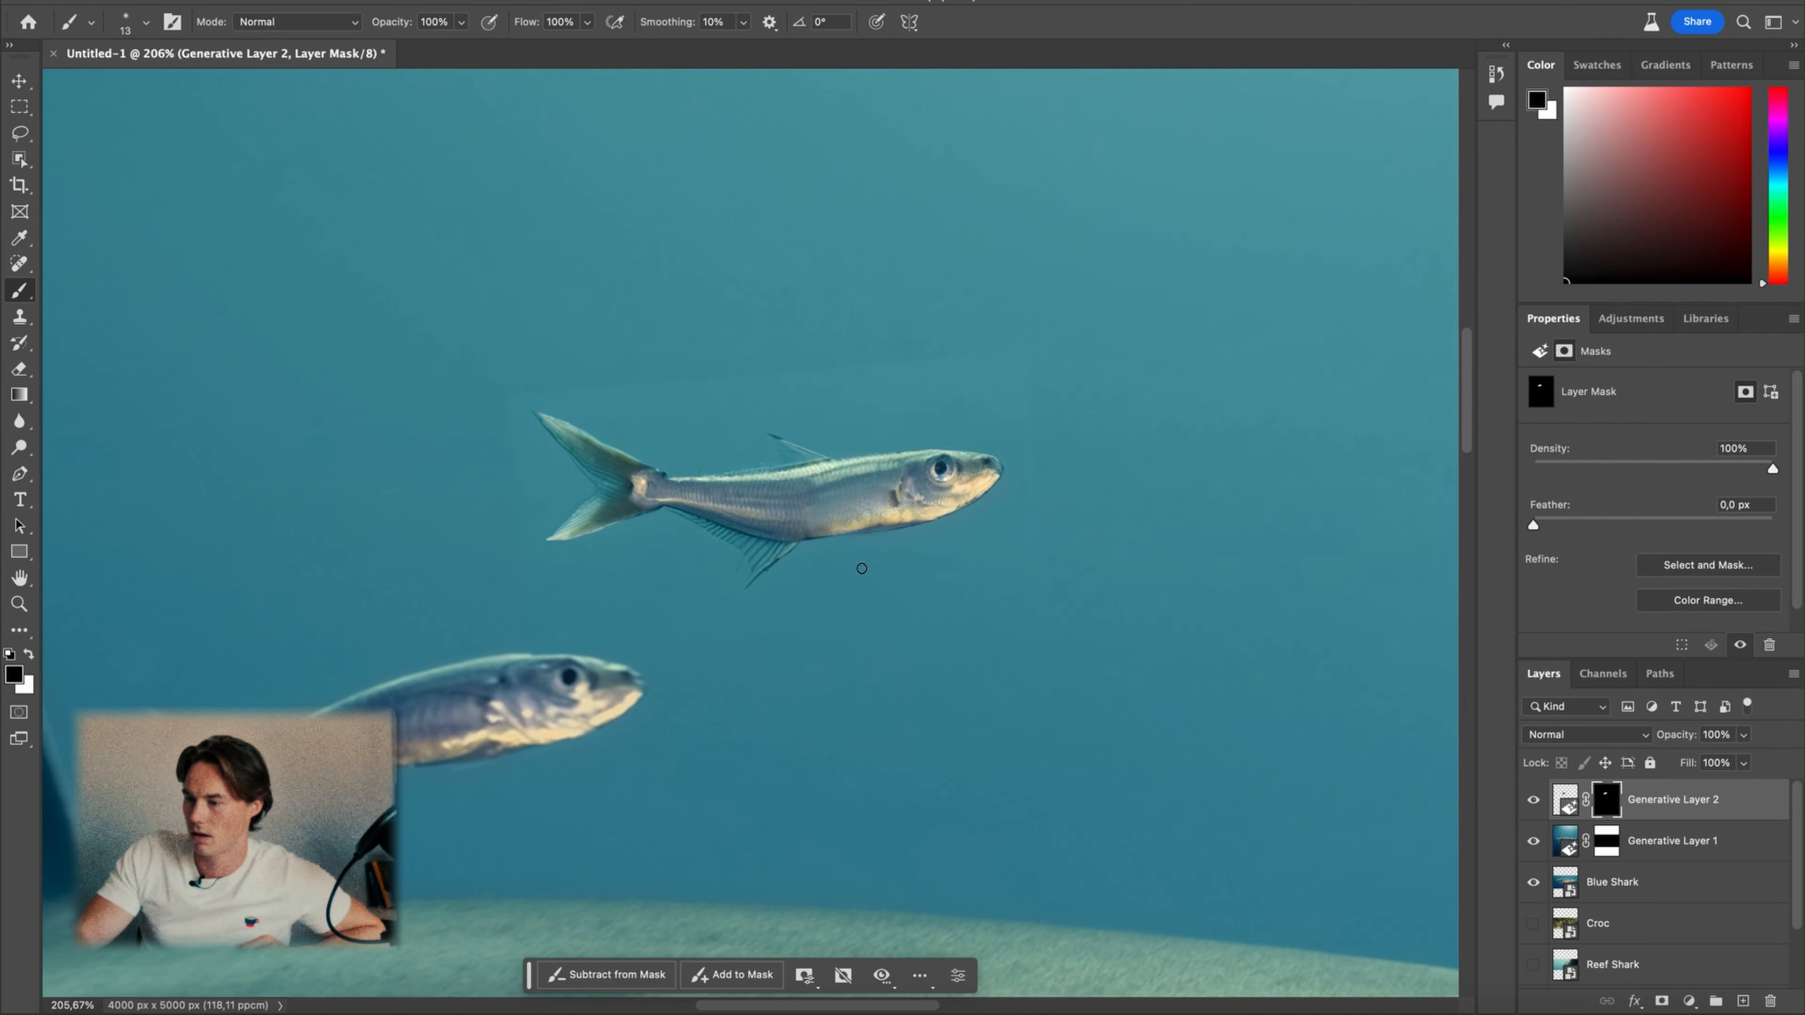
{"action": "right_click", "coordinate": [881, 595]}
{"action": "left_click", "coordinate": [1040, 637]}
{"action": "left_click_drag", "start_coordinate": [1039, 636], "coordinate": [1046, 640]}
{"action": "left_click_drag", "start_coordinate": [494, 442], "coordinate": [491, 382]}
{"action": "left_click", "coordinate": [527, 375]}
Set the mask brush's flow to 10%
{"action": "right_click", "coordinate": [648, 431]}
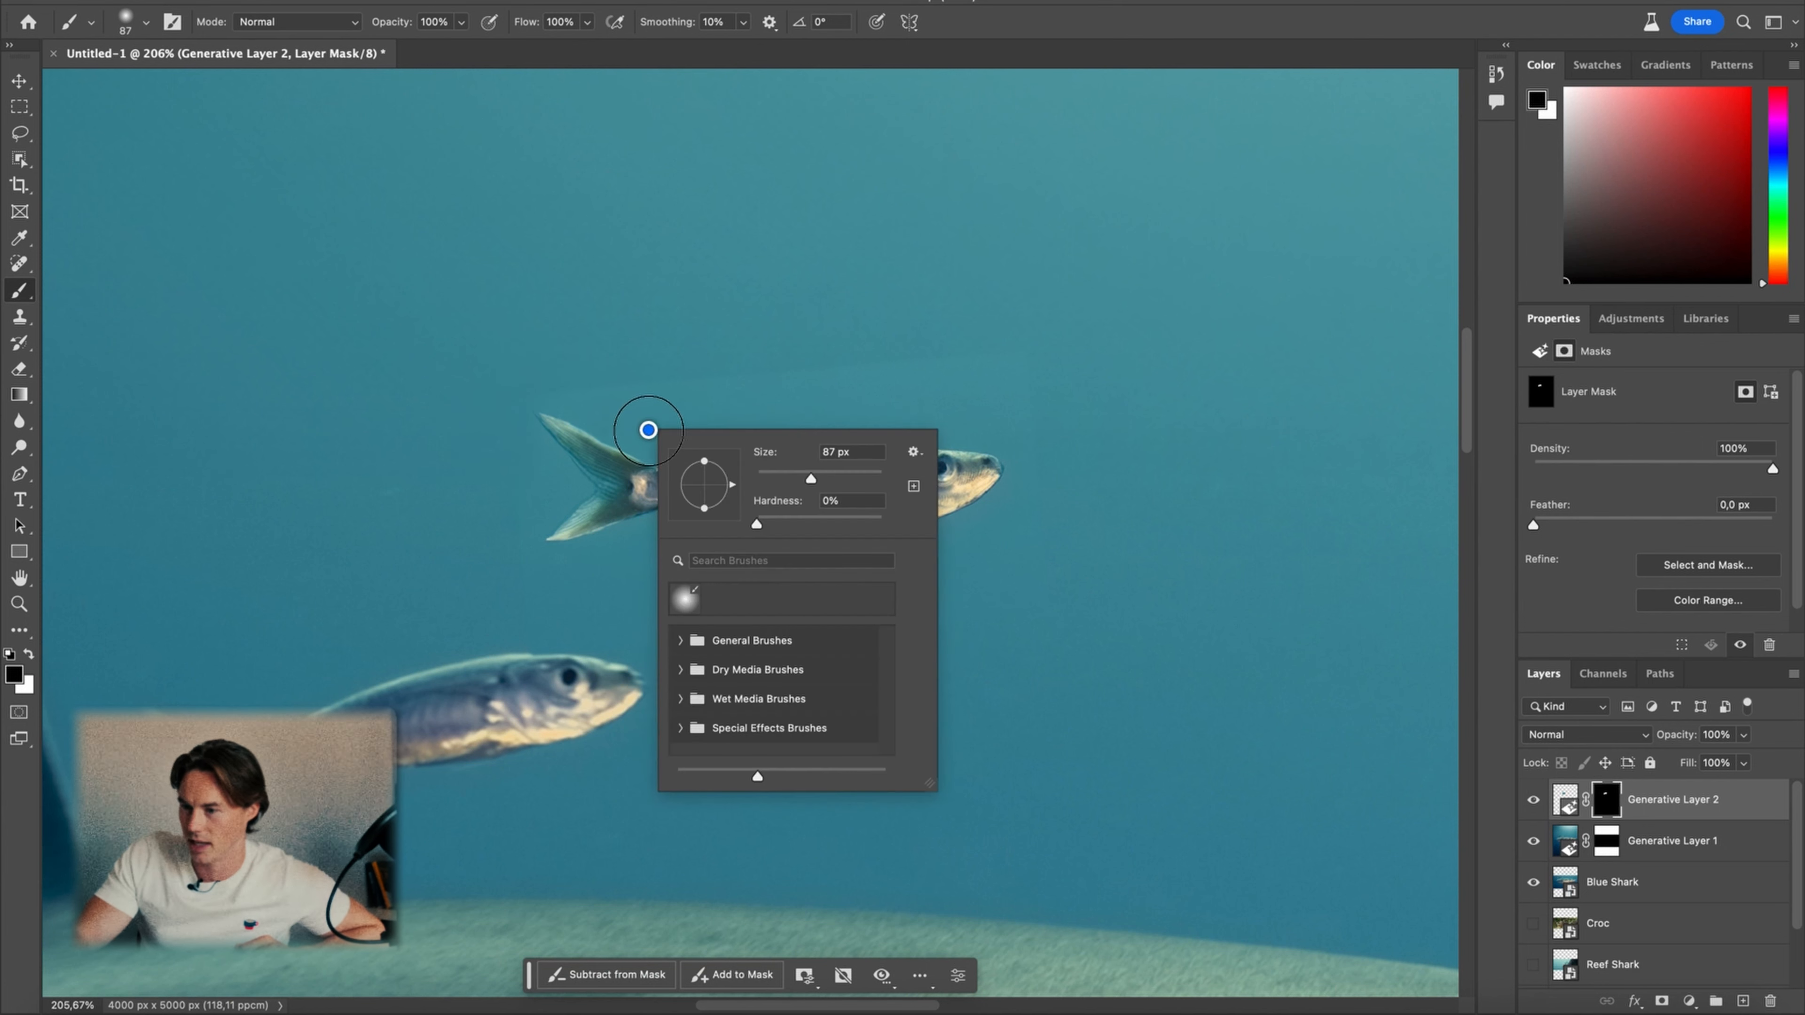
{"action": "left_click", "coordinate": [565, 22]}
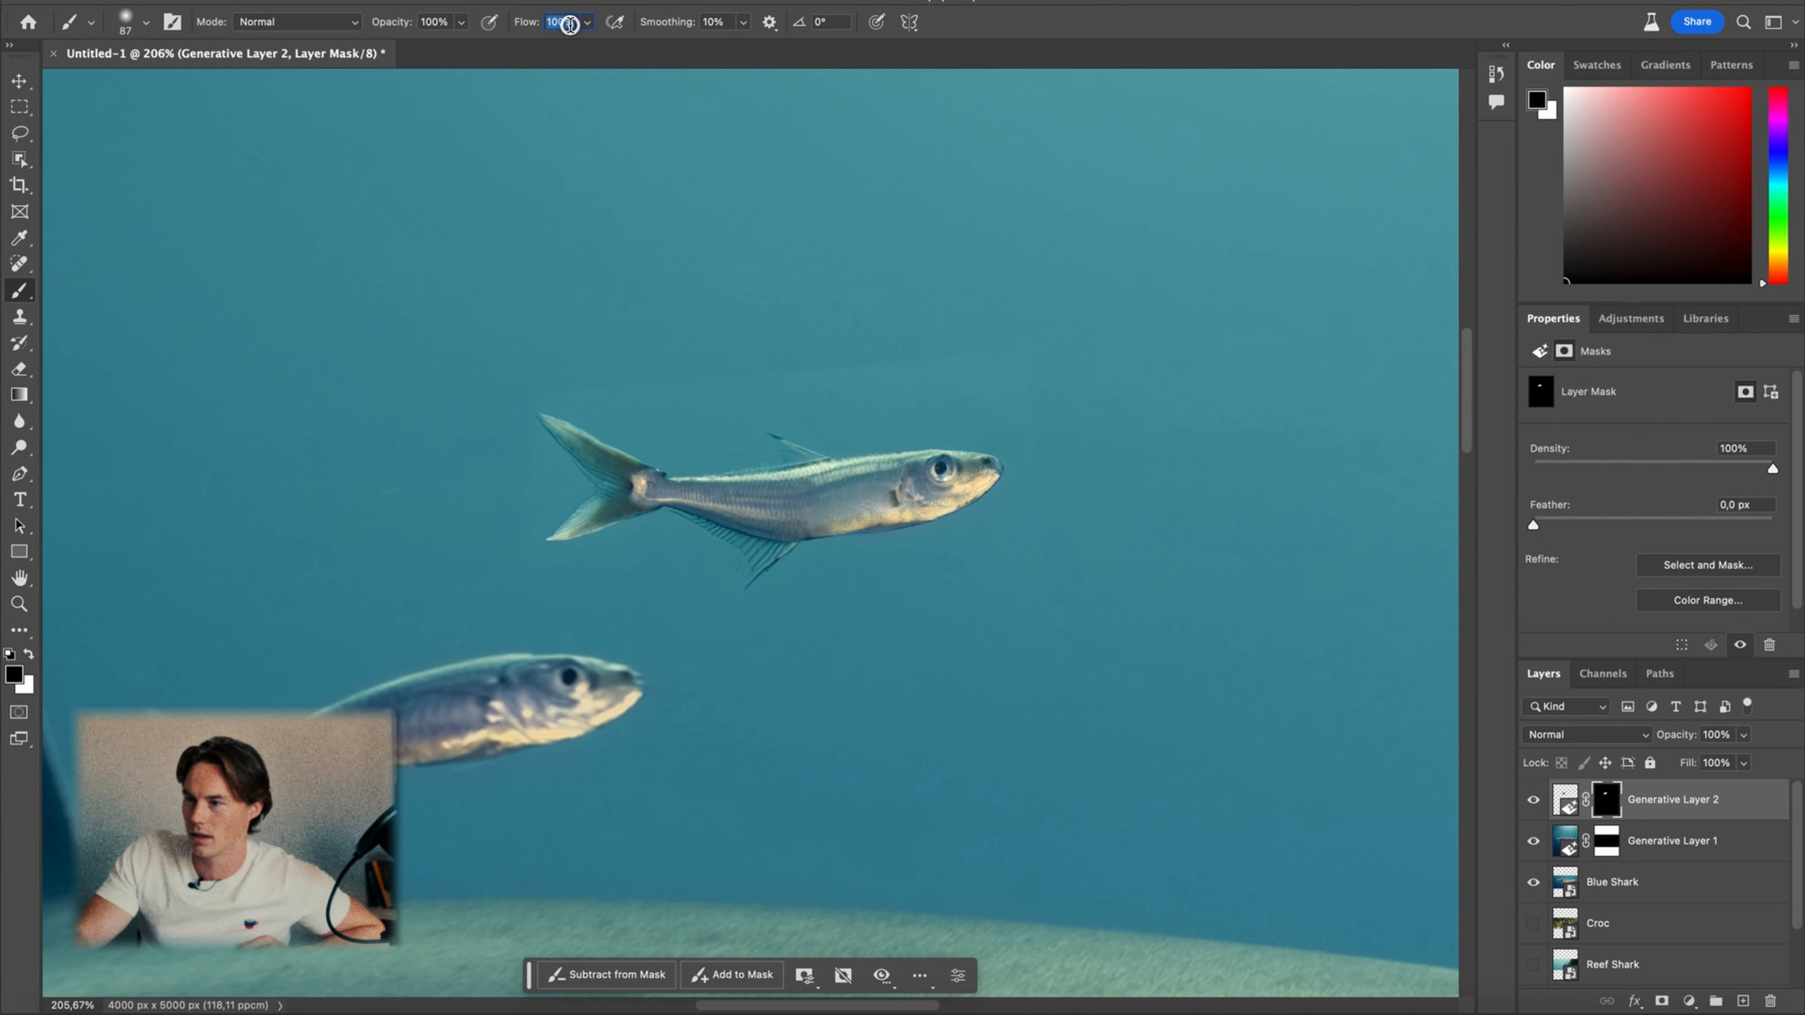
{"action": "type", "text": "1"}
{"action": "key", "text": "Return"}
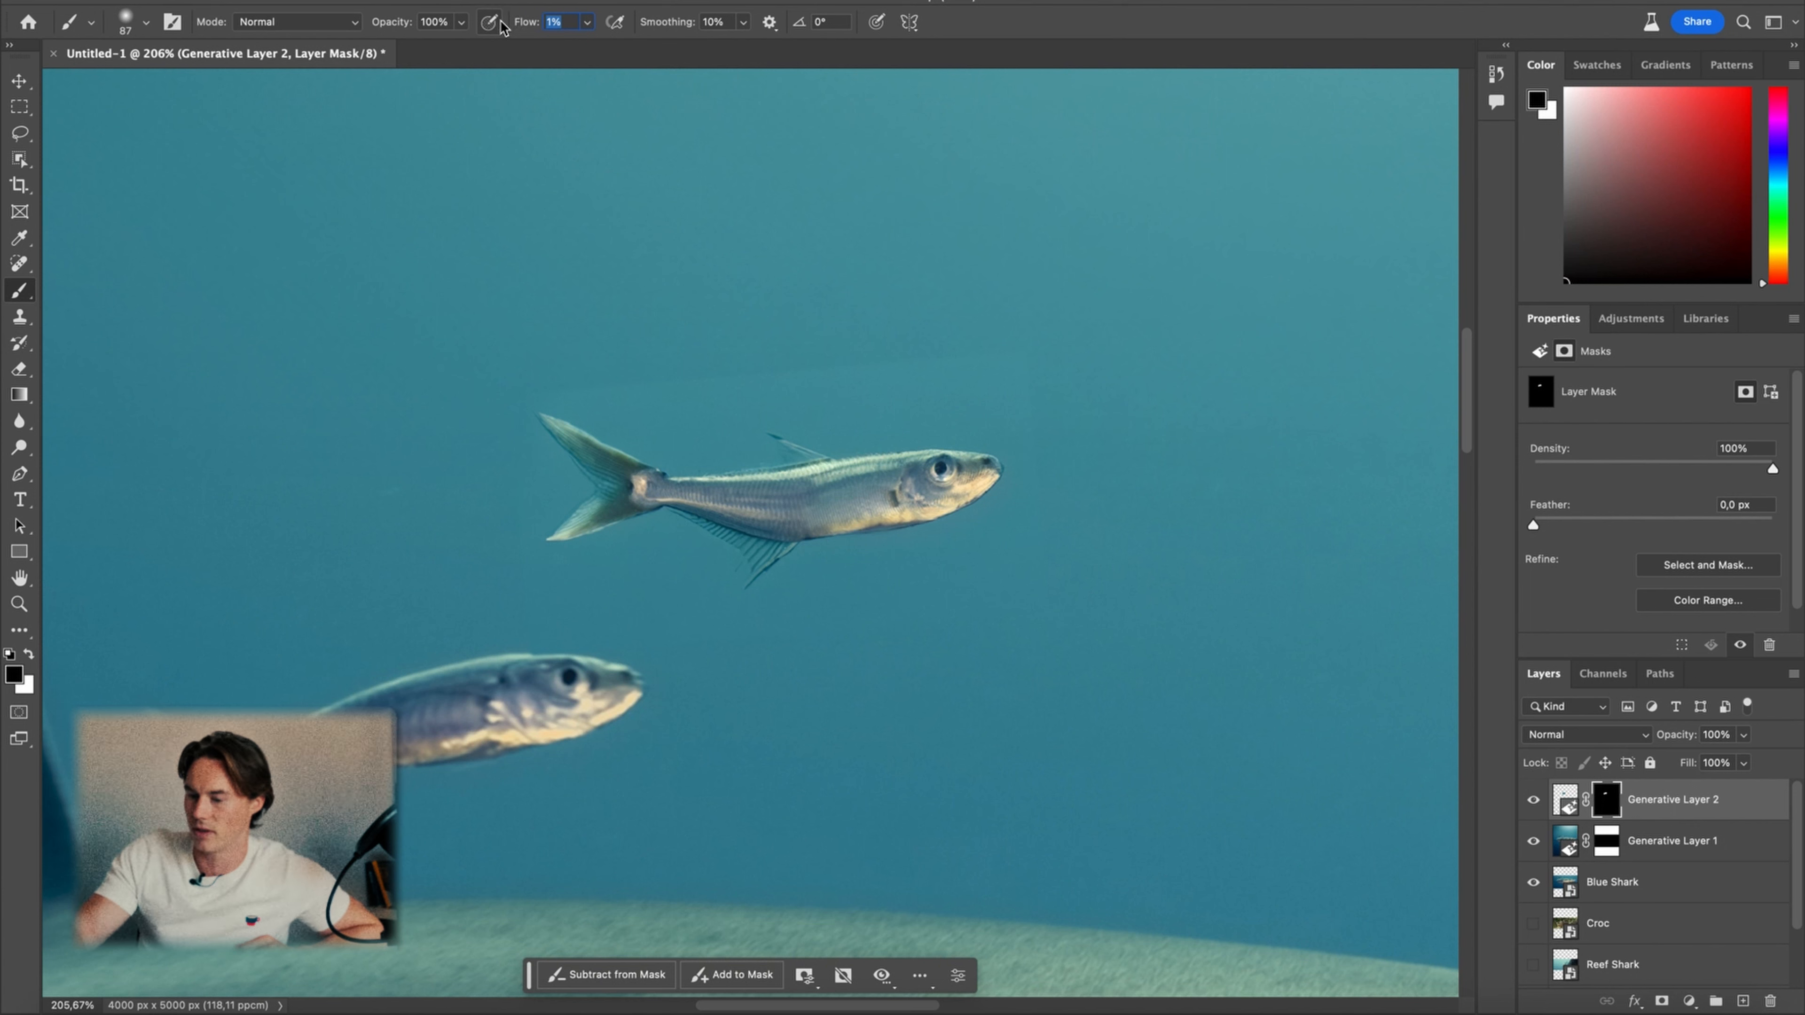
{"action": "type", "text": "0"}
{"action": "key", "text": "Return"}
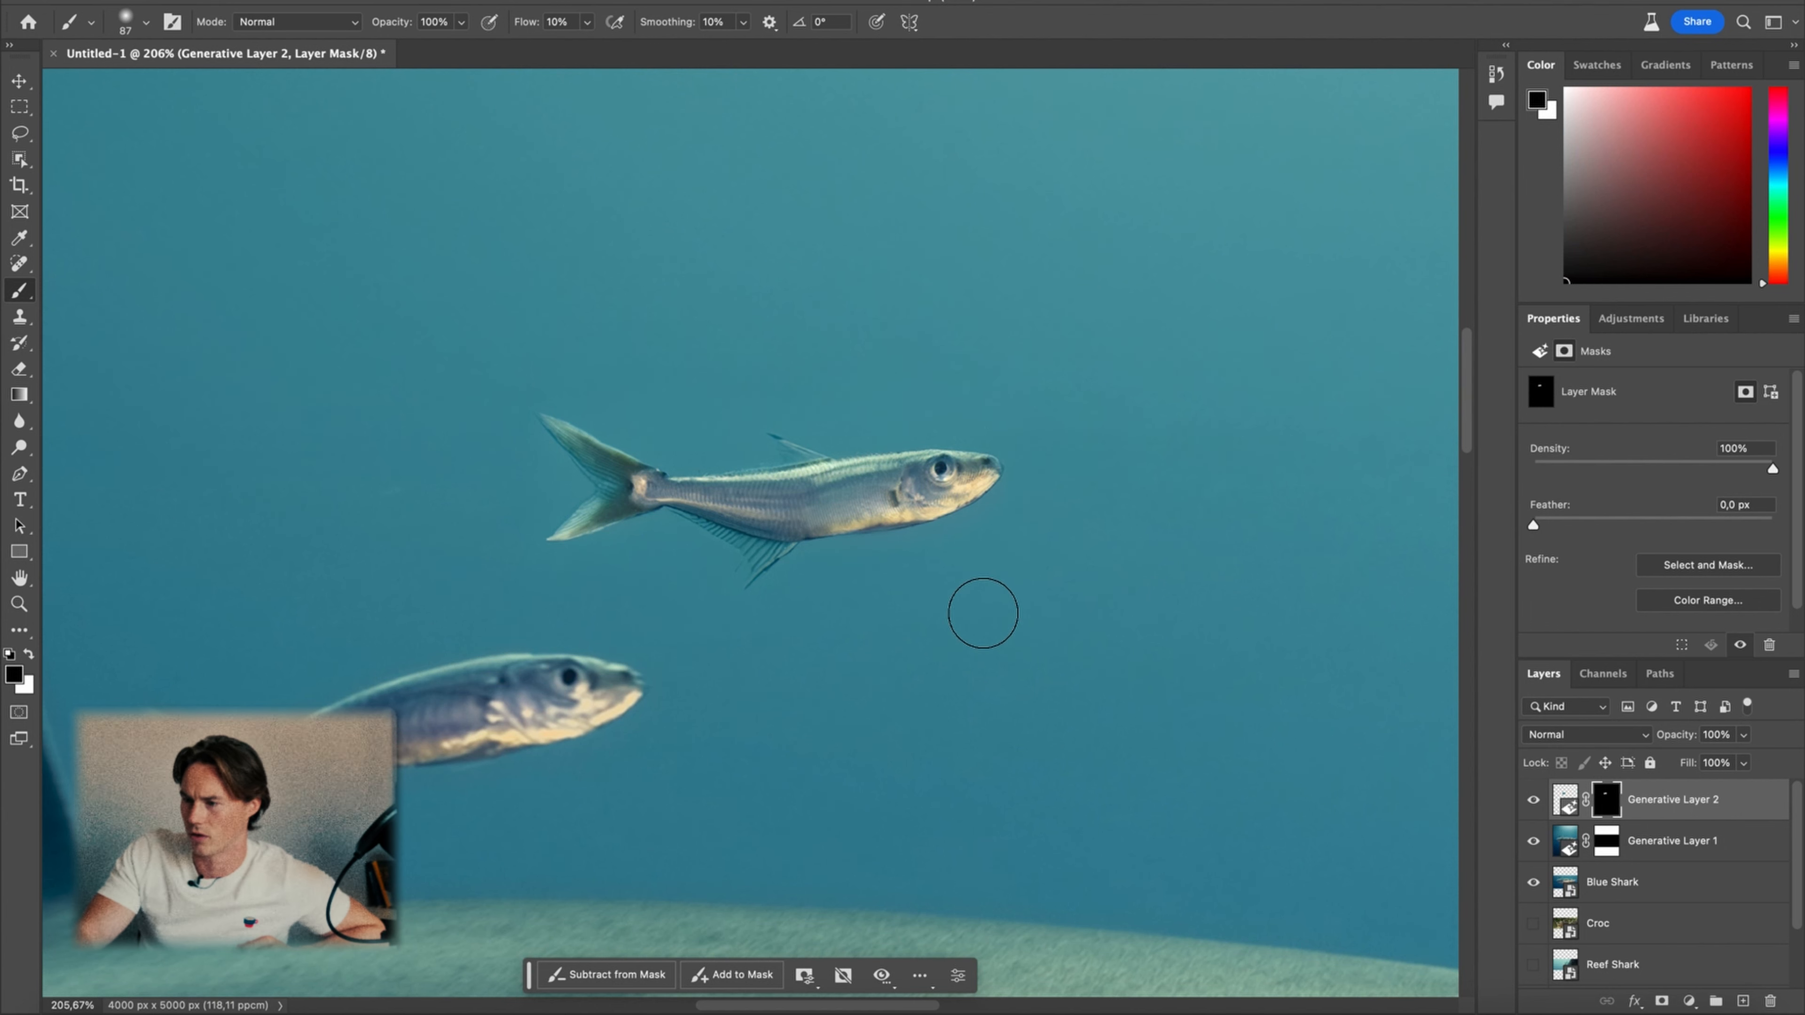
Target Generative Layer 2's image instead of its mask and apply a Box Blur with a 1 px radius to the added fish
{"action": "scroll", "coordinate": [845, 524], "scroll_direction": "up", "scroll_amount": 2}
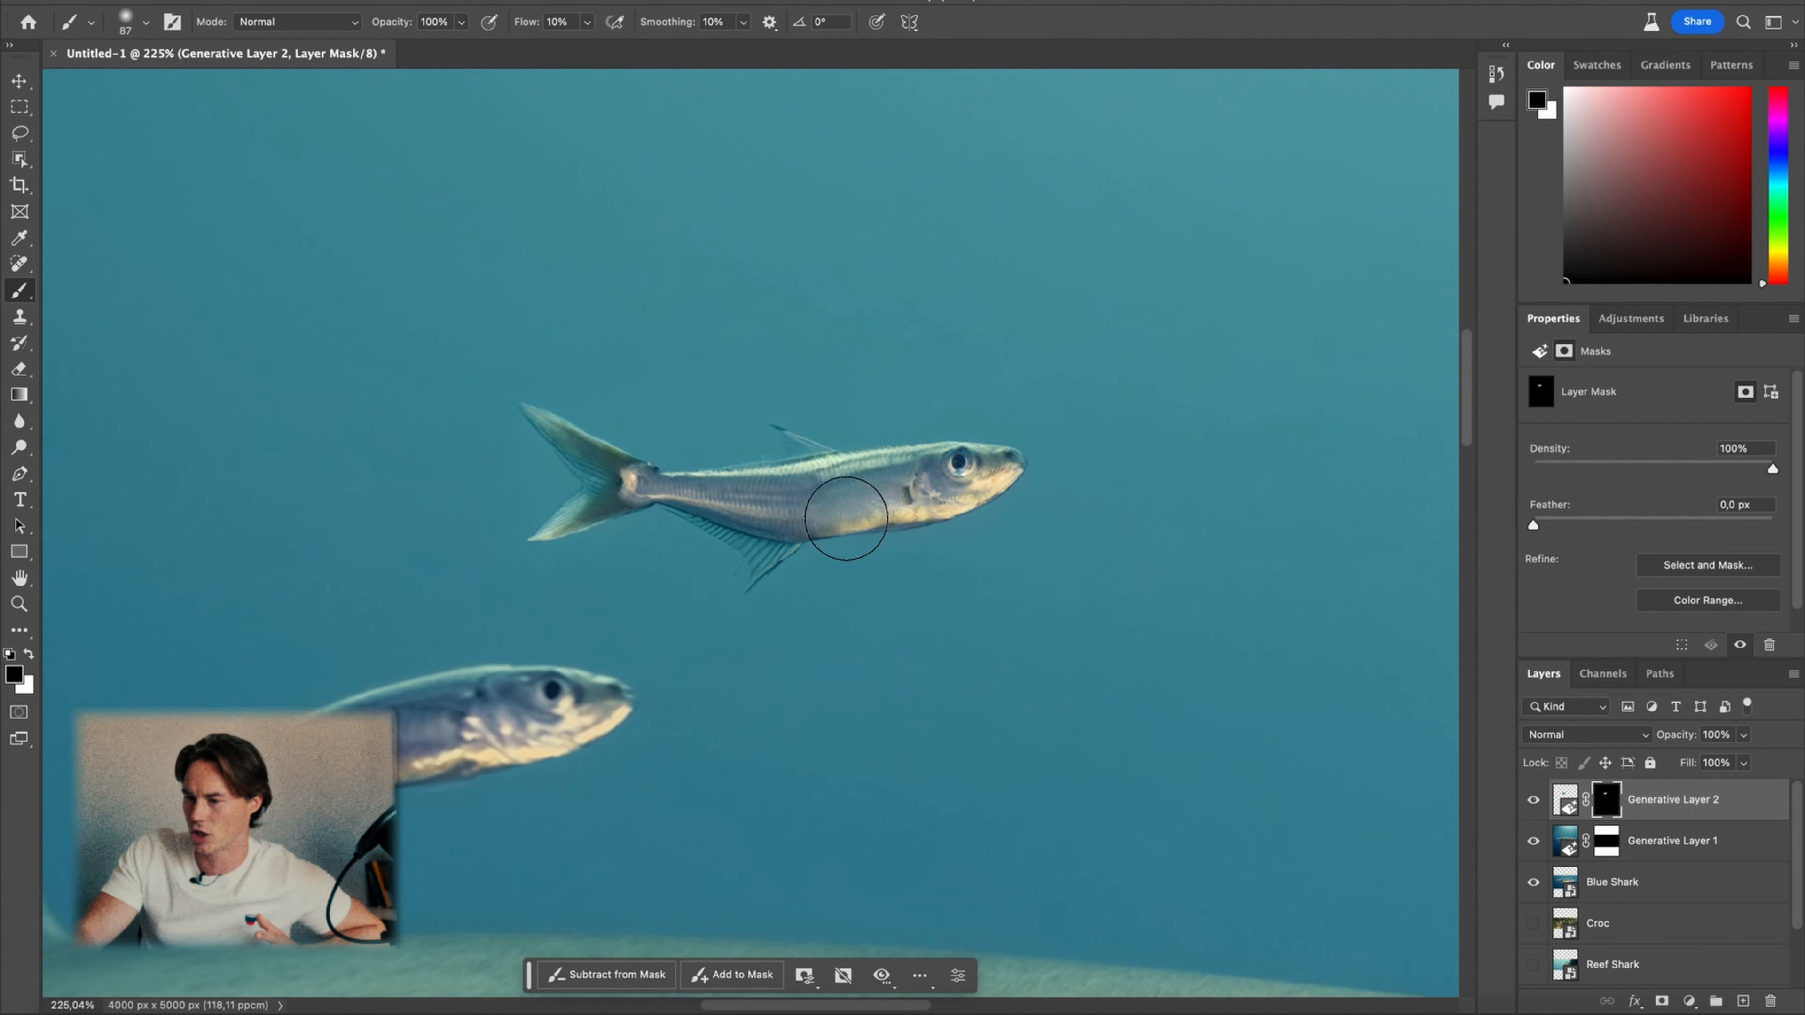
{"action": "scroll", "coordinate": [598, 688], "scroll_direction": "down", "scroll_amount": 3}
{"action": "scroll", "coordinate": [598, 688], "scroll_direction": "left", "scroll_amount": 3}
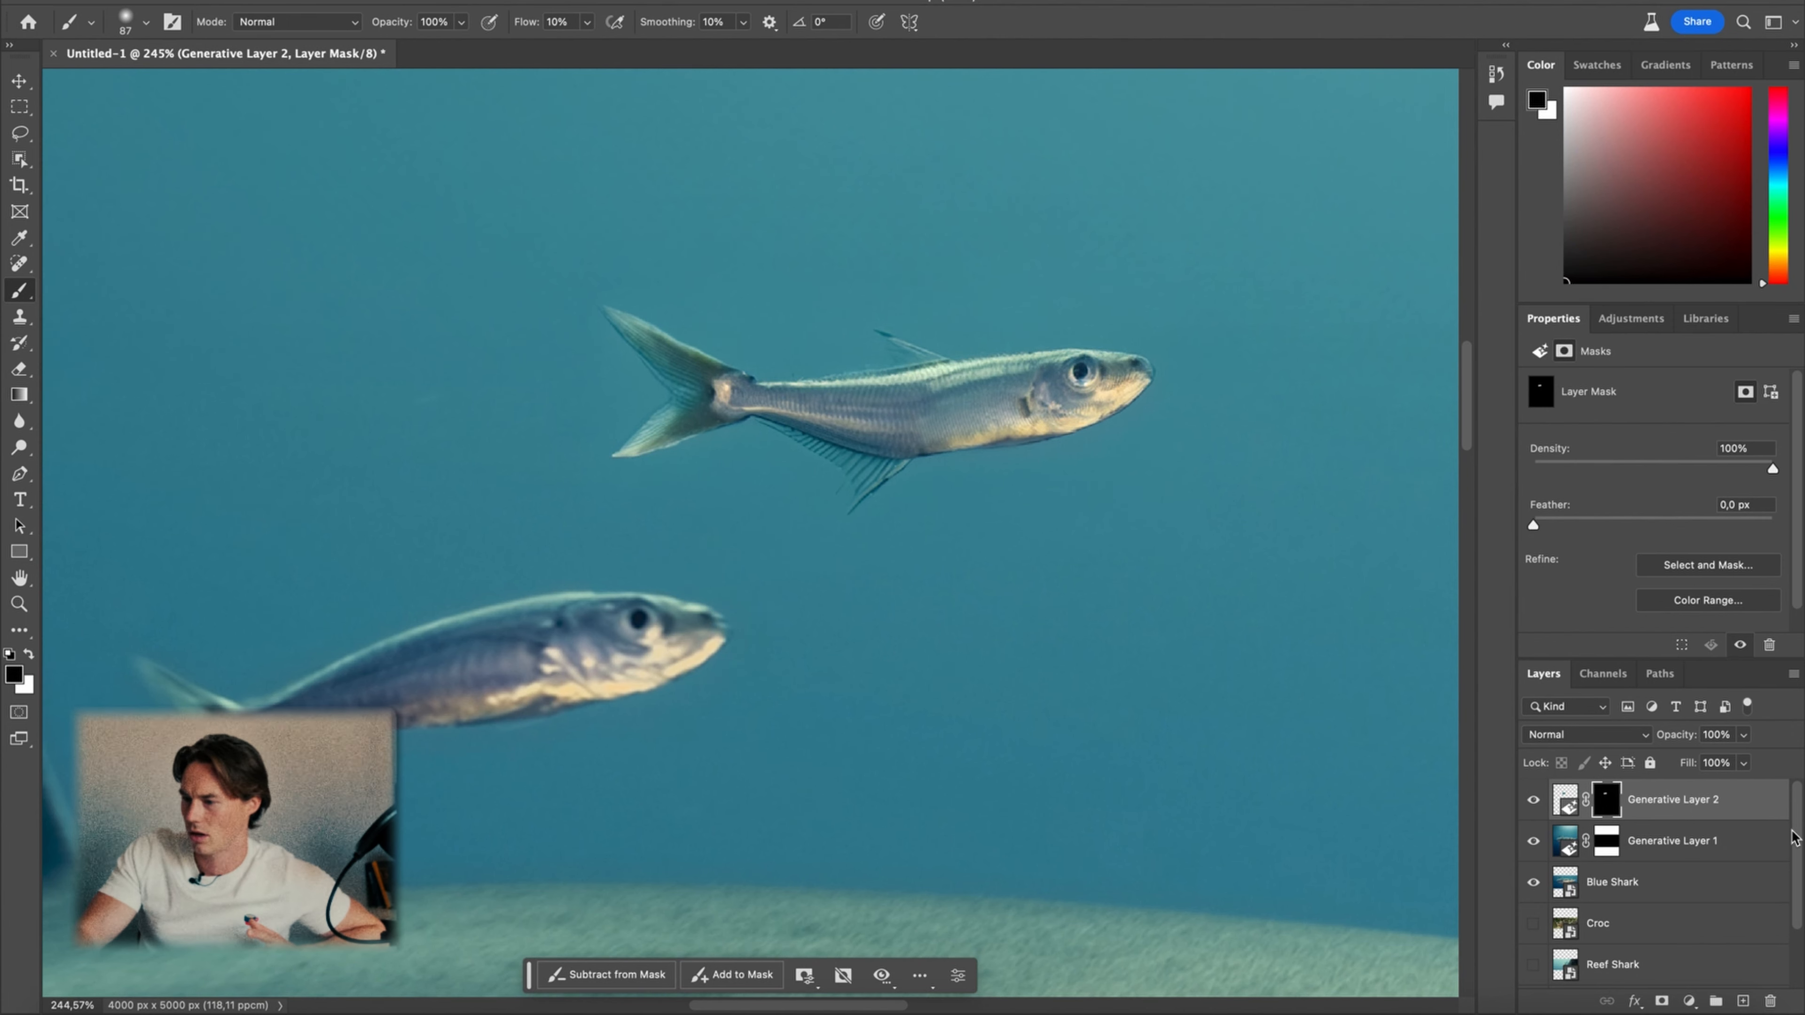
{"action": "left_click", "coordinate": [1688, 846]}
{"action": "left_click", "coordinate": [1677, 800]}
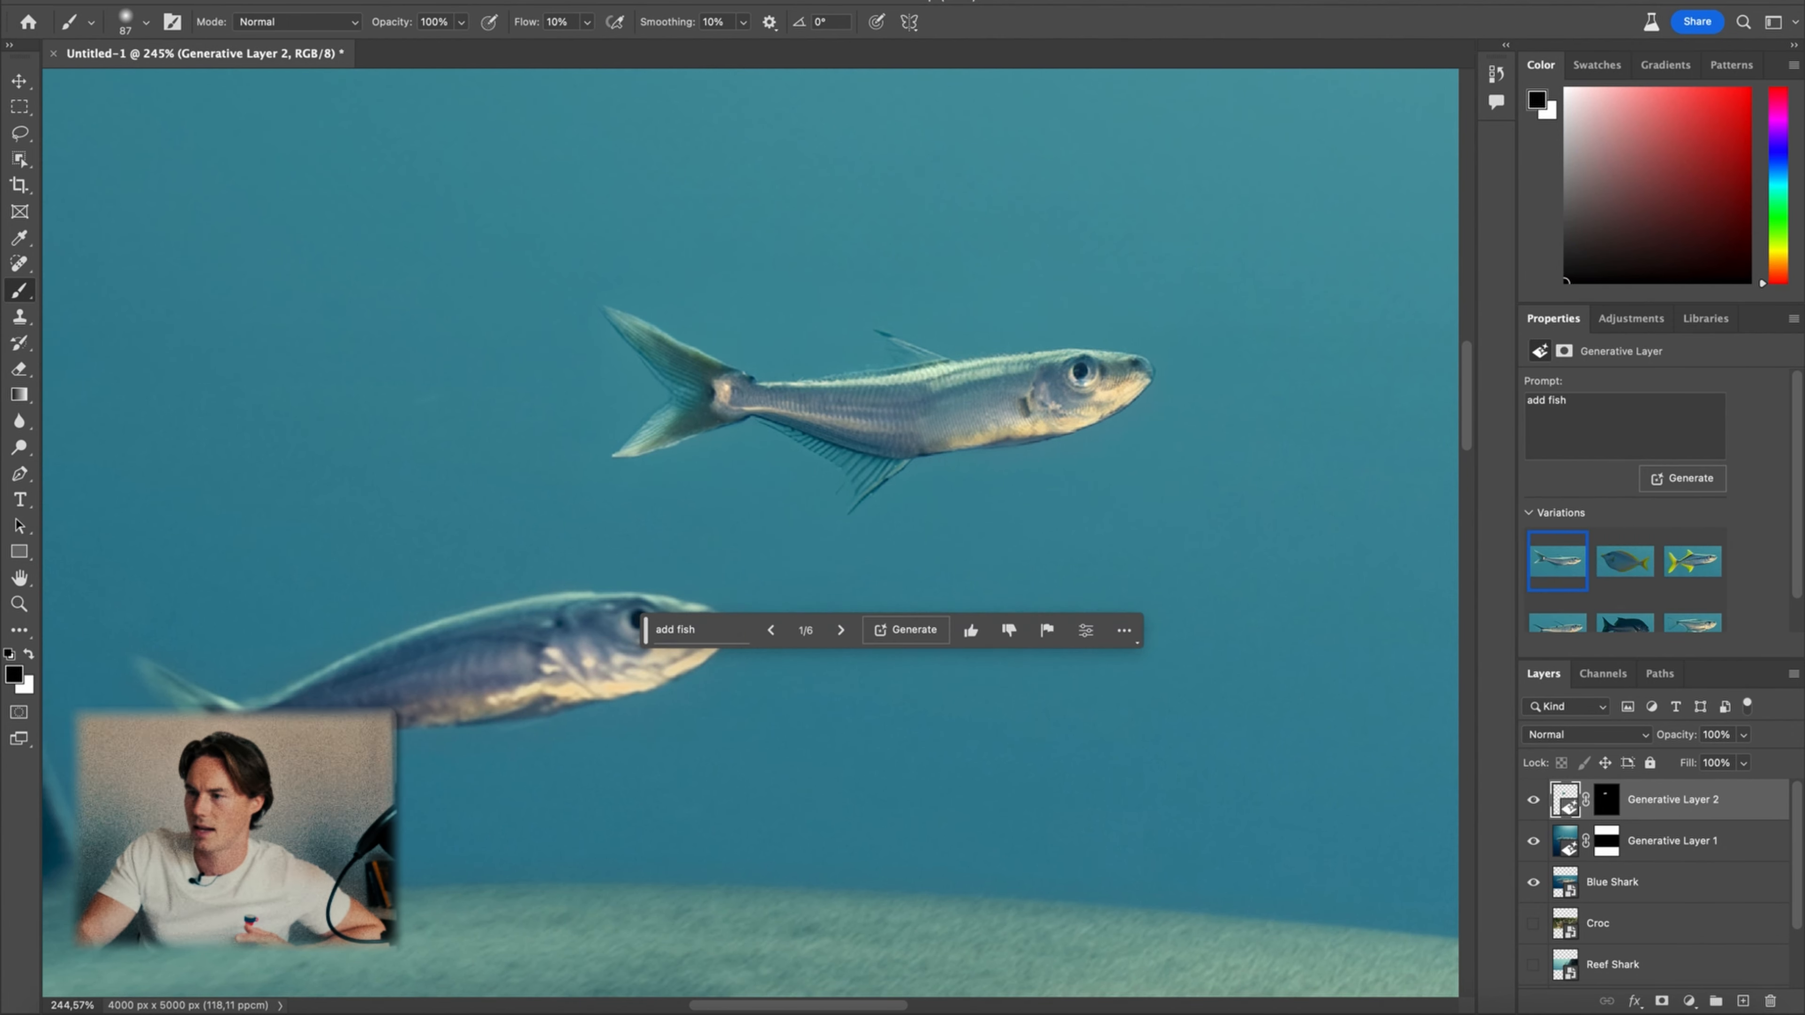
{"action": "key", "text": "super+f"}
{"action": "type", "text": "blur"}
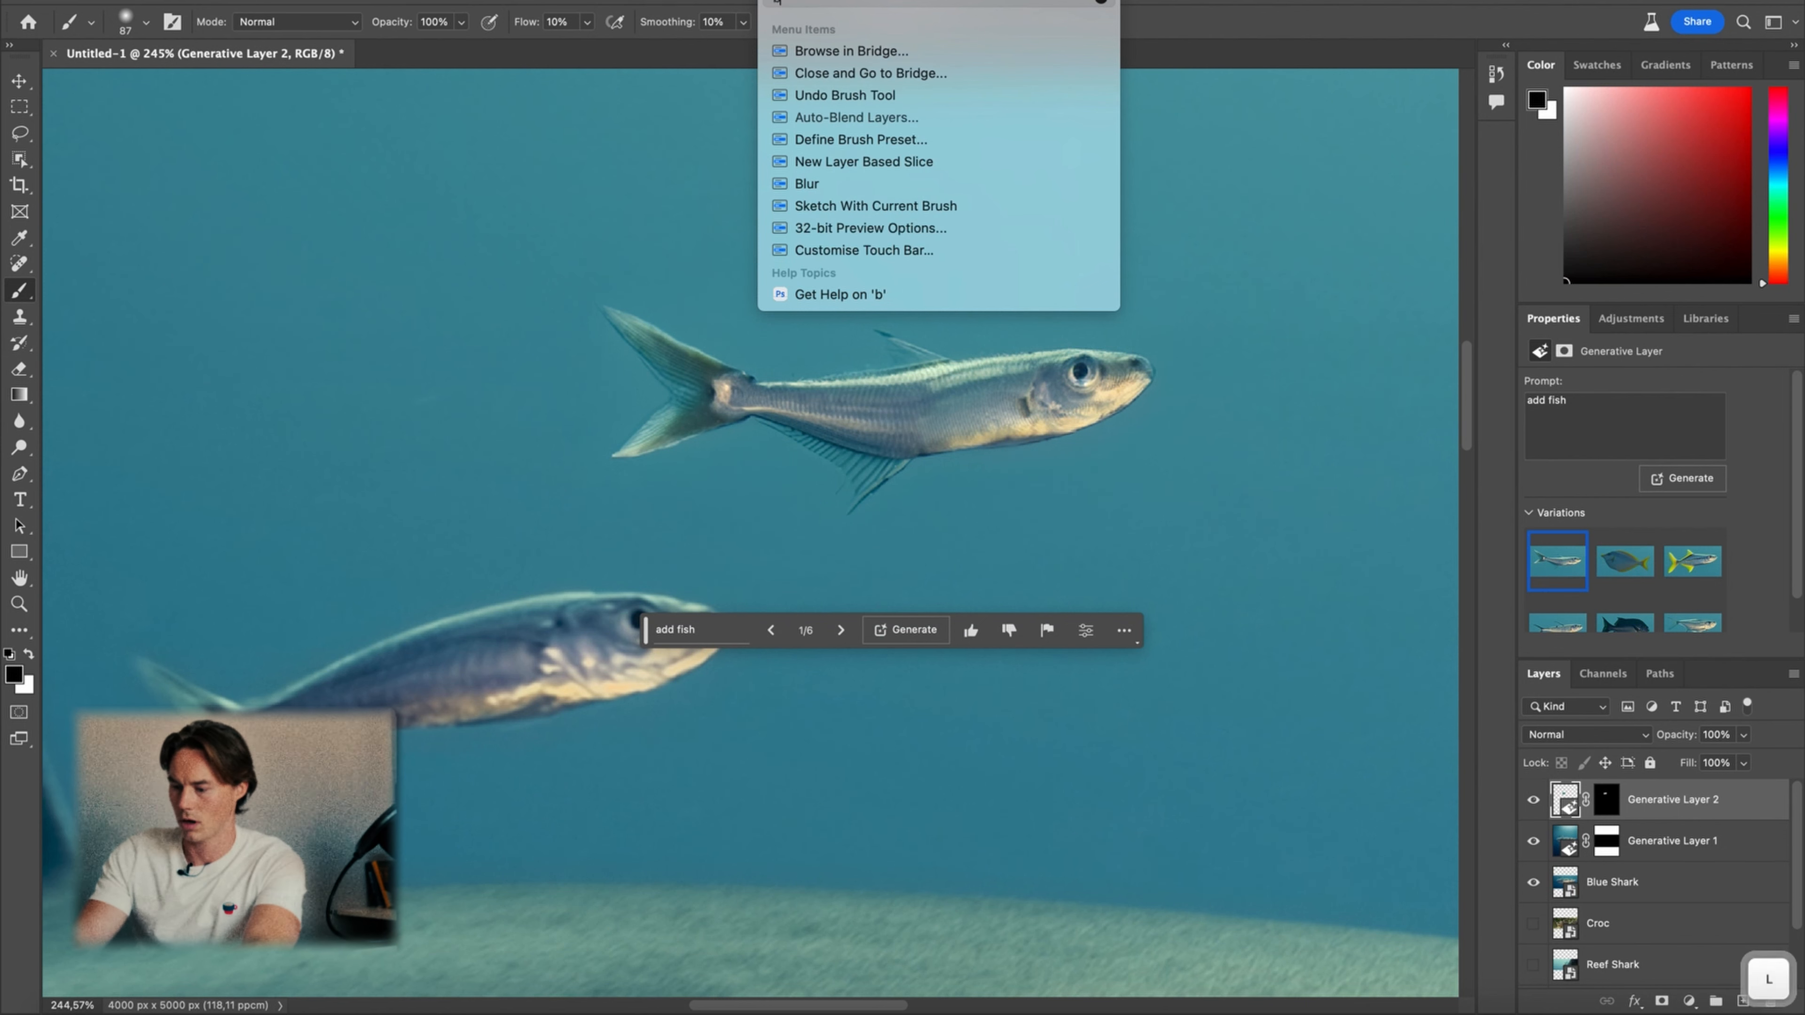
{"action": "mouse_move", "coordinate": [866, 119]}
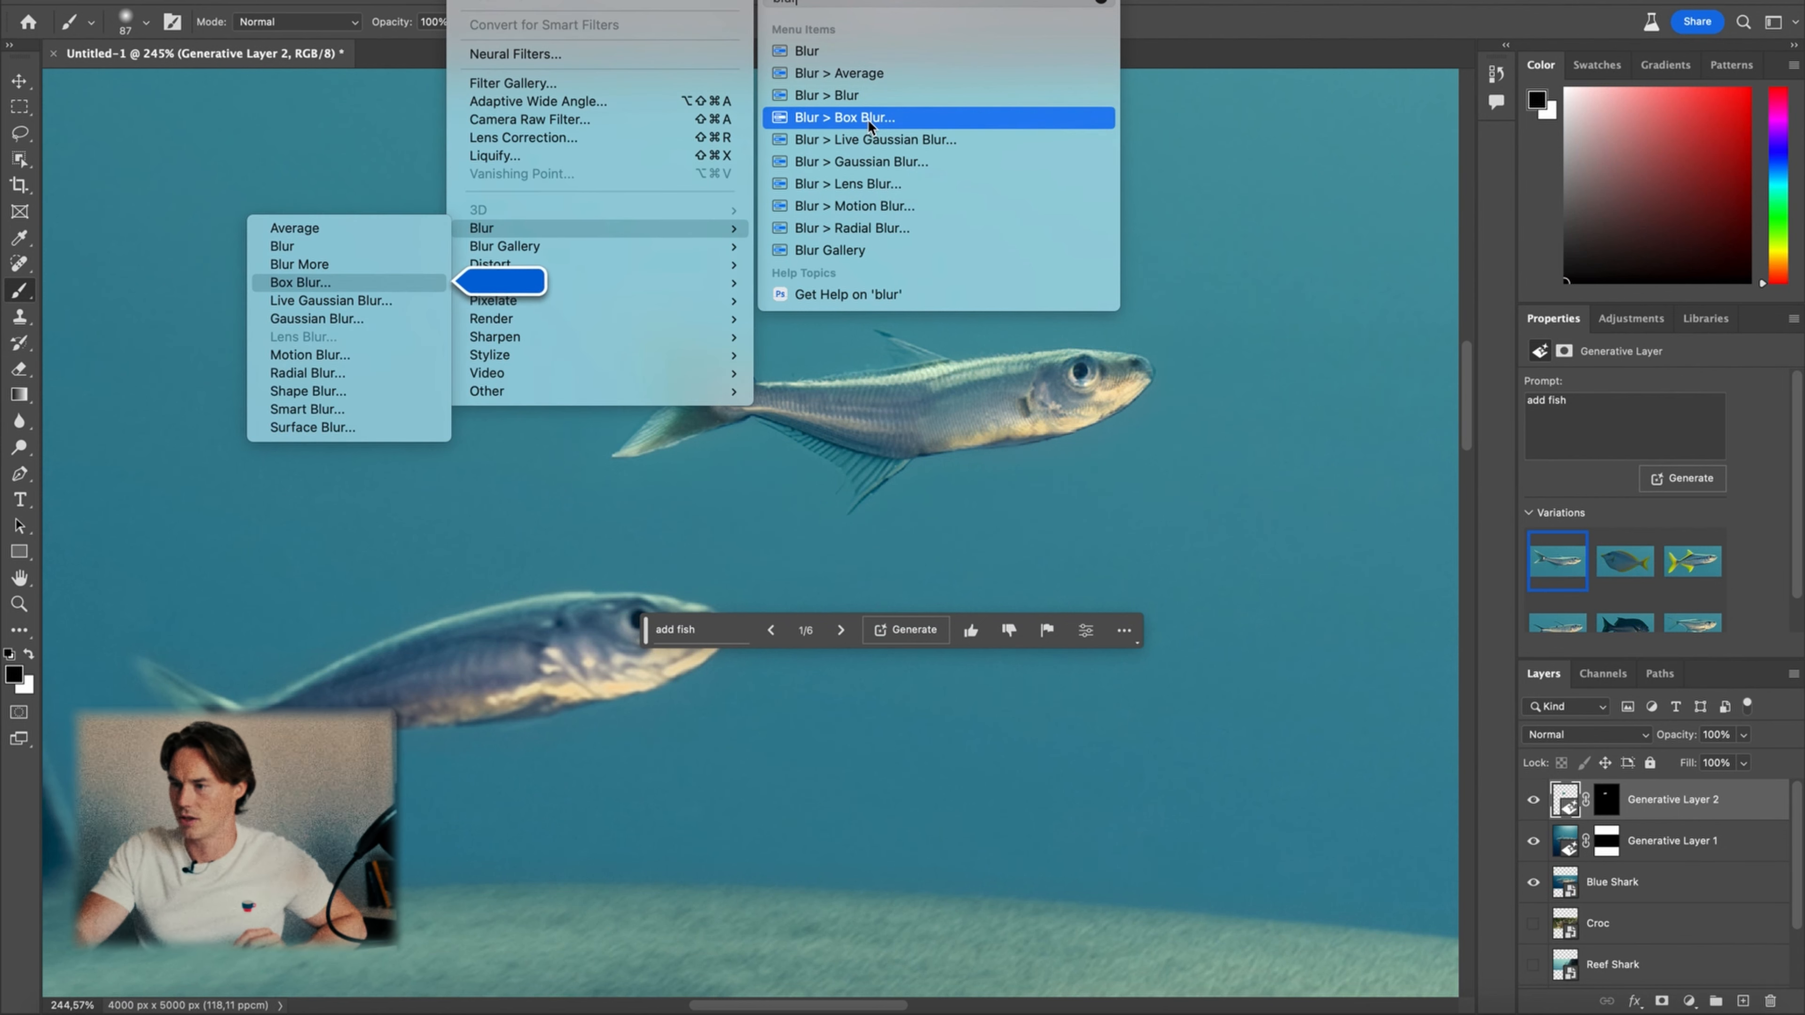
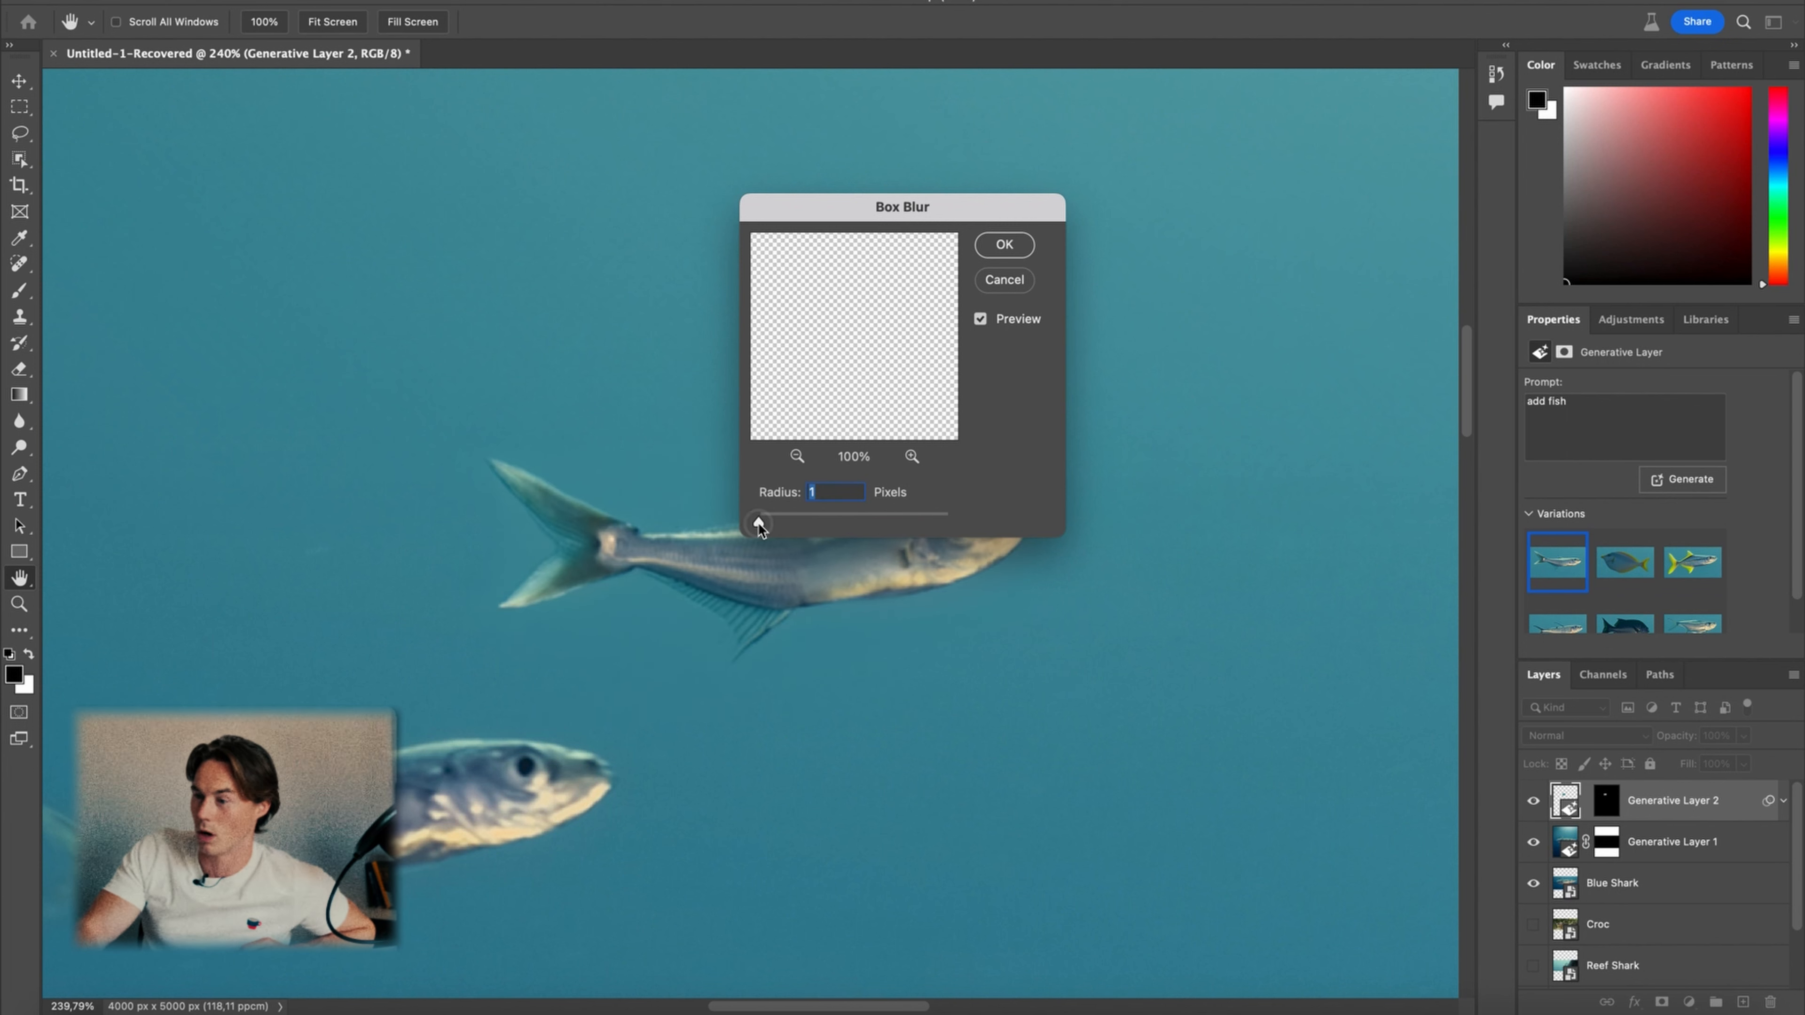
{"action": "left_click", "coordinate": [1004, 244]}
Compare the blurred fish's sharpness with the original fish, select the Blue Shark layer, and examine the whole composition
{"action": "key", "text": "e"}
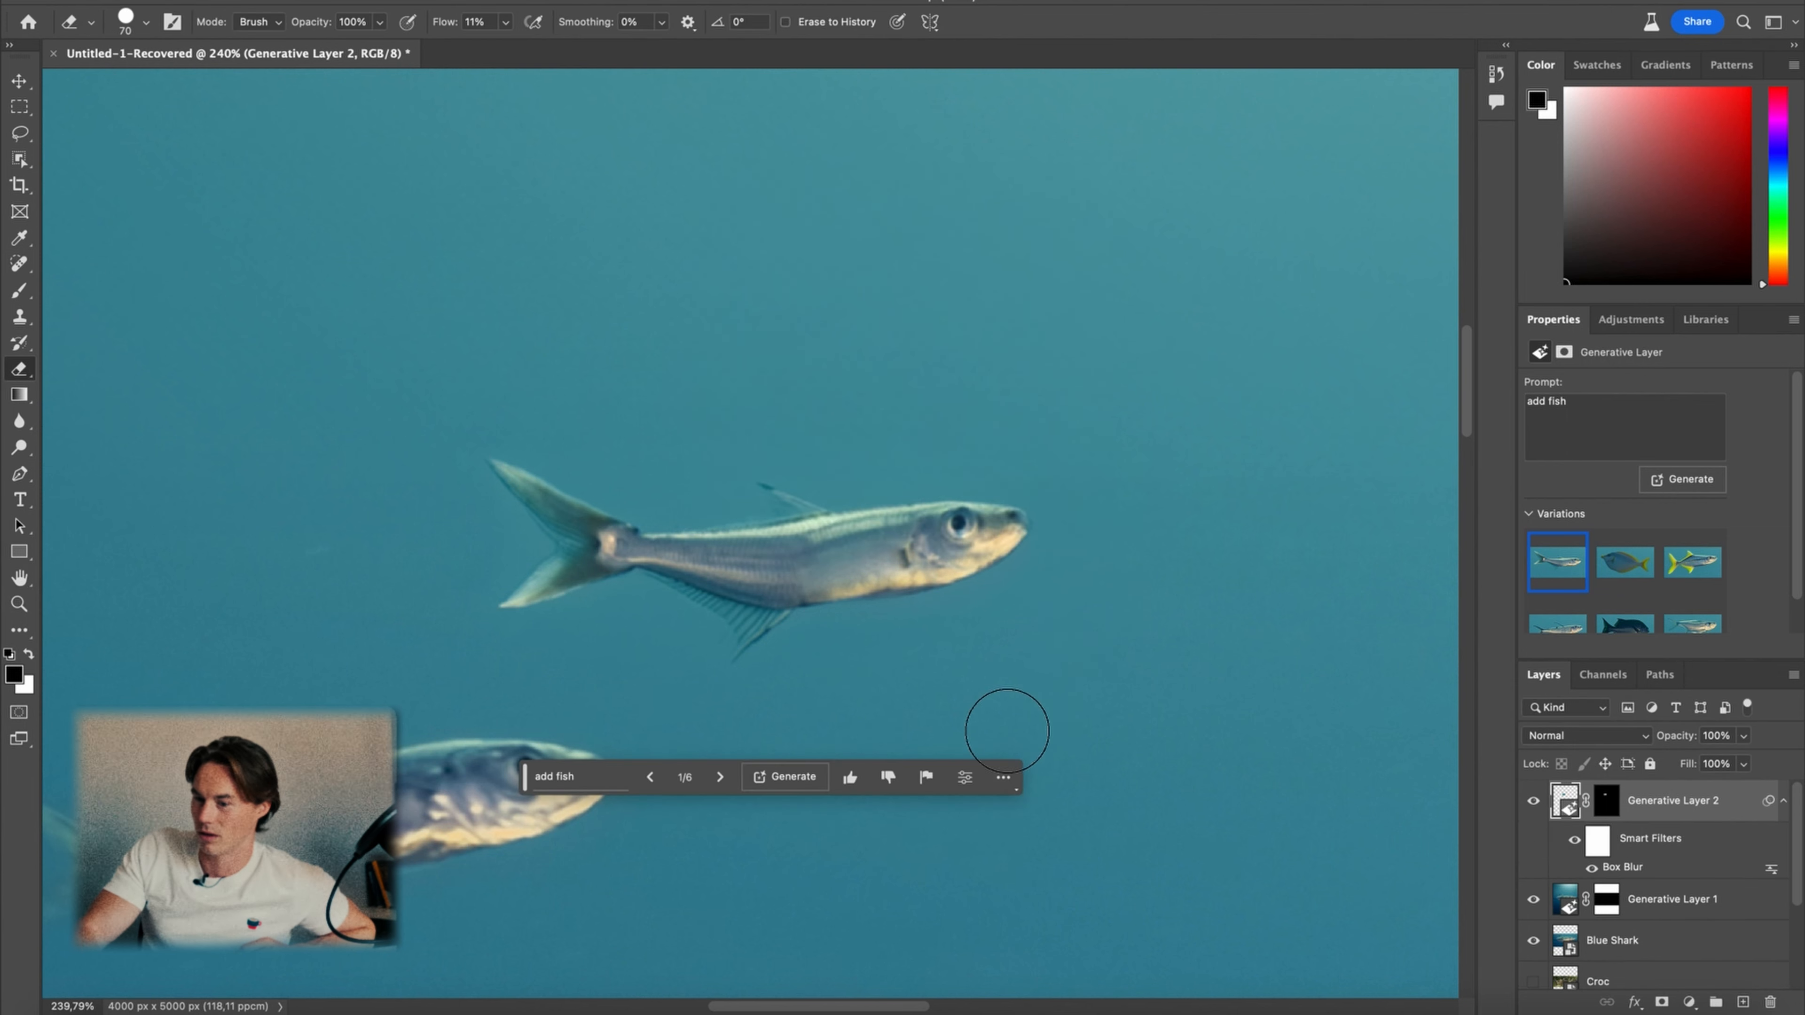
{"action": "scroll", "coordinate": [469, 778], "scroll_direction": "down", "scroll_amount": 5}
{"action": "scroll", "coordinate": [469, 778], "scroll_direction": "left", "scroll_amount": 3}
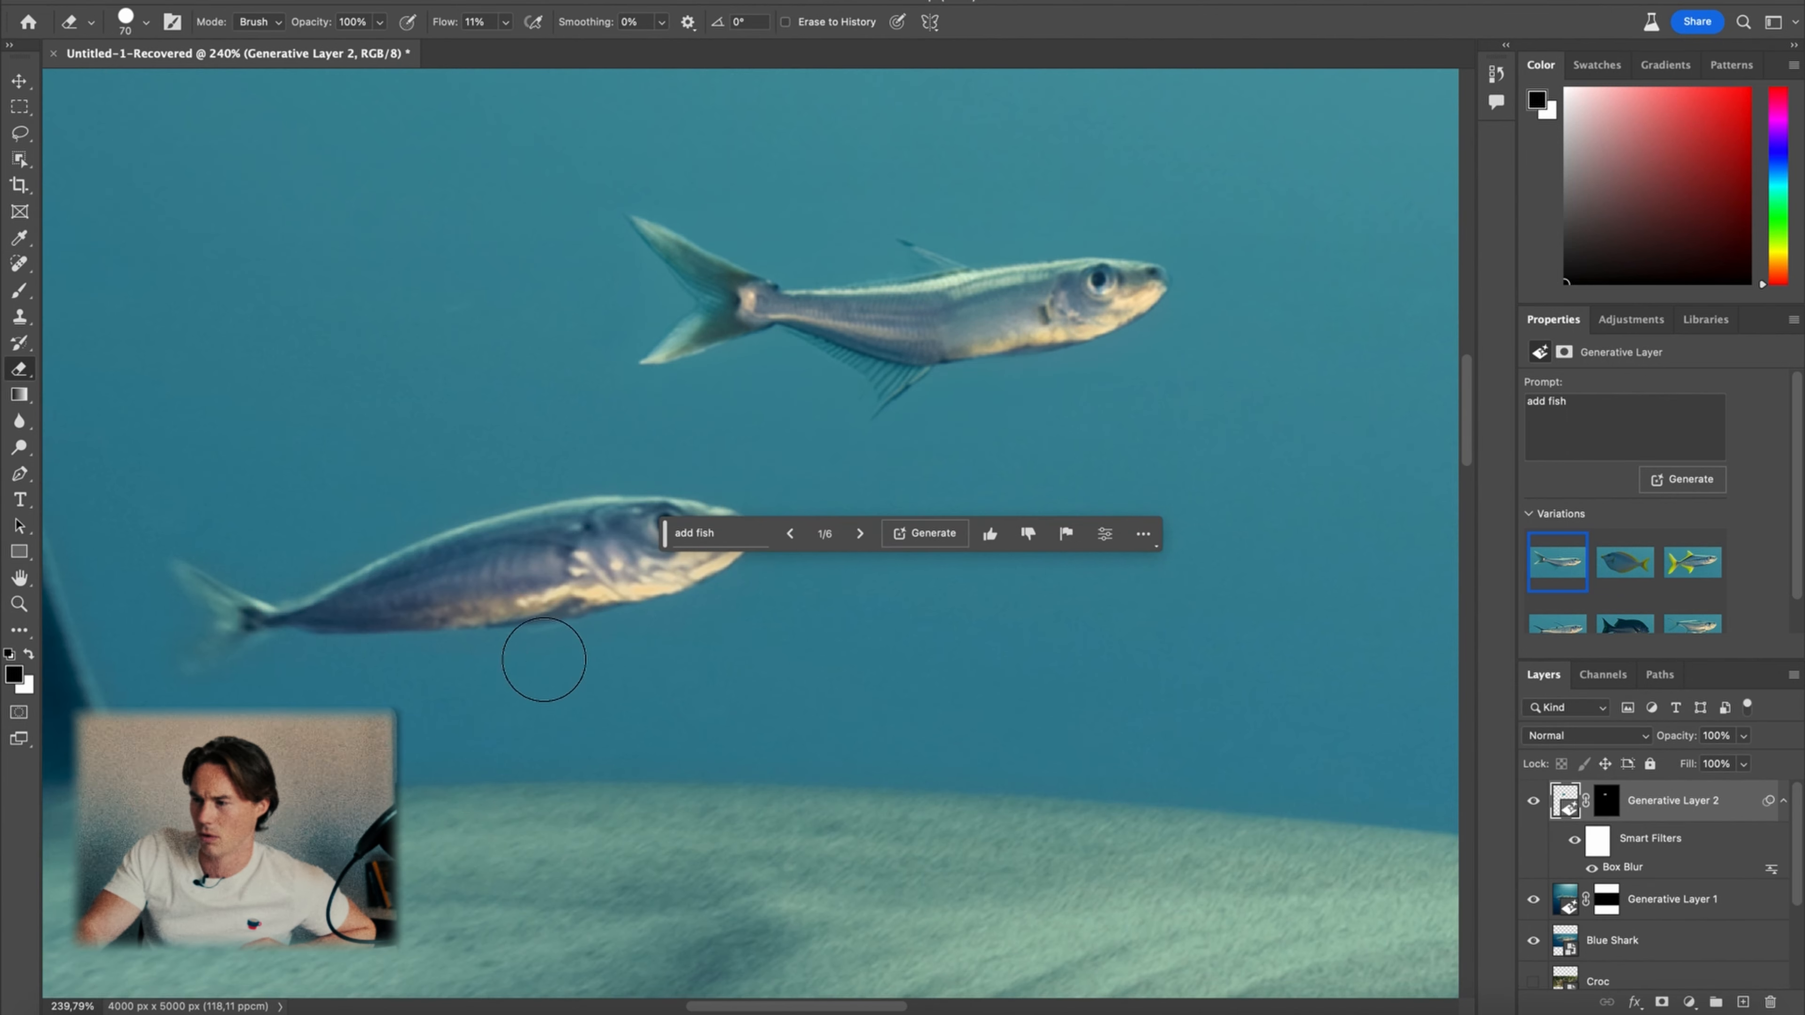
{"action": "left_click", "coordinate": [20, 81]}
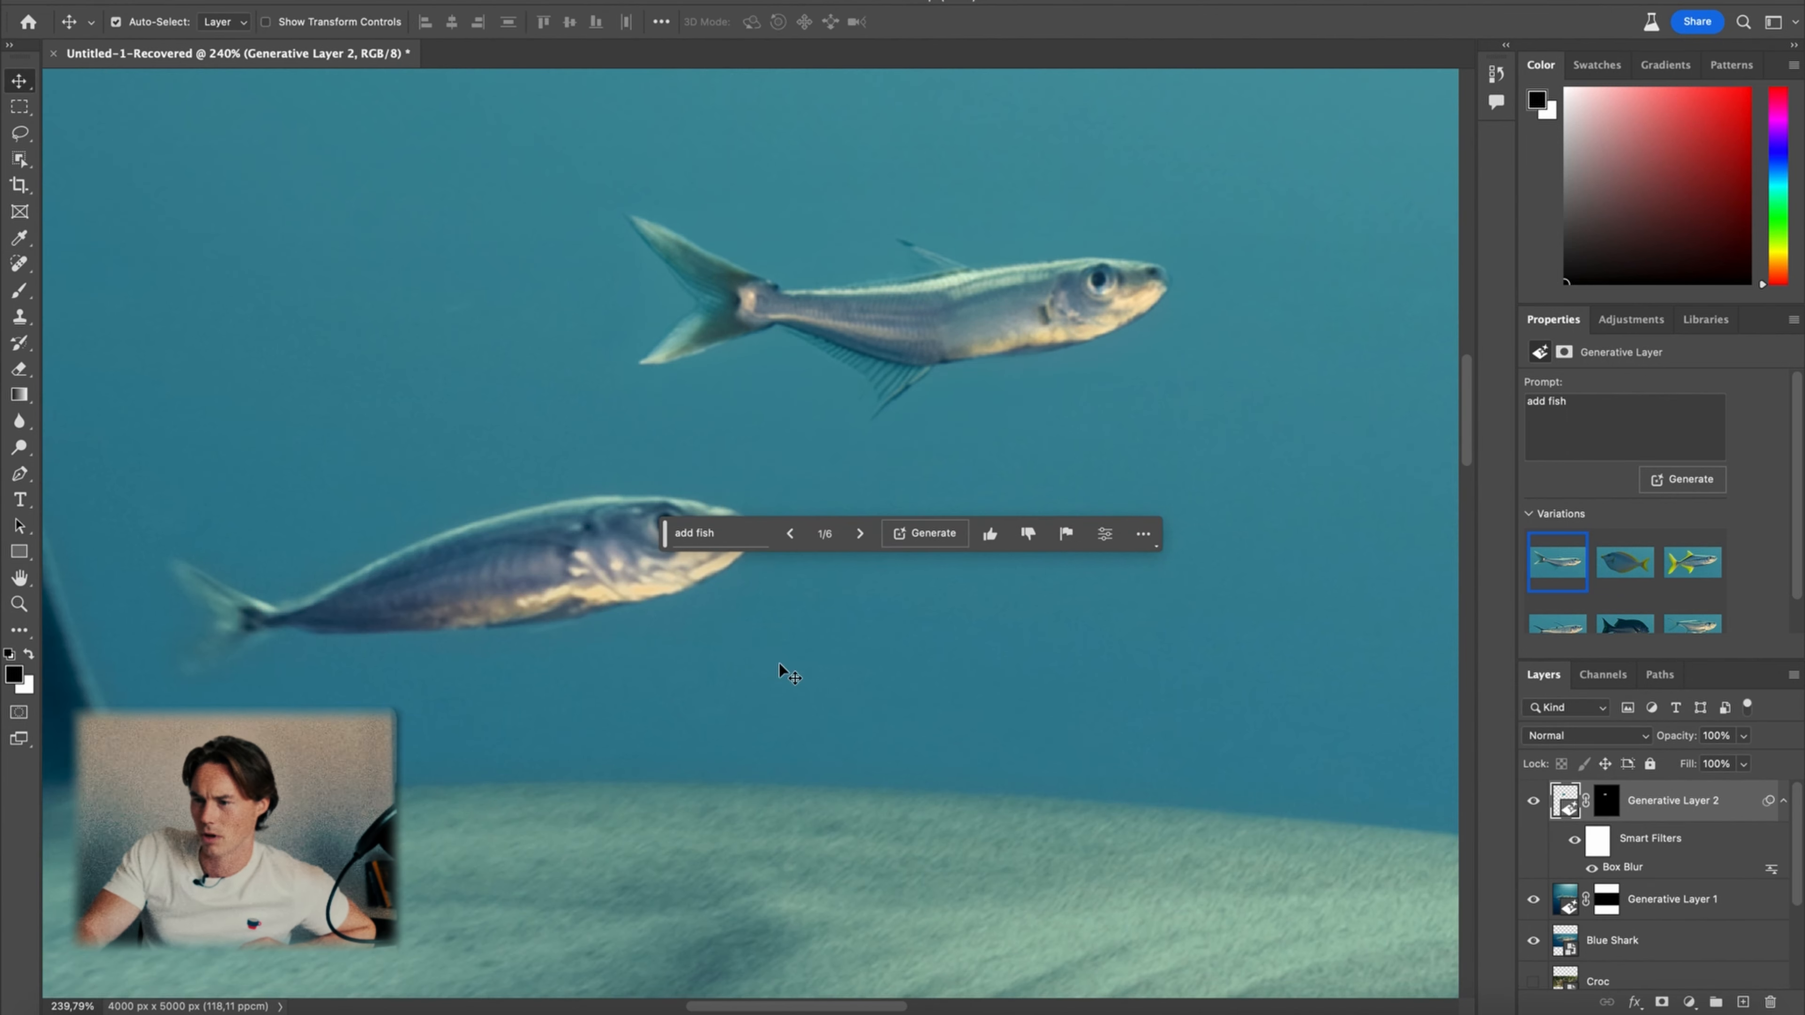
{"action": "left_click", "coordinate": [1656, 900]}
{"action": "left_click", "coordinate": [1647, 942]}
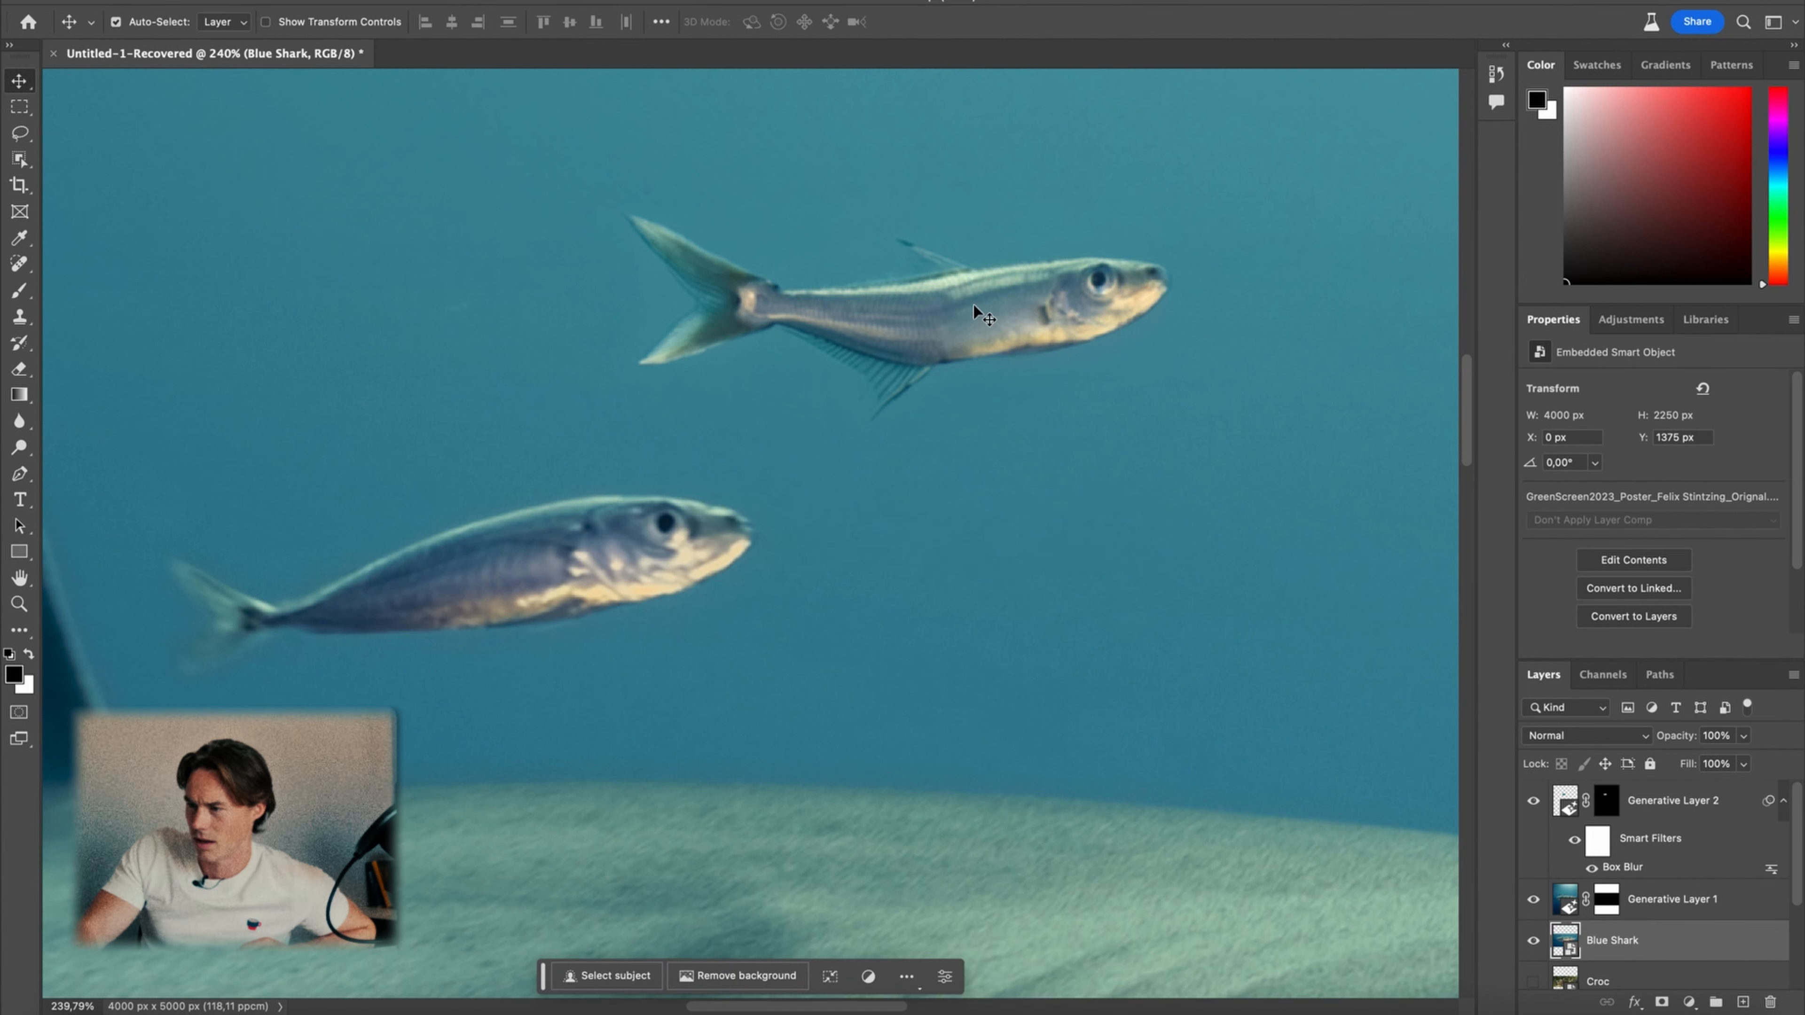
{"action": "scroll", "coordinate": [867, 438], "scroll_direction": "down", "scroll_amount": 5}
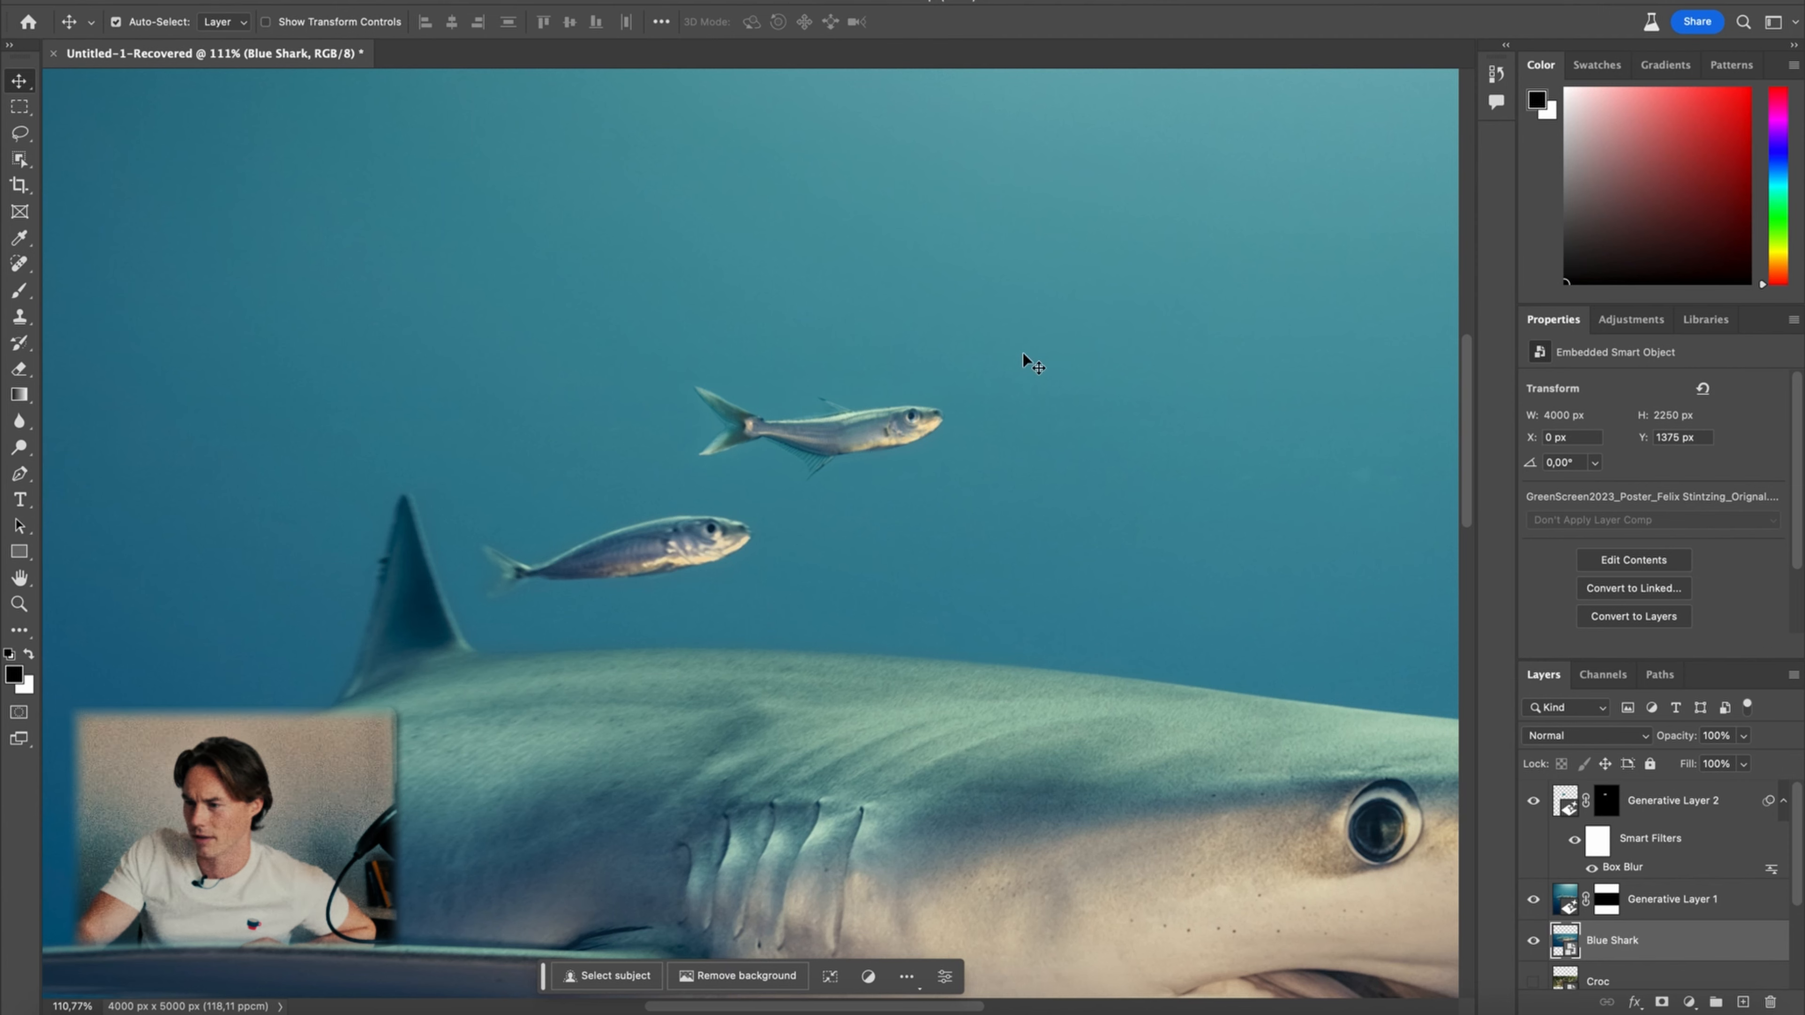
{"action": "scroll", "coordinate": [1025, 381], "scroll_direction": "down", "scroll_amount": 3}
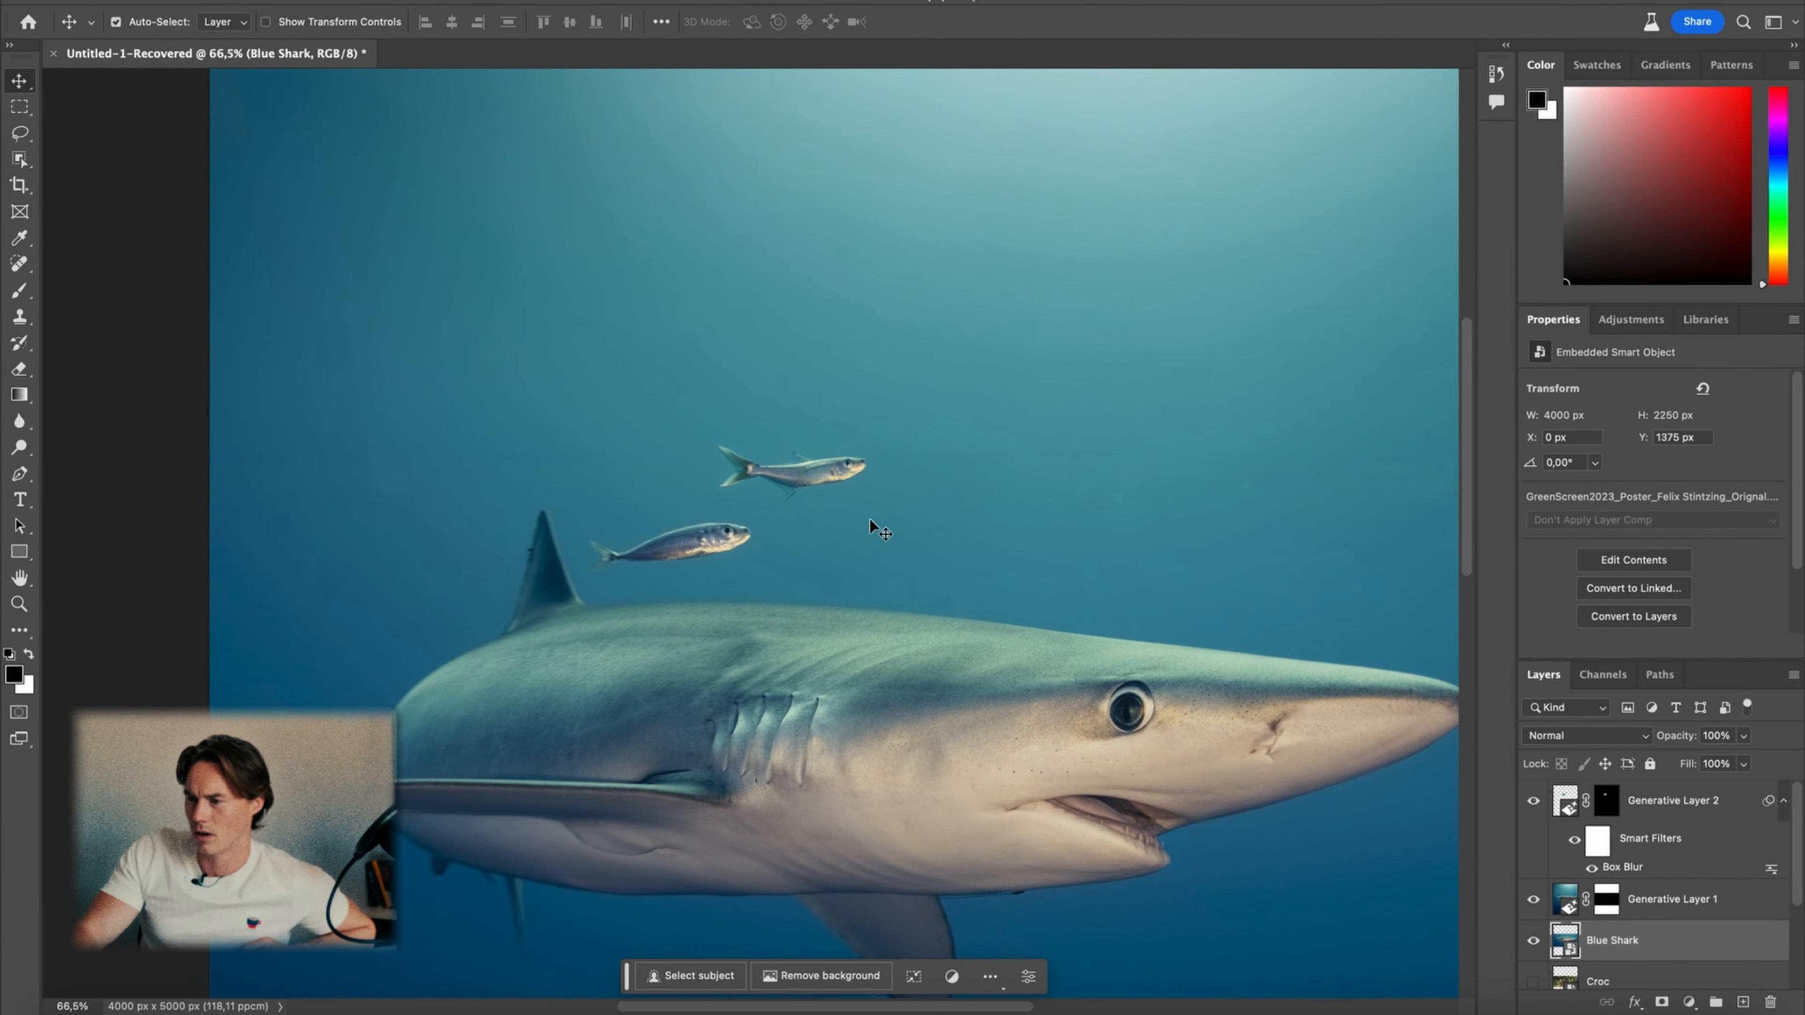
{"action": "scroll", "coordinate": [870, 521], "scroll_direction": "down", "scroll_amount": 4}
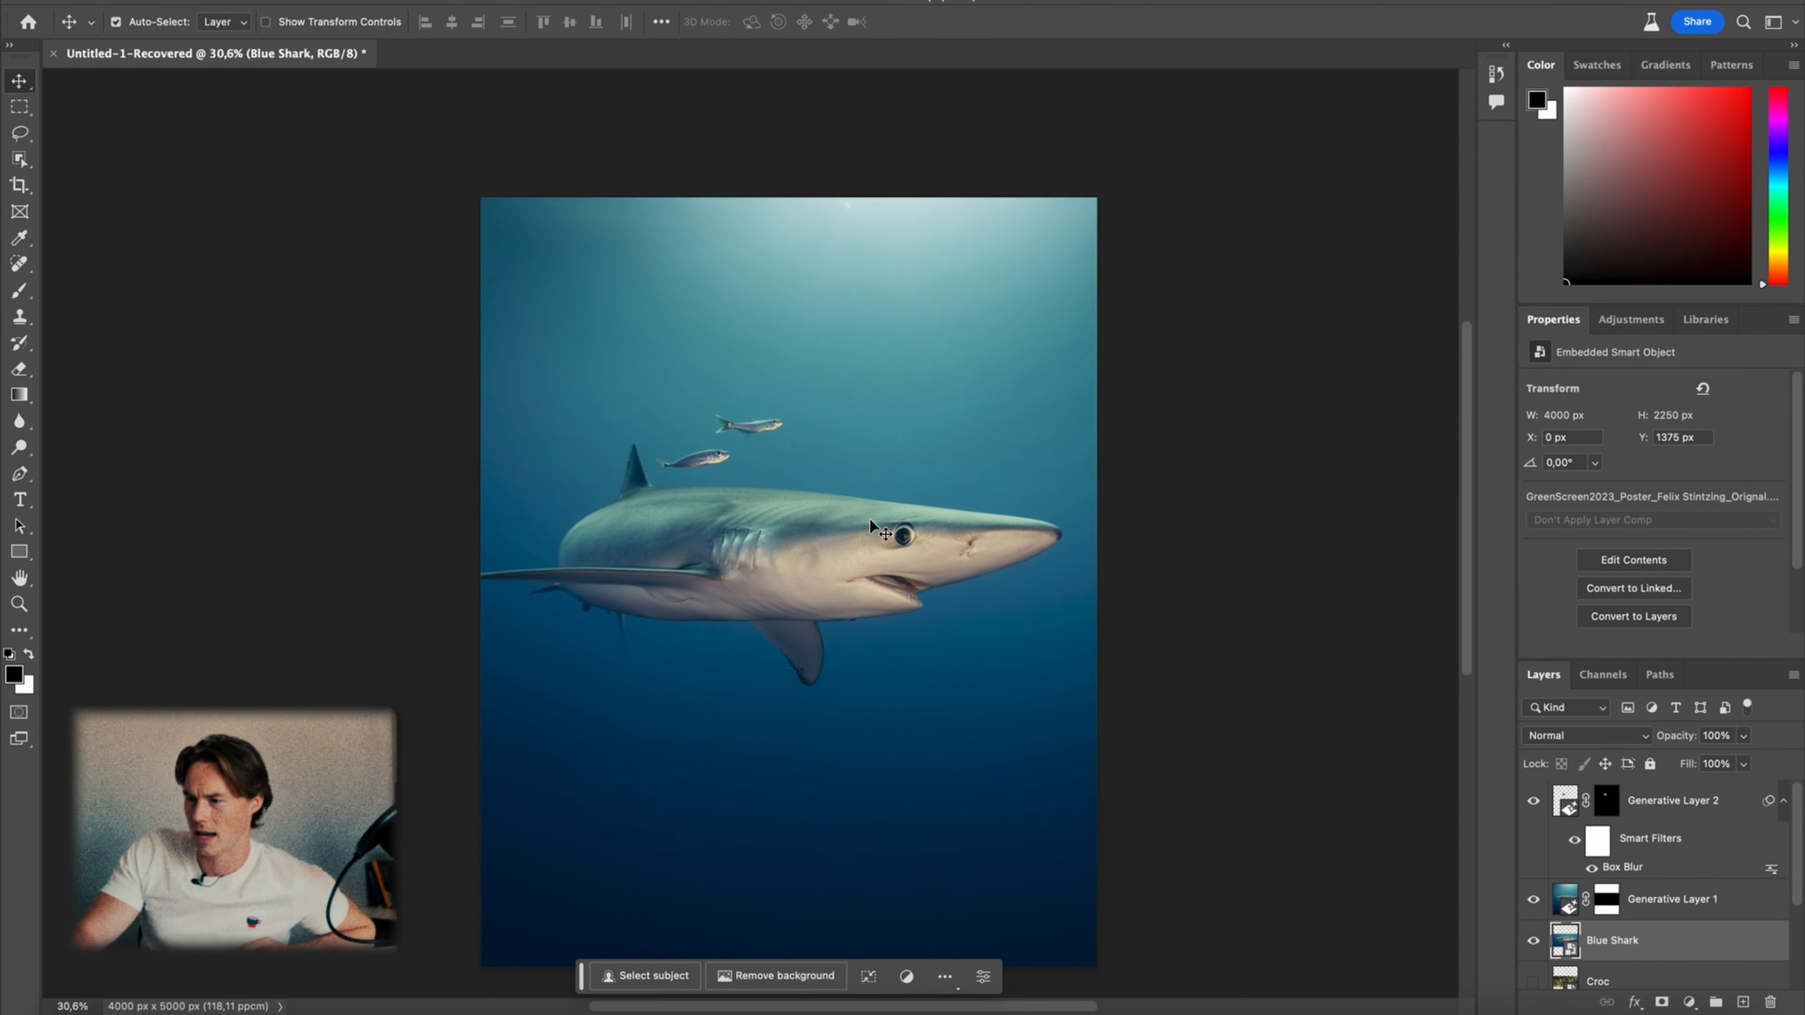
{"action": "scroll", "coordinate": [870, 526], "scroll_direction": "down", "scroll_amount": 2}
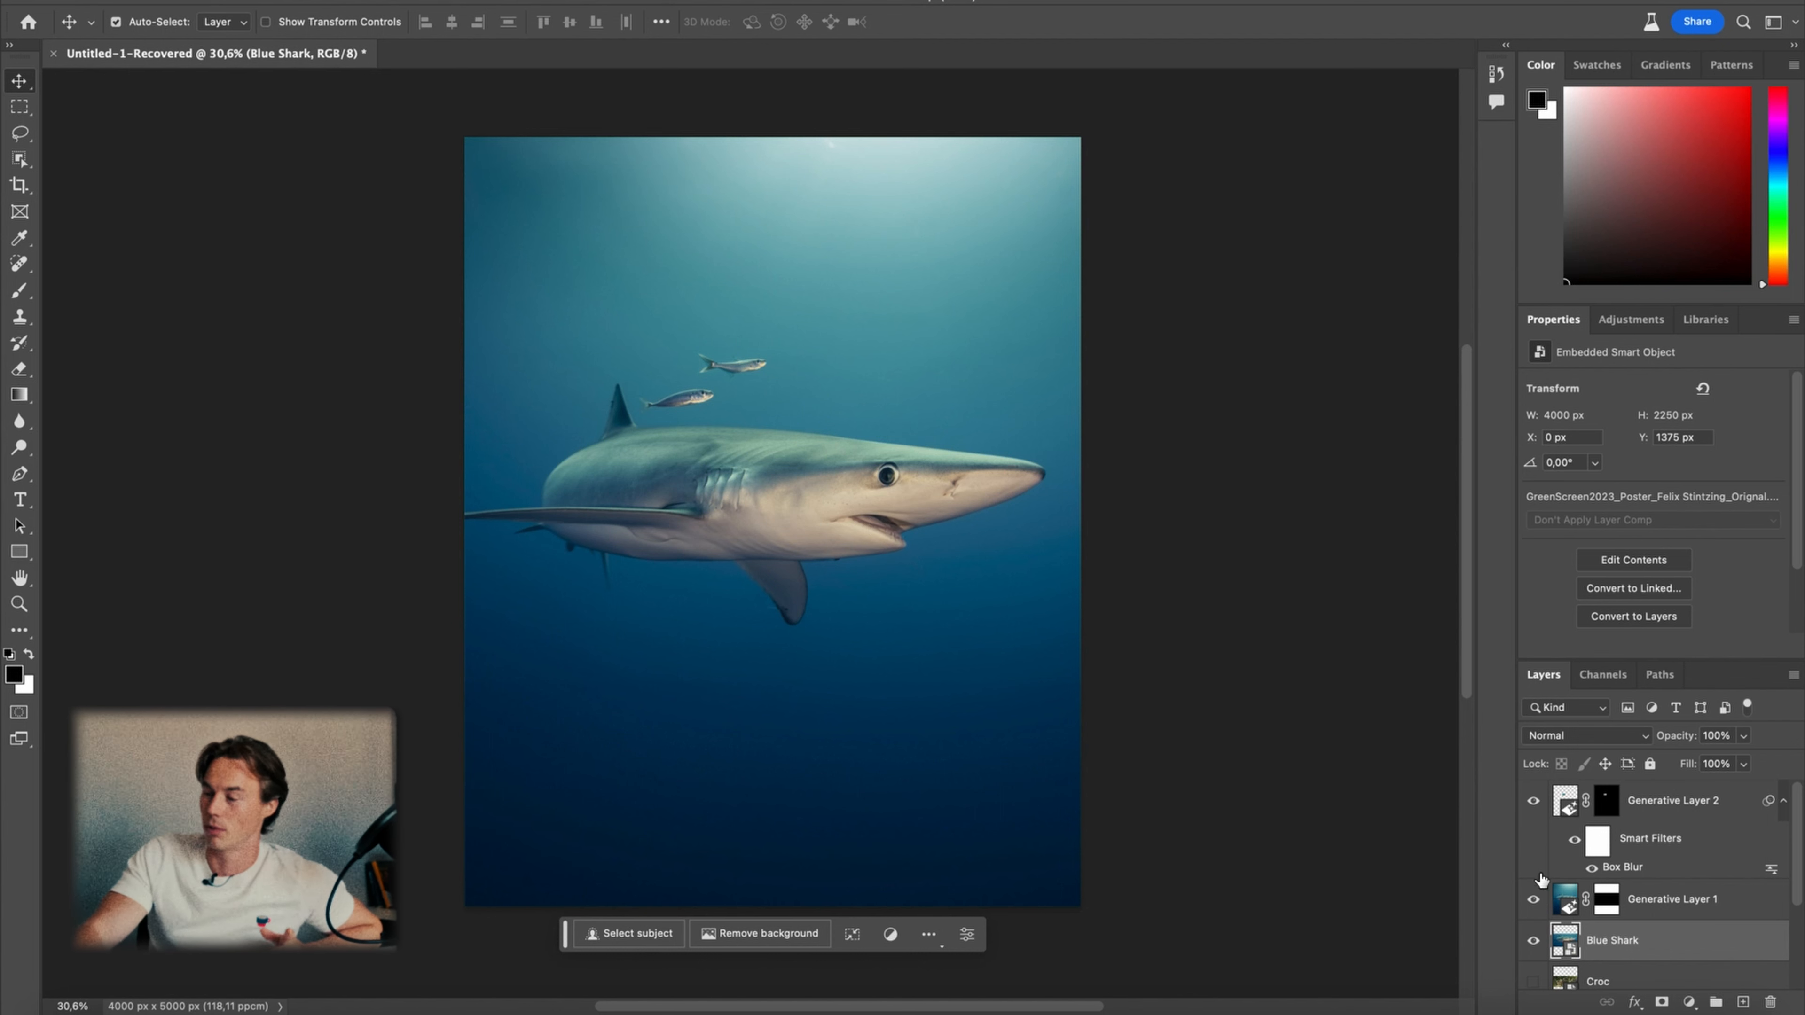
Hide the Blue Shark, Generative Layer 1 and Generative Layer 2 layers and group all three
{"action": "left_click", "coordinate": [1531, 940]}
{"action": "left_click", "coordinate": [1533, 899]}
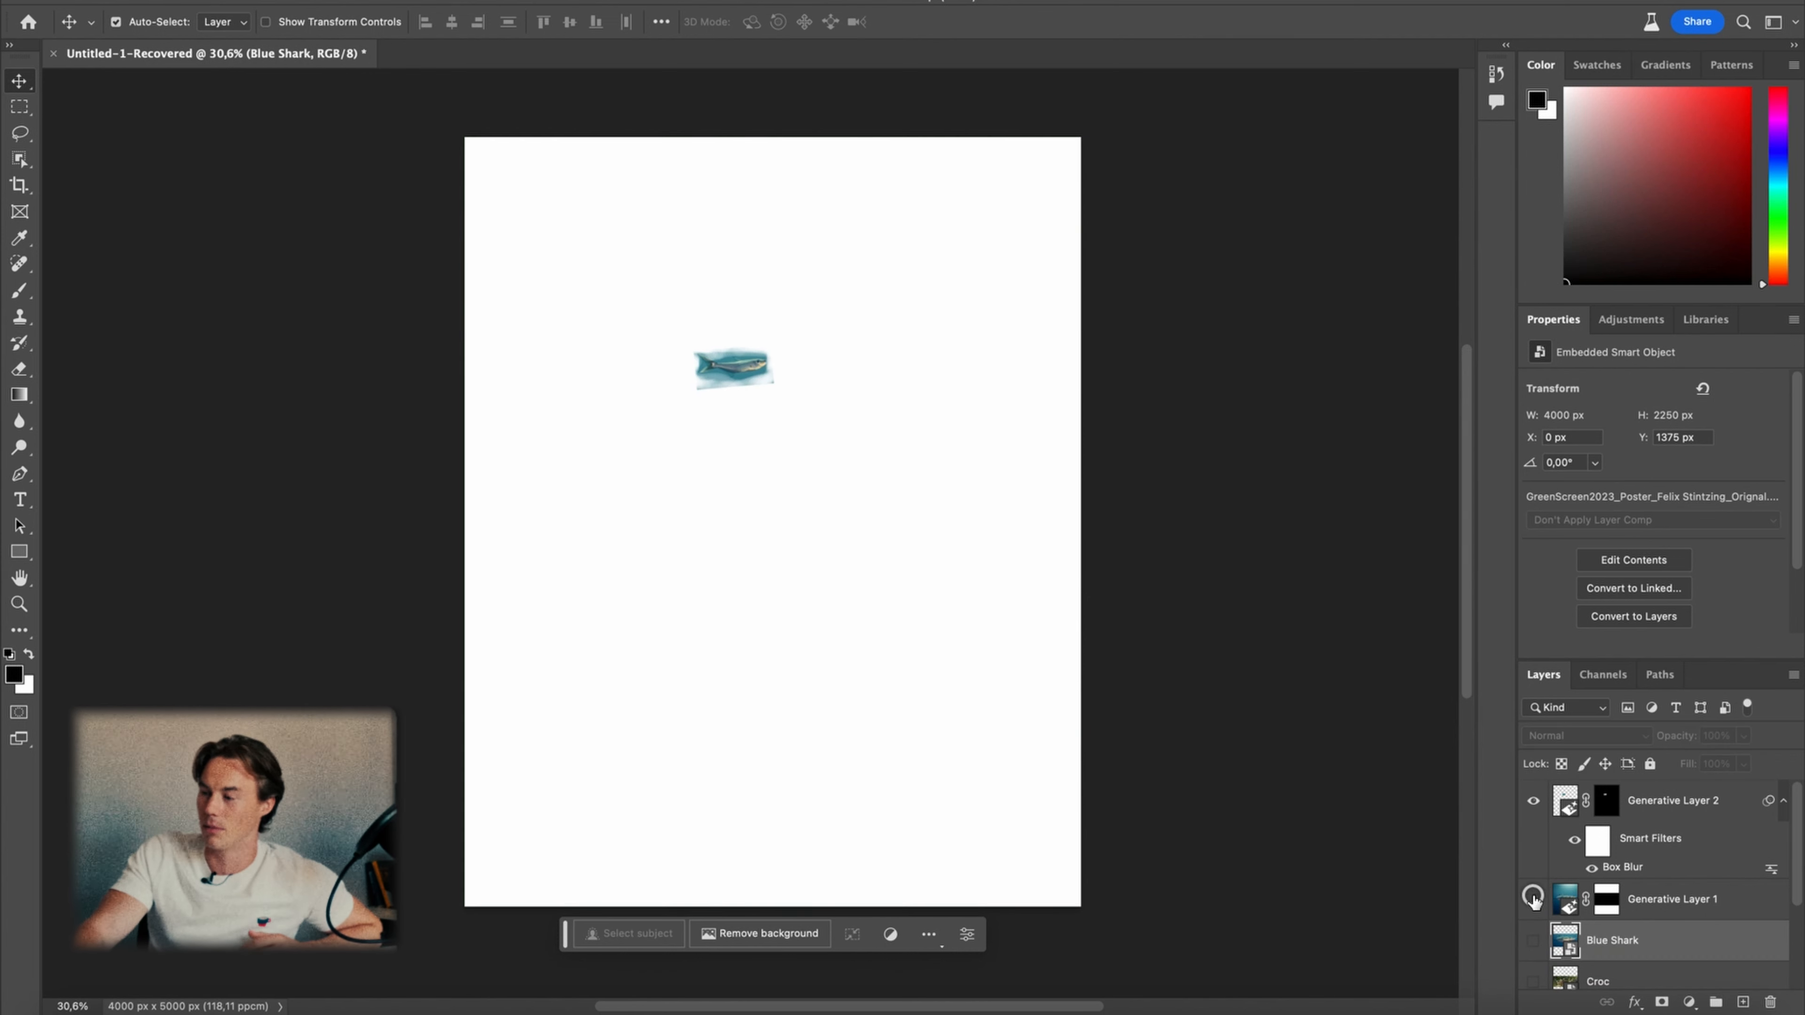
{"action": "left_click", "coordinate": [1532, 802]}
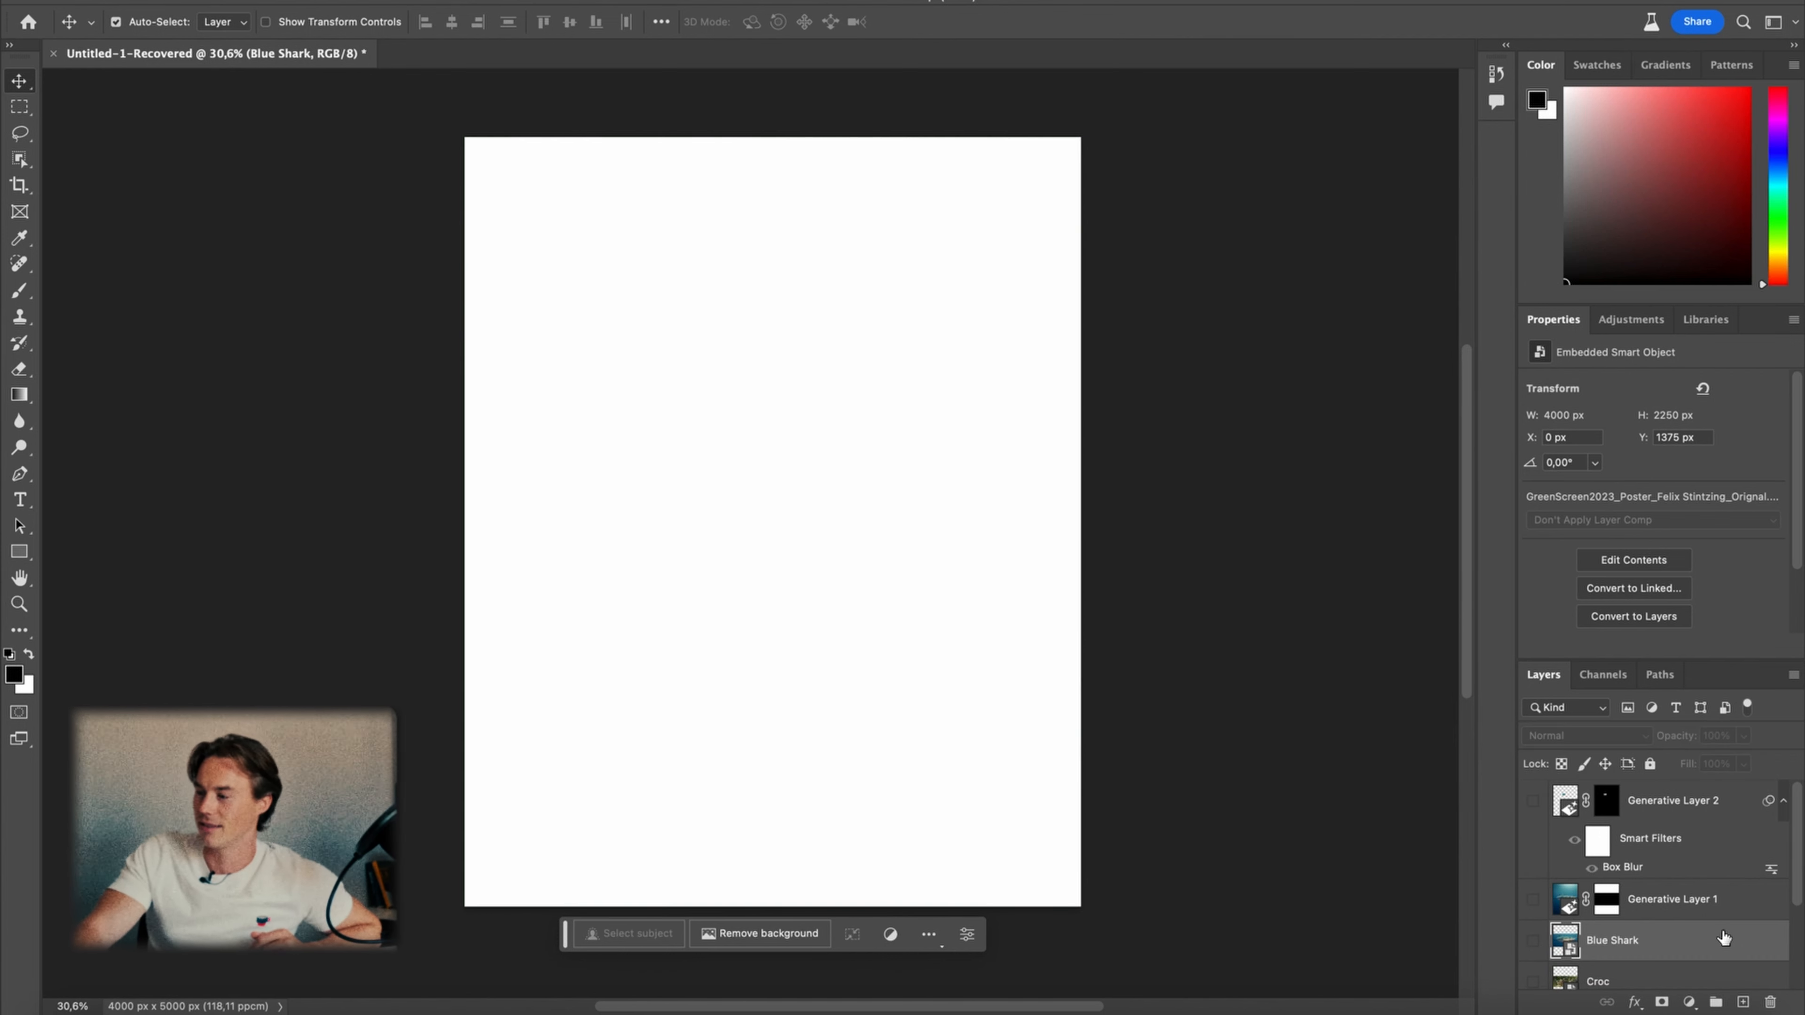
{"action": "left_click", "coordinate": [1706, 803], "text": "shift"}
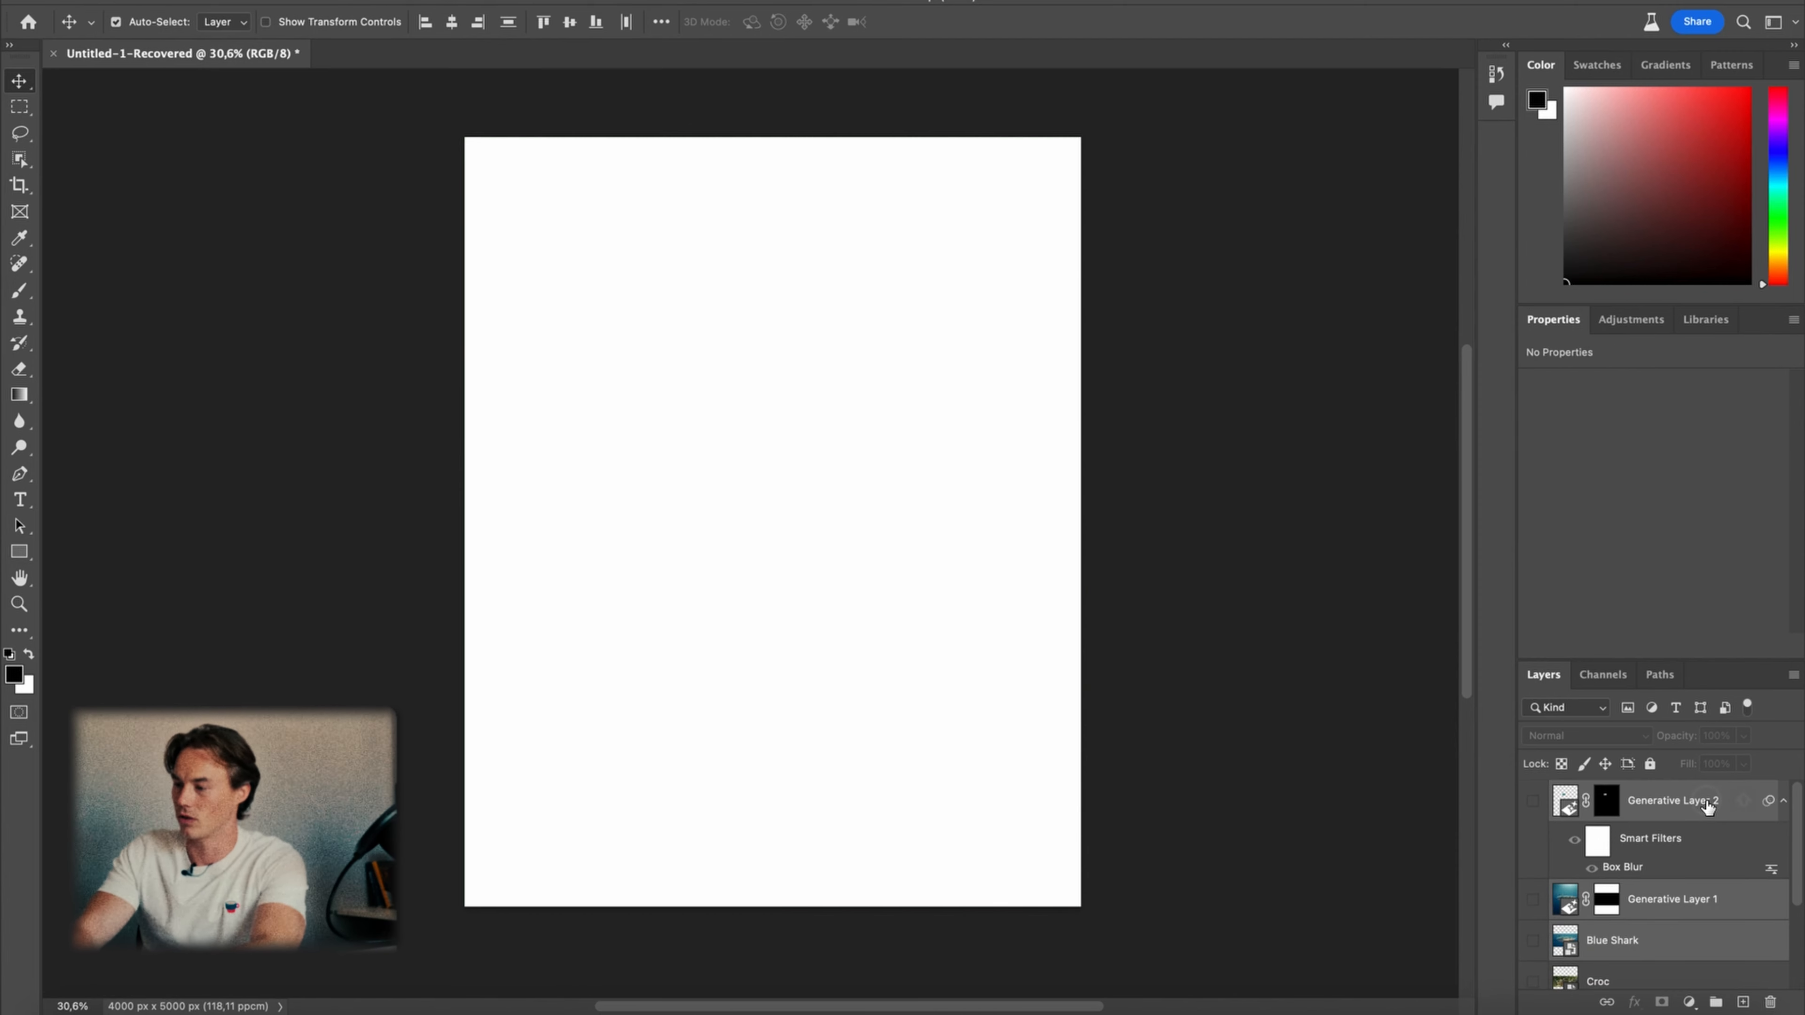
{"action": "key", "text": "super+g"}
{"action": "left_click", "coordinate": [1537, 793]}
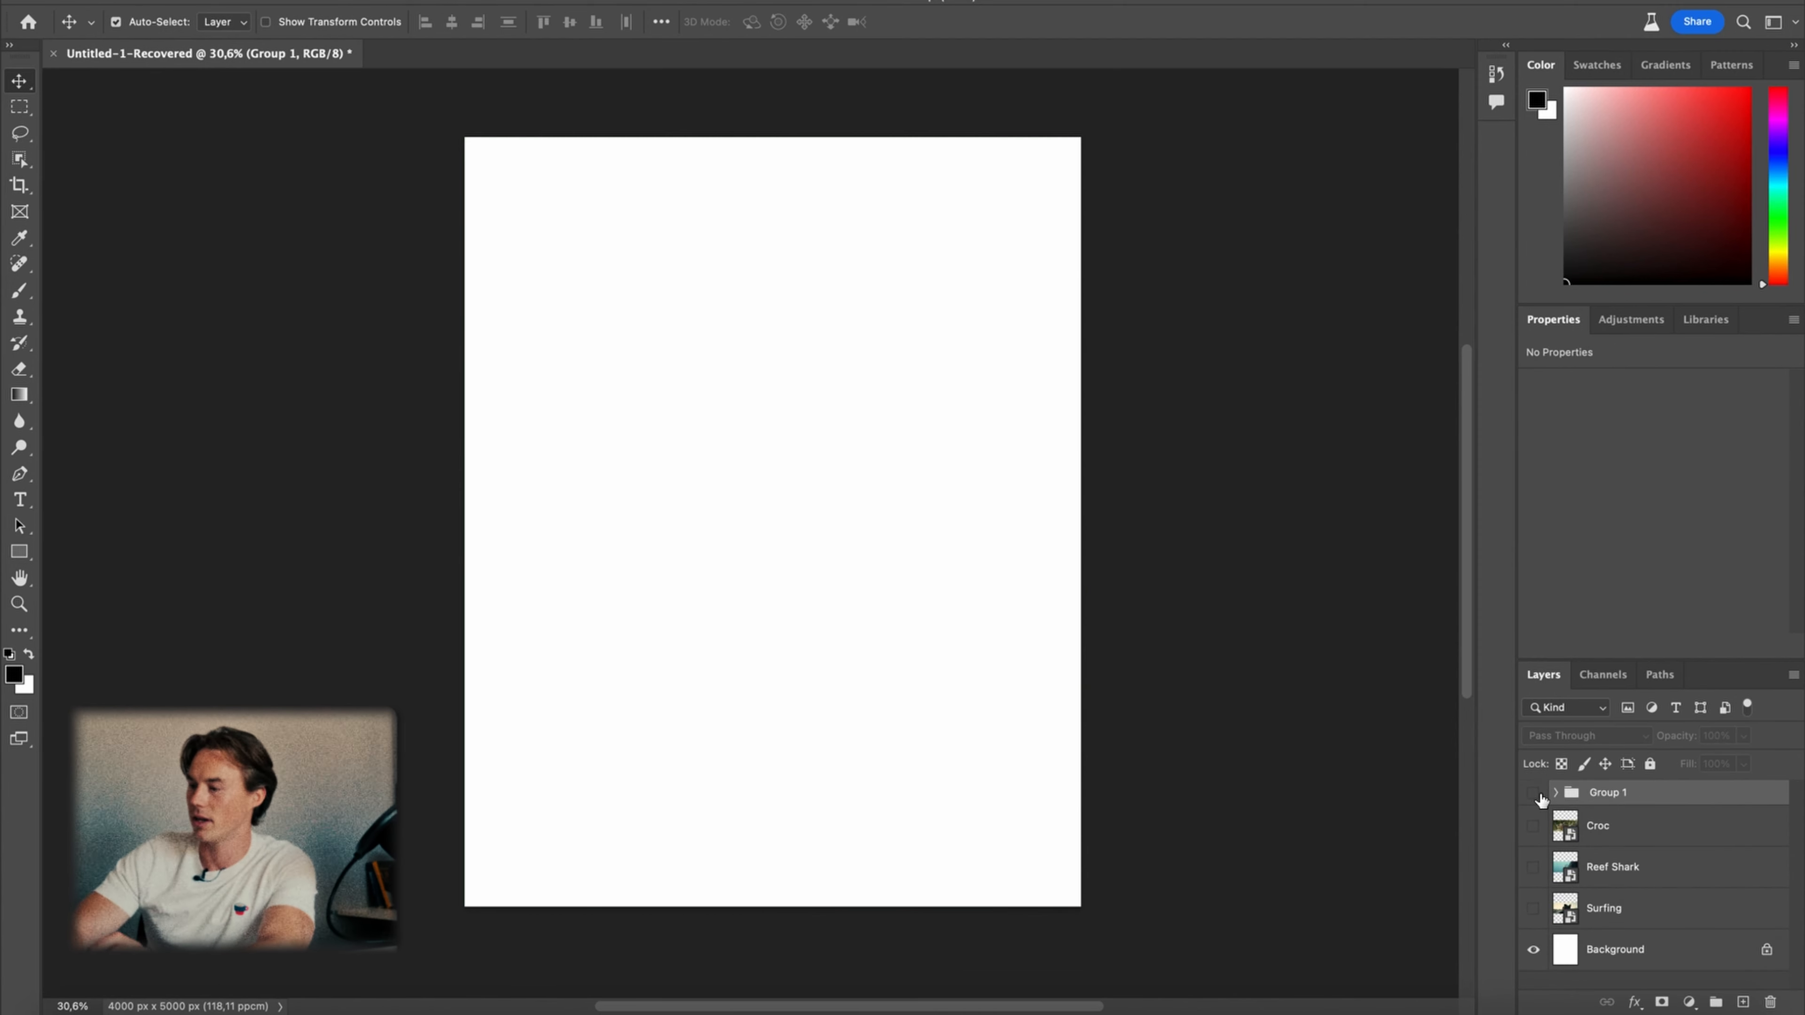
Show the Reef Shark layer and select the blank canvas areas above and below the photo, slightly overlapping its edges
{"action": "left_click", "coordinate": [1533, 867]}
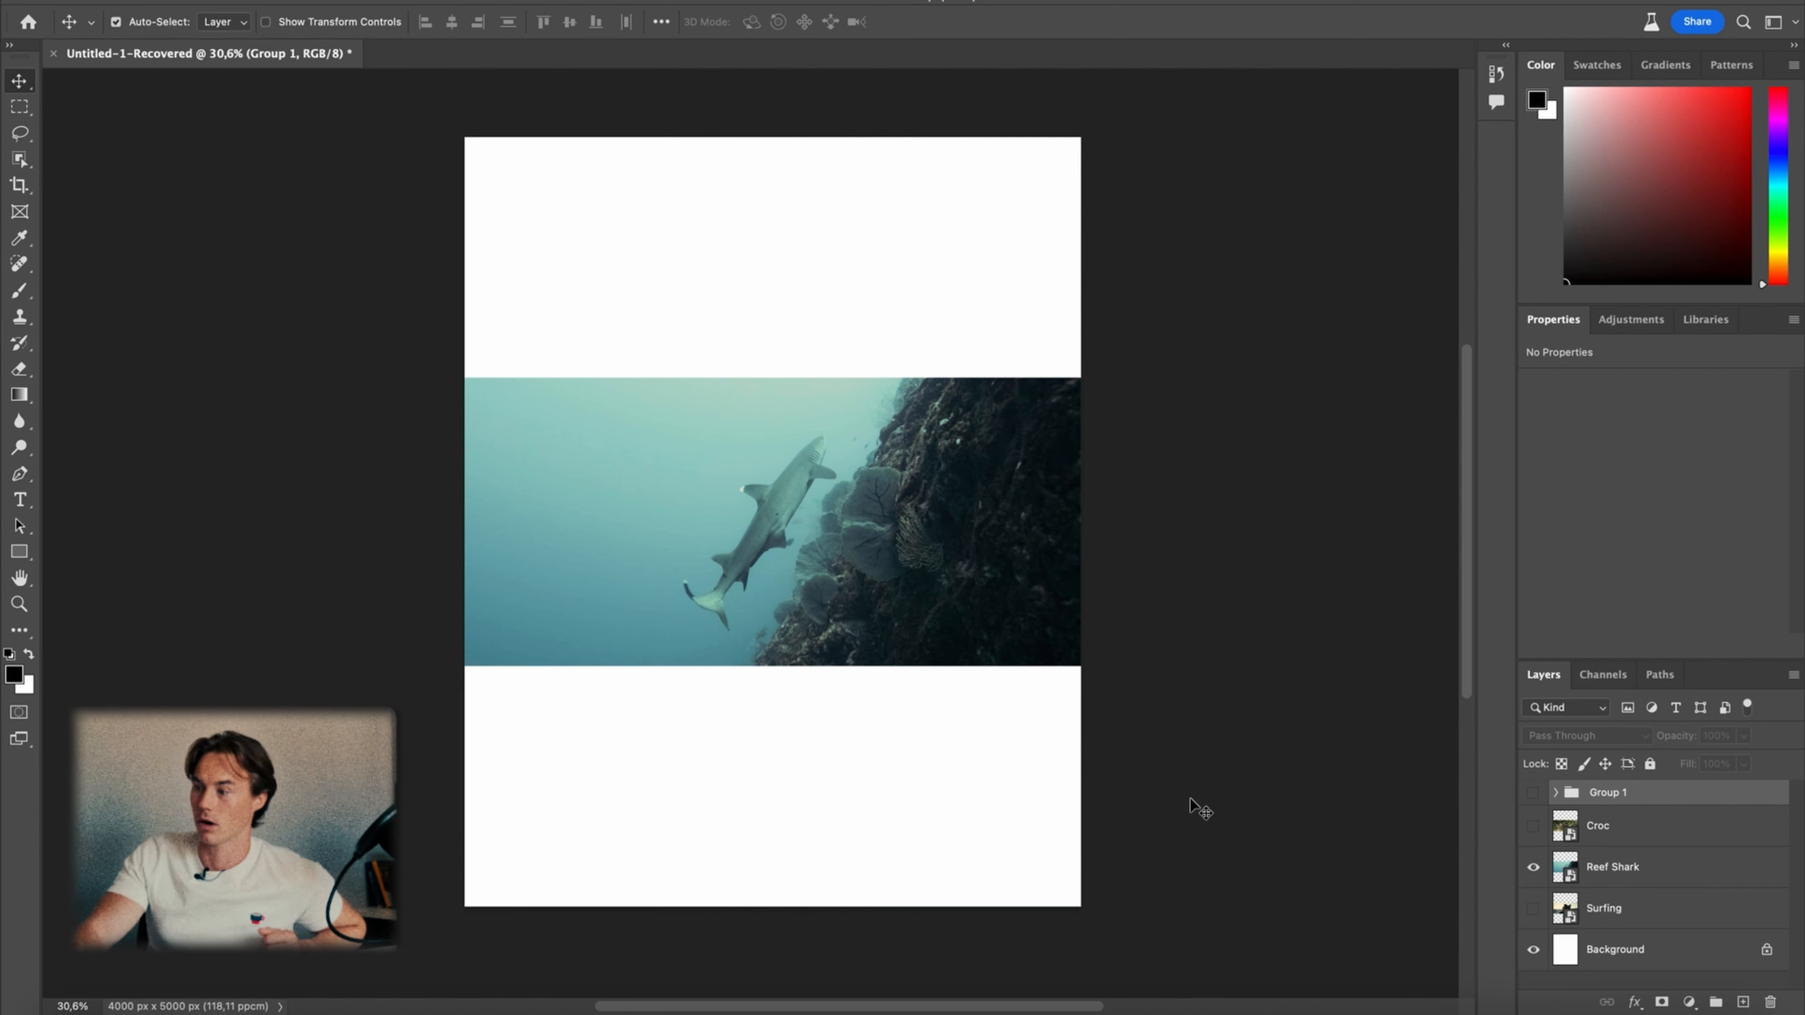
{"action": "left_click", "coordinate": [19, 107]}
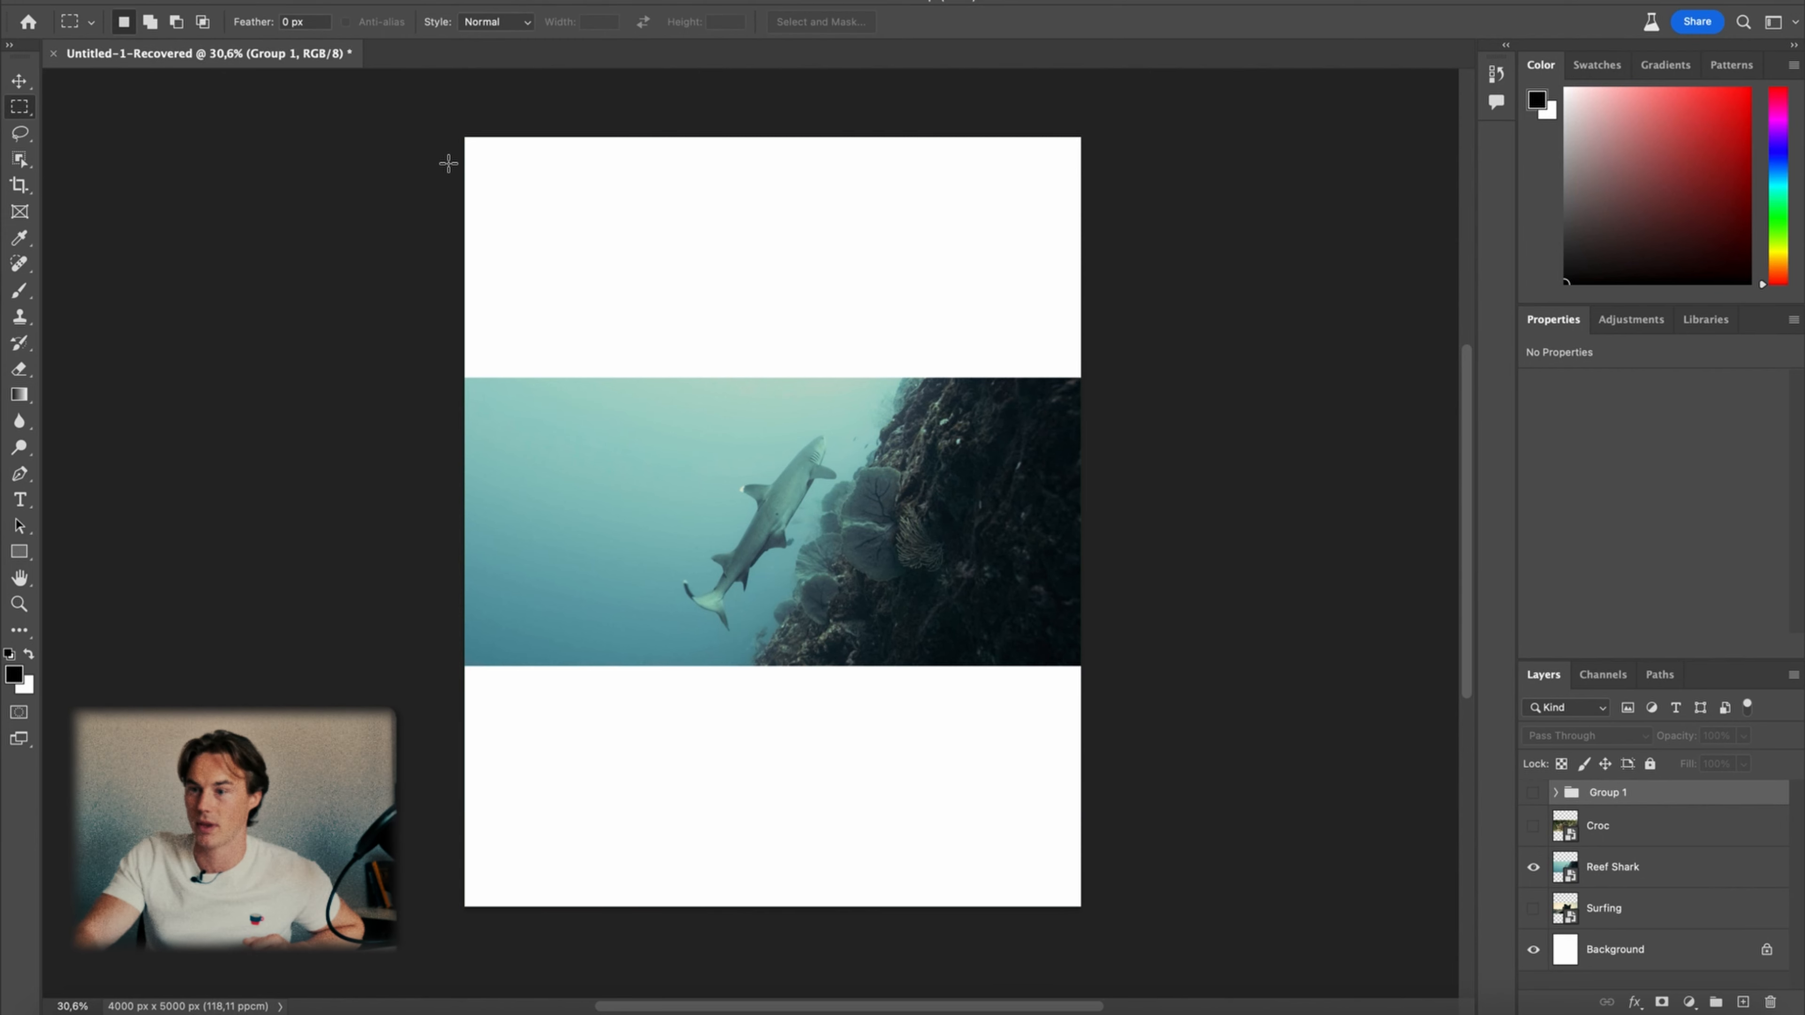
{"action": "left_click_drag", "start_coordinate": [435, 113], "coordinate": [1170, 389]}
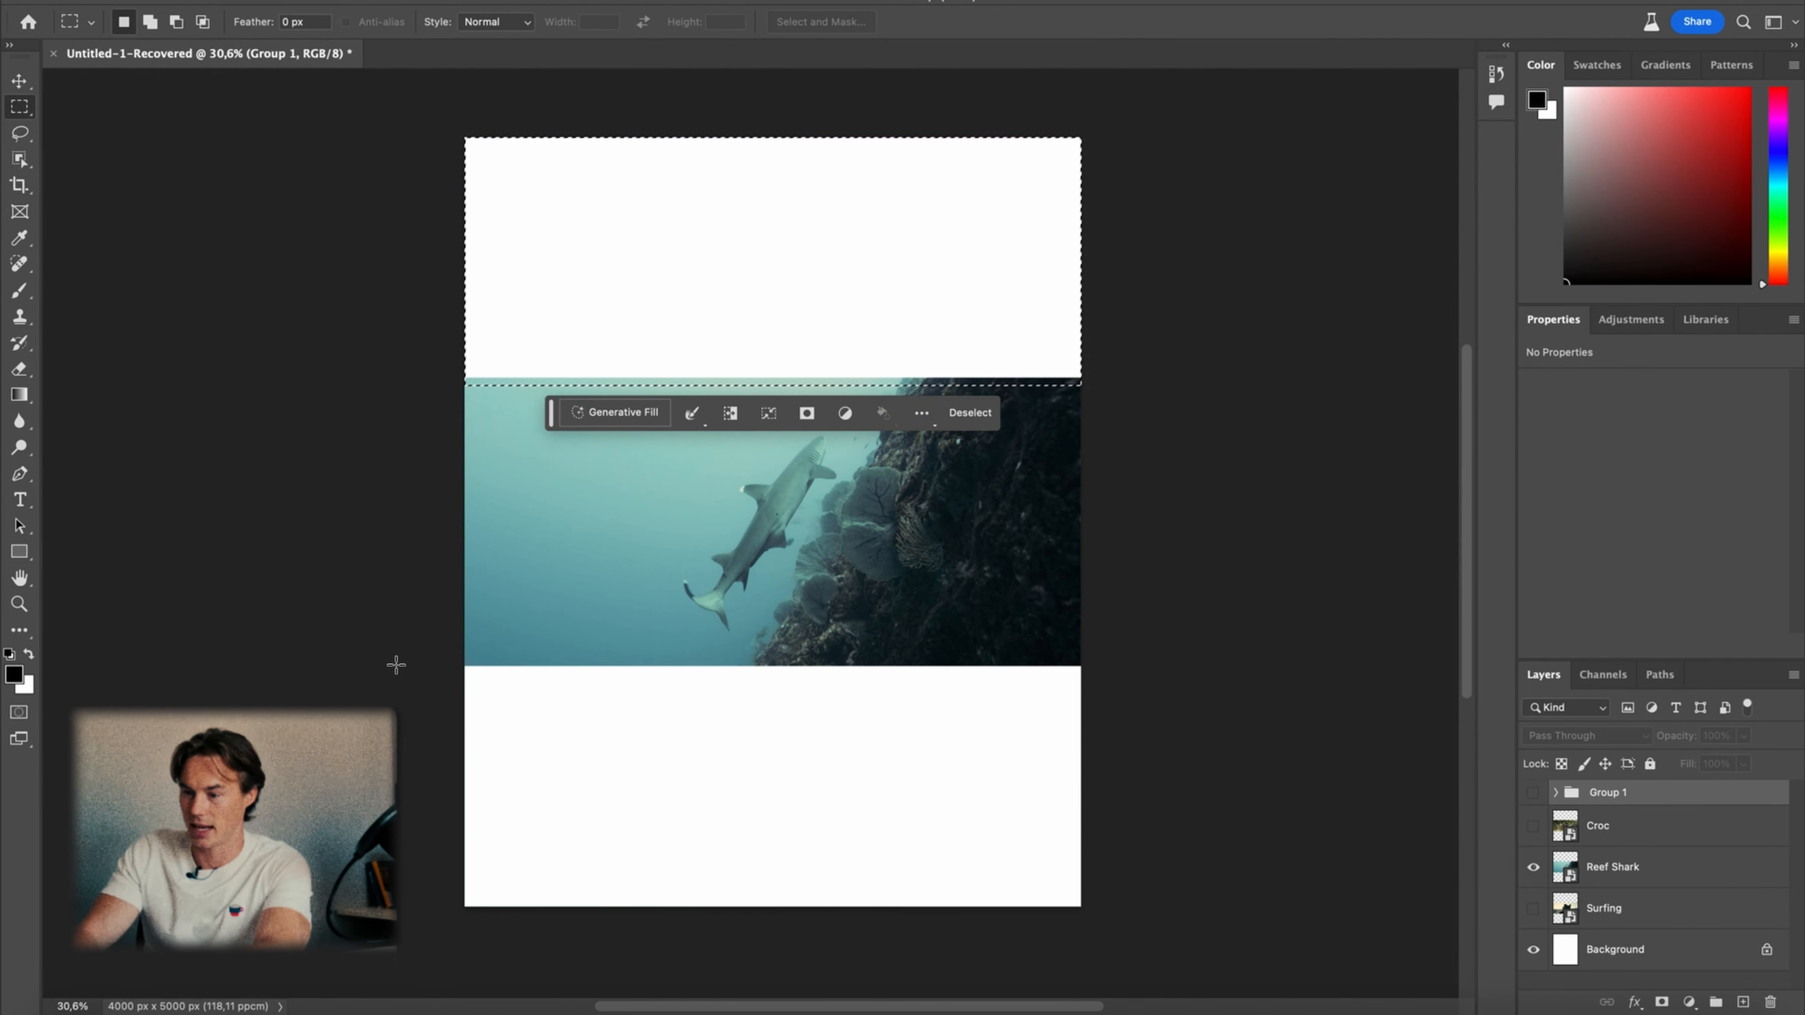
{"action": "left_click_drag", "start_coordinate": [395, 657], "coordinate": [1232, 963]}
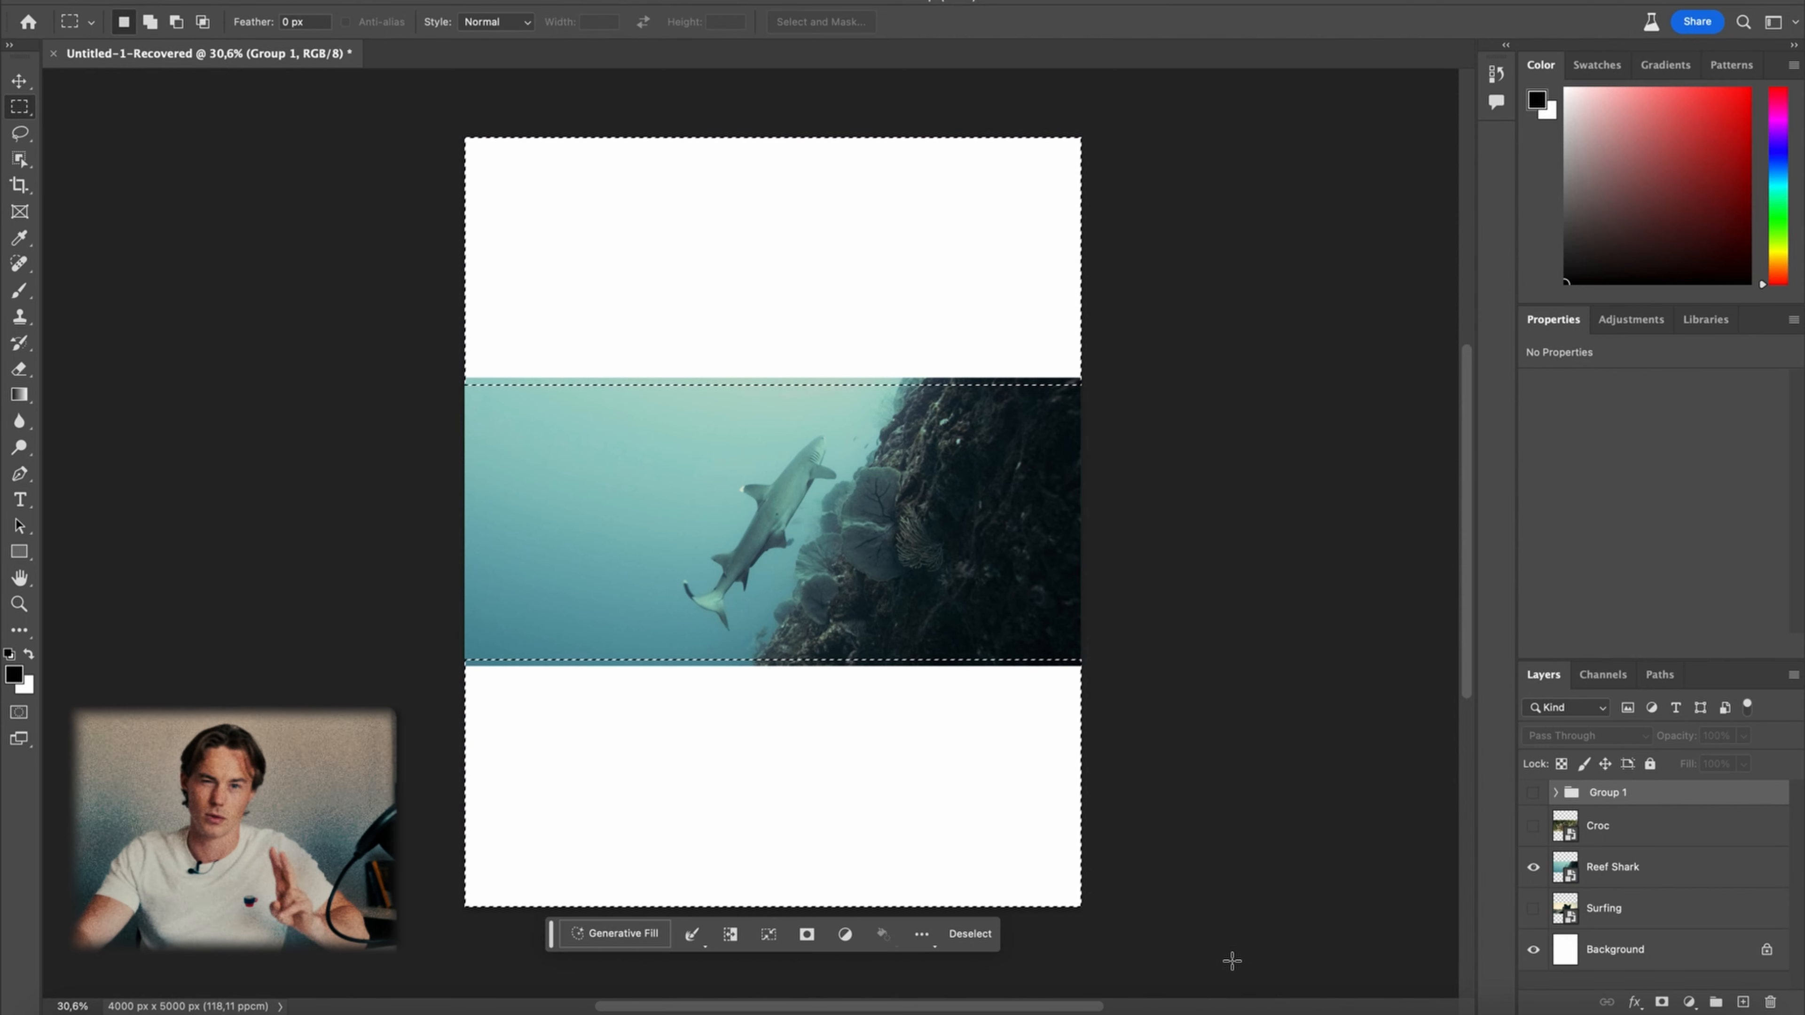
Agree to the generative AI terms, run Generative Fill with an empty prompt, and choose the second variation
{"action": "left_click", "coordinate": [626, 940]}
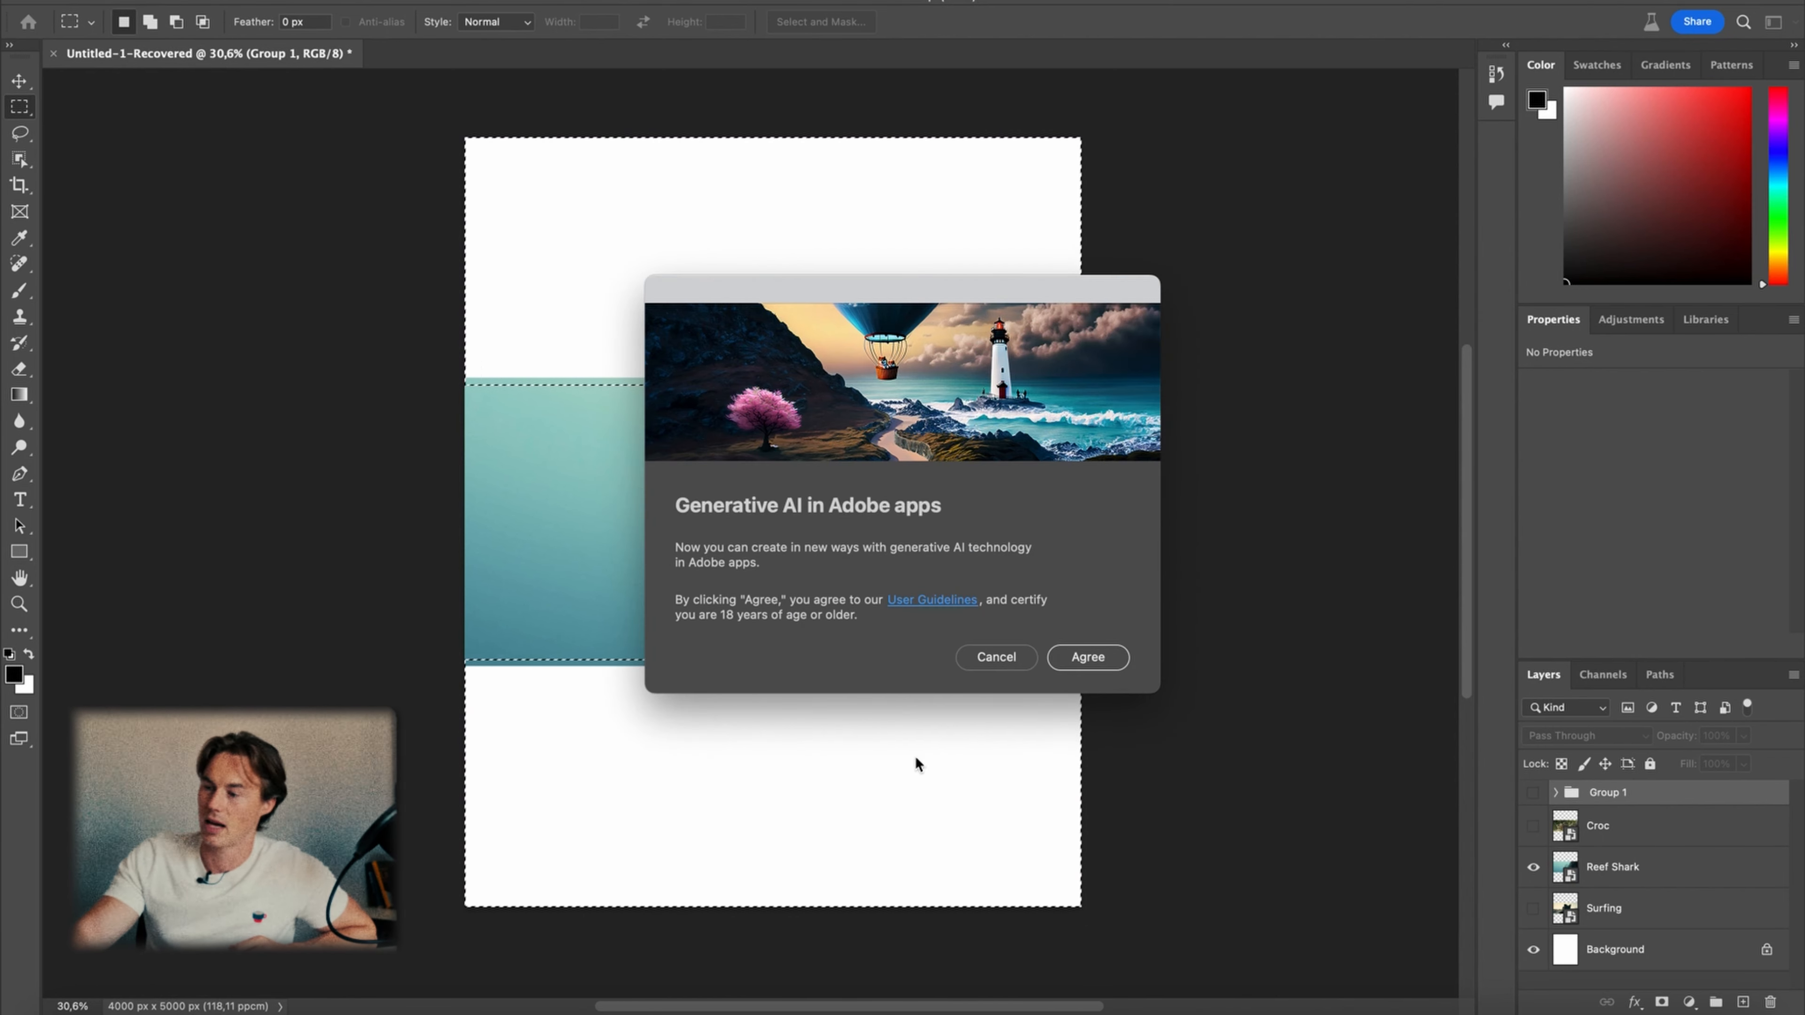
{"action": "left_click", "coordinate": [1075, 658]}
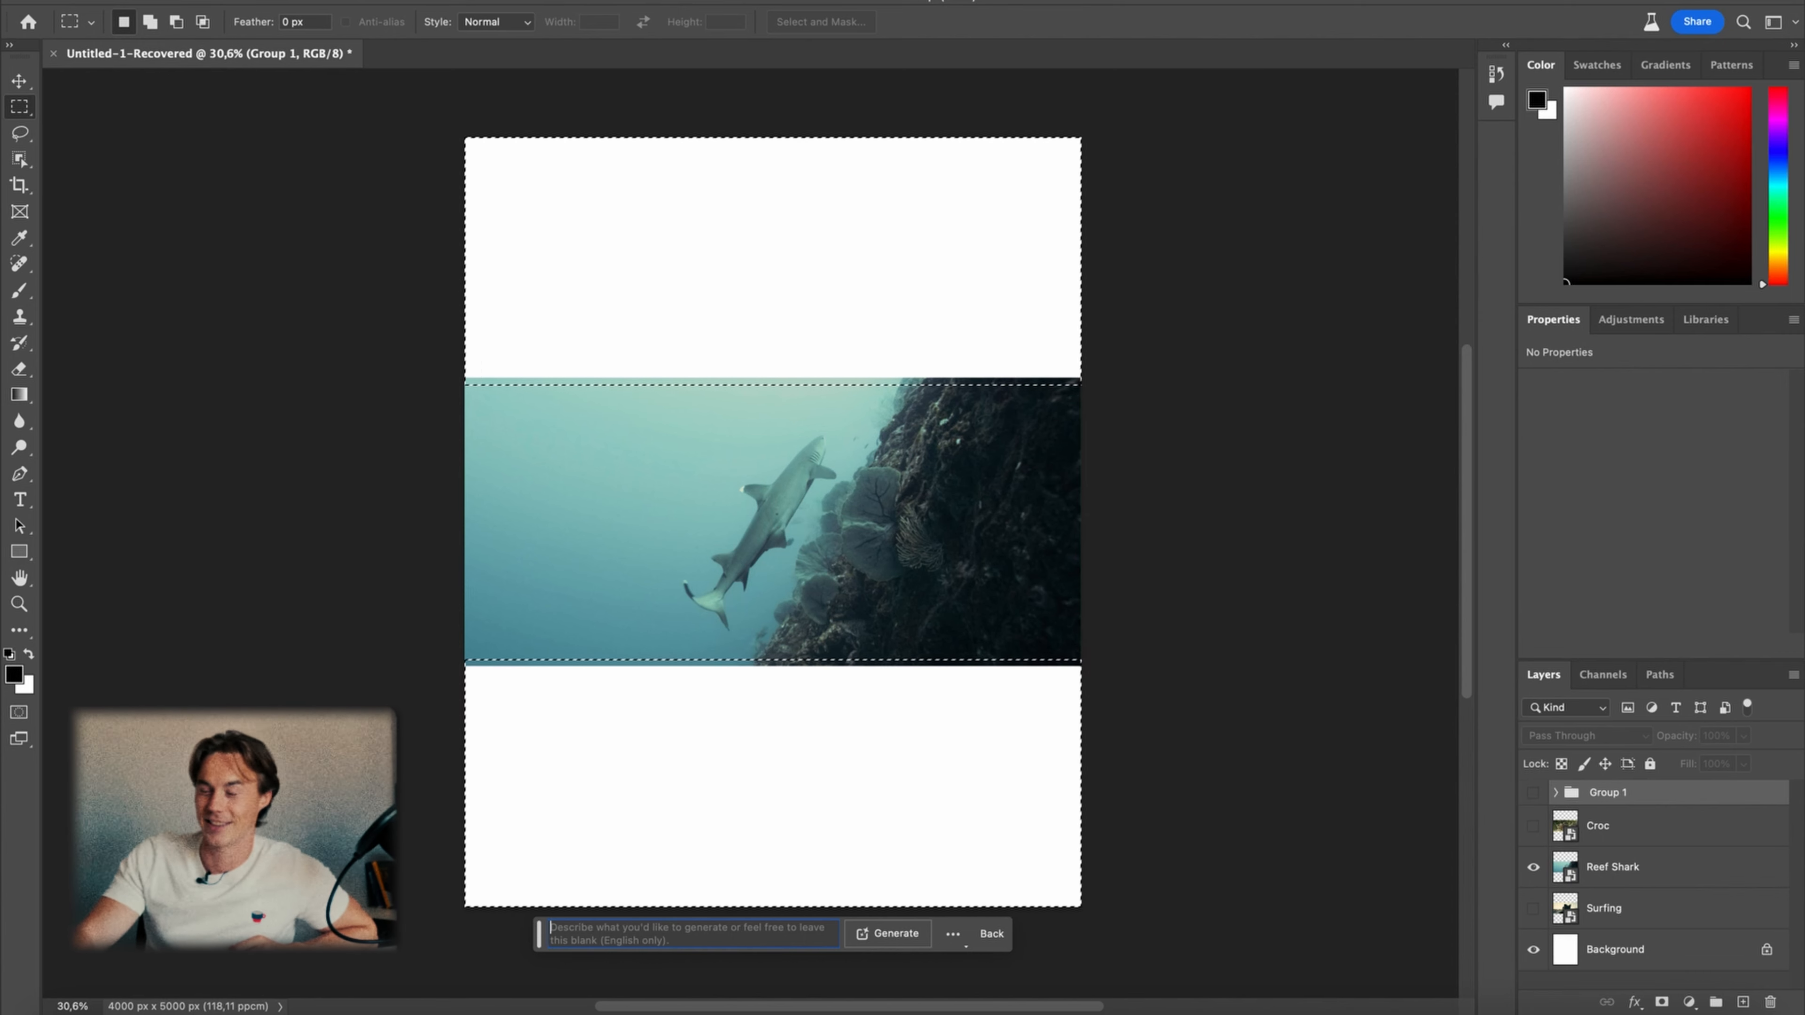
{"action": "key", "text": "Return"}
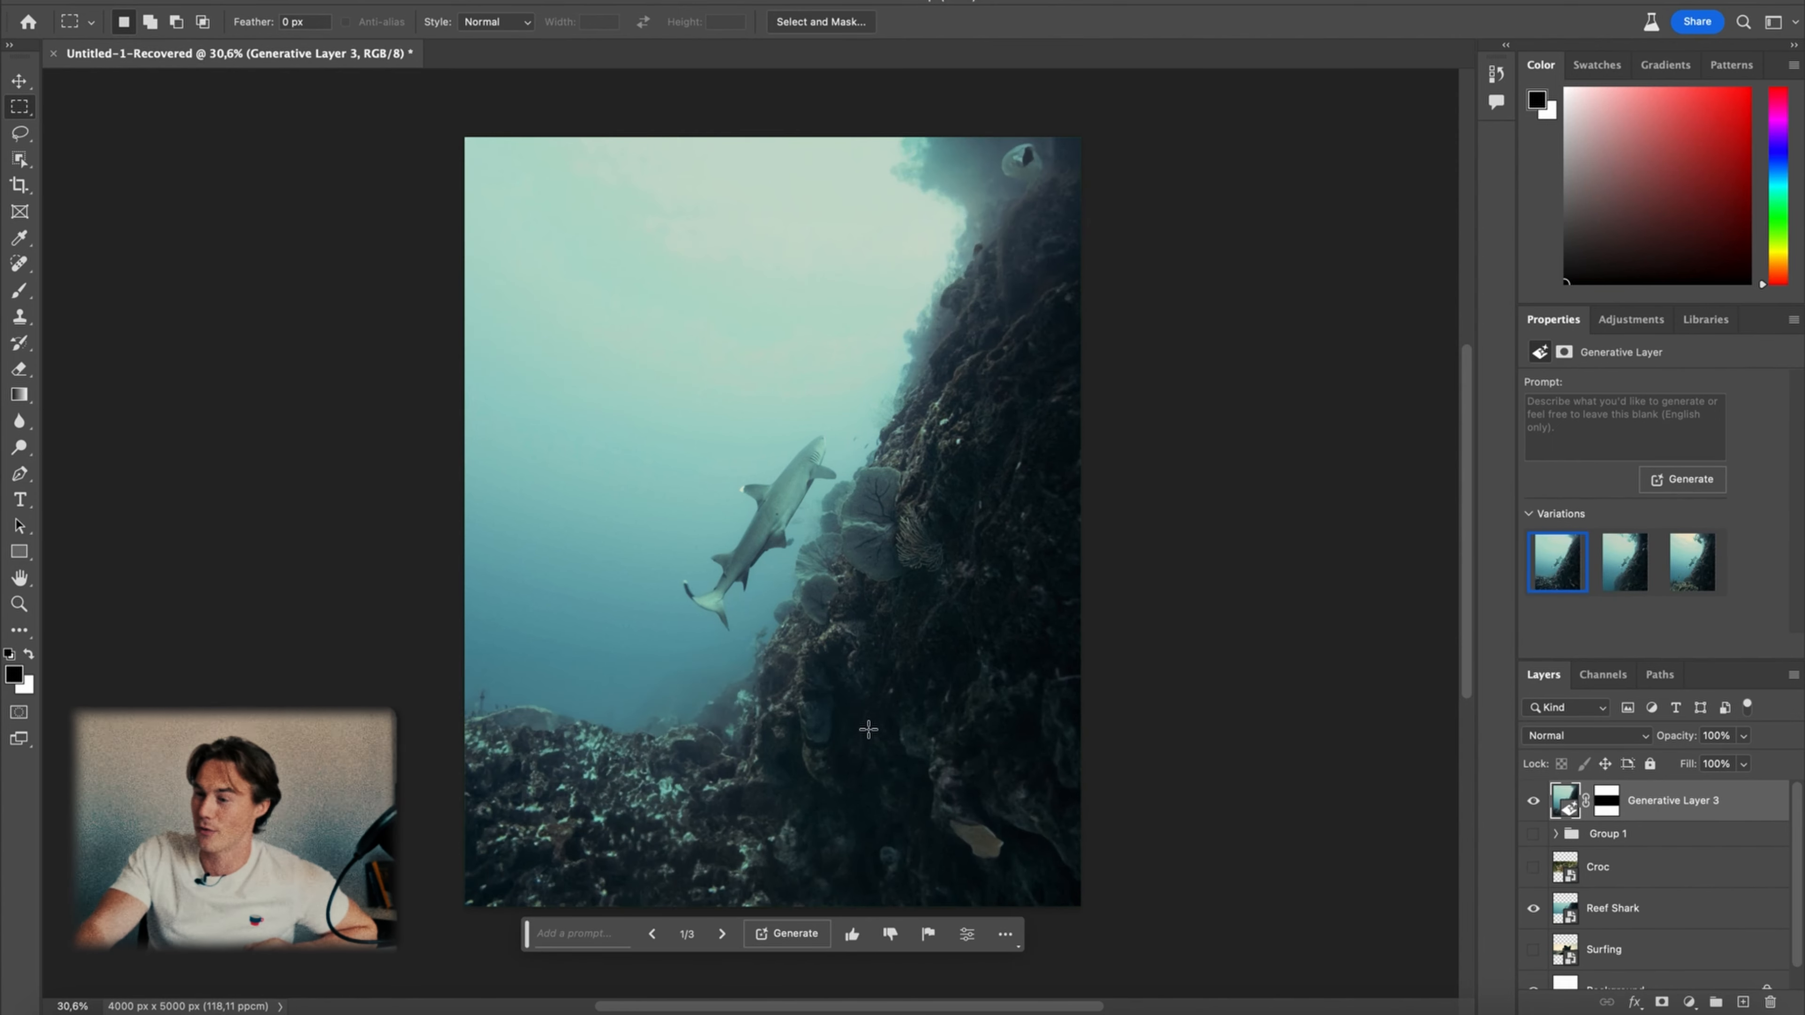
{"action": "left_click", "coordinate": [1612, 573]}
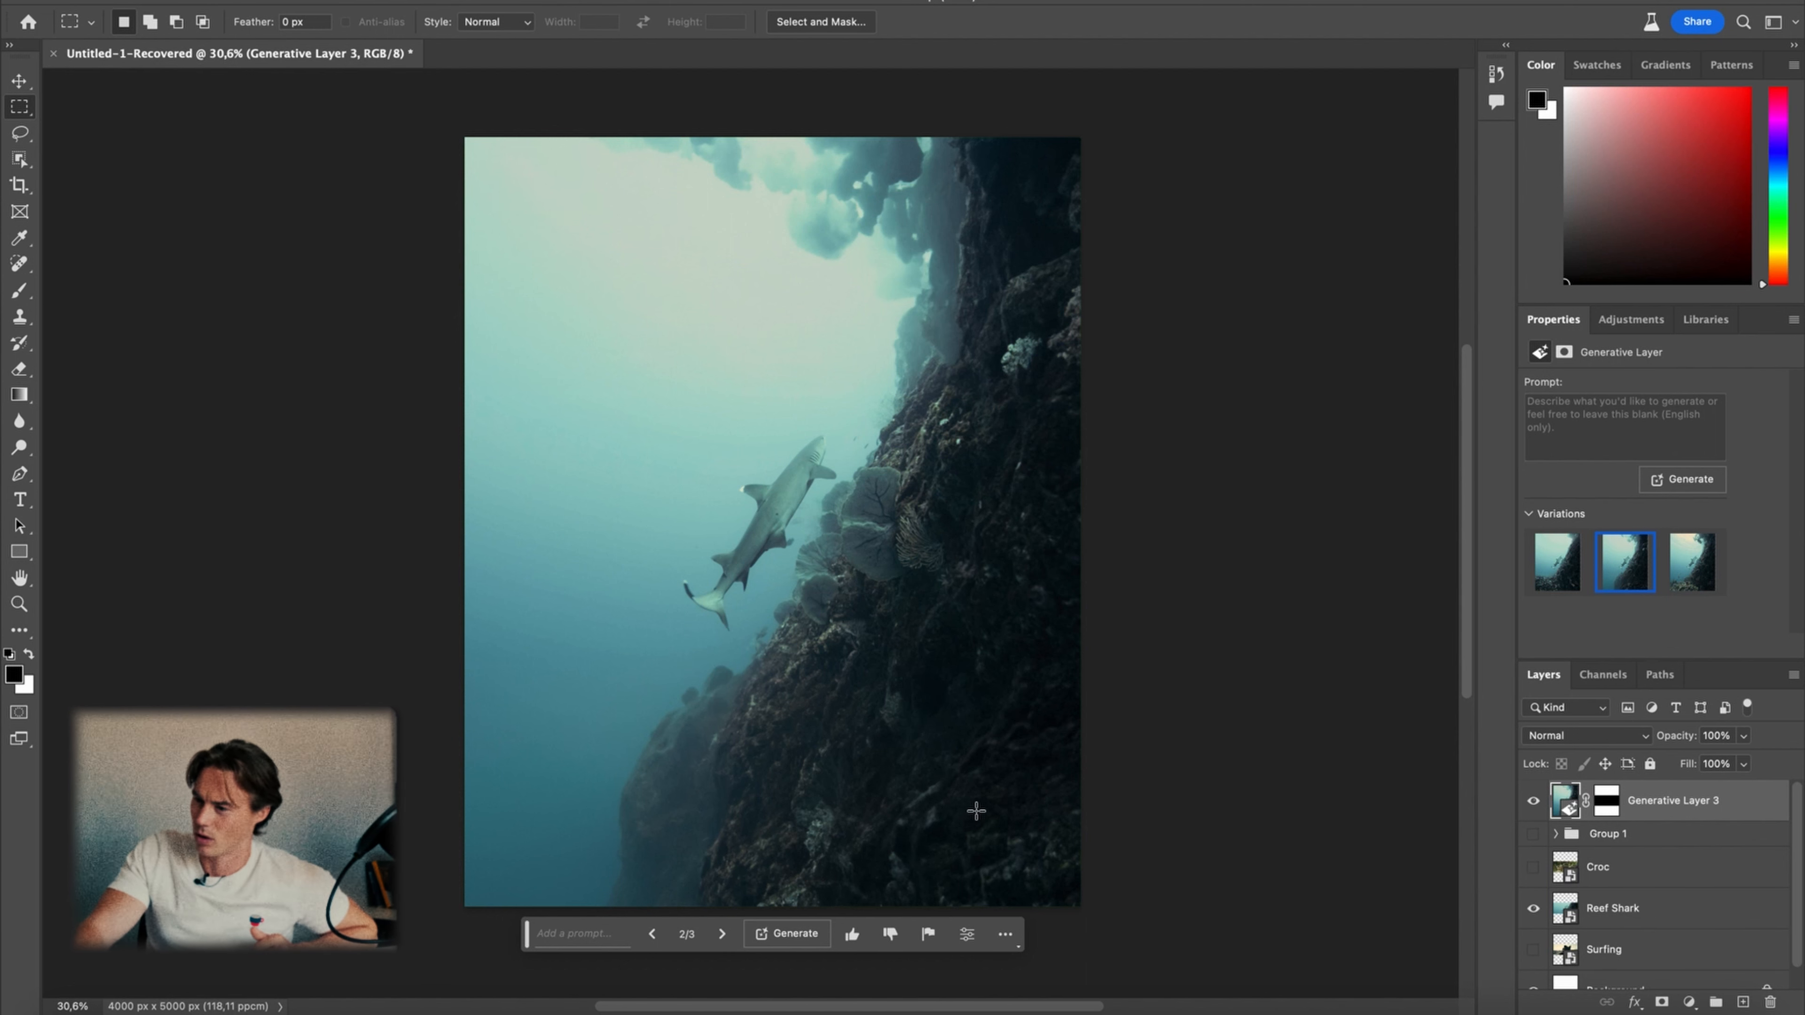
Compare the third and first fill variations of the reef shark image, returning to the second
{"action": "left_click", "coordinate": [1691, 566]}
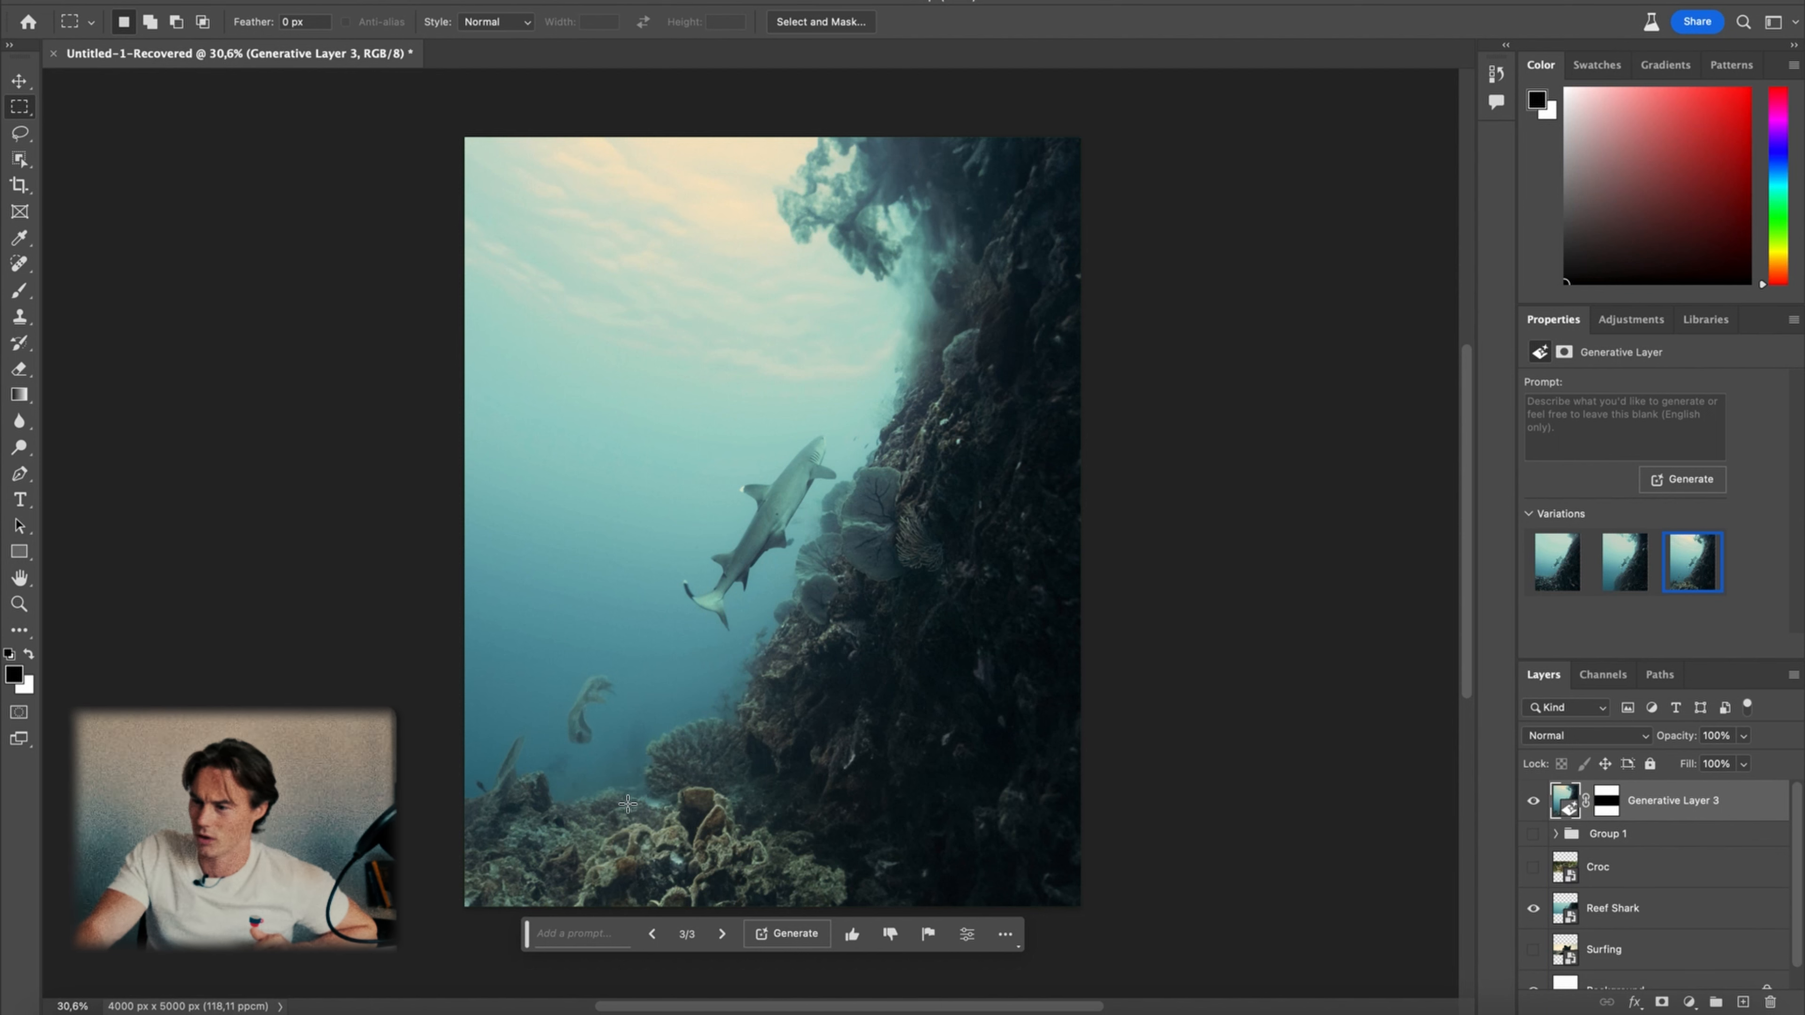
{"action": "left_click", "coordinate": [1542, 572]}
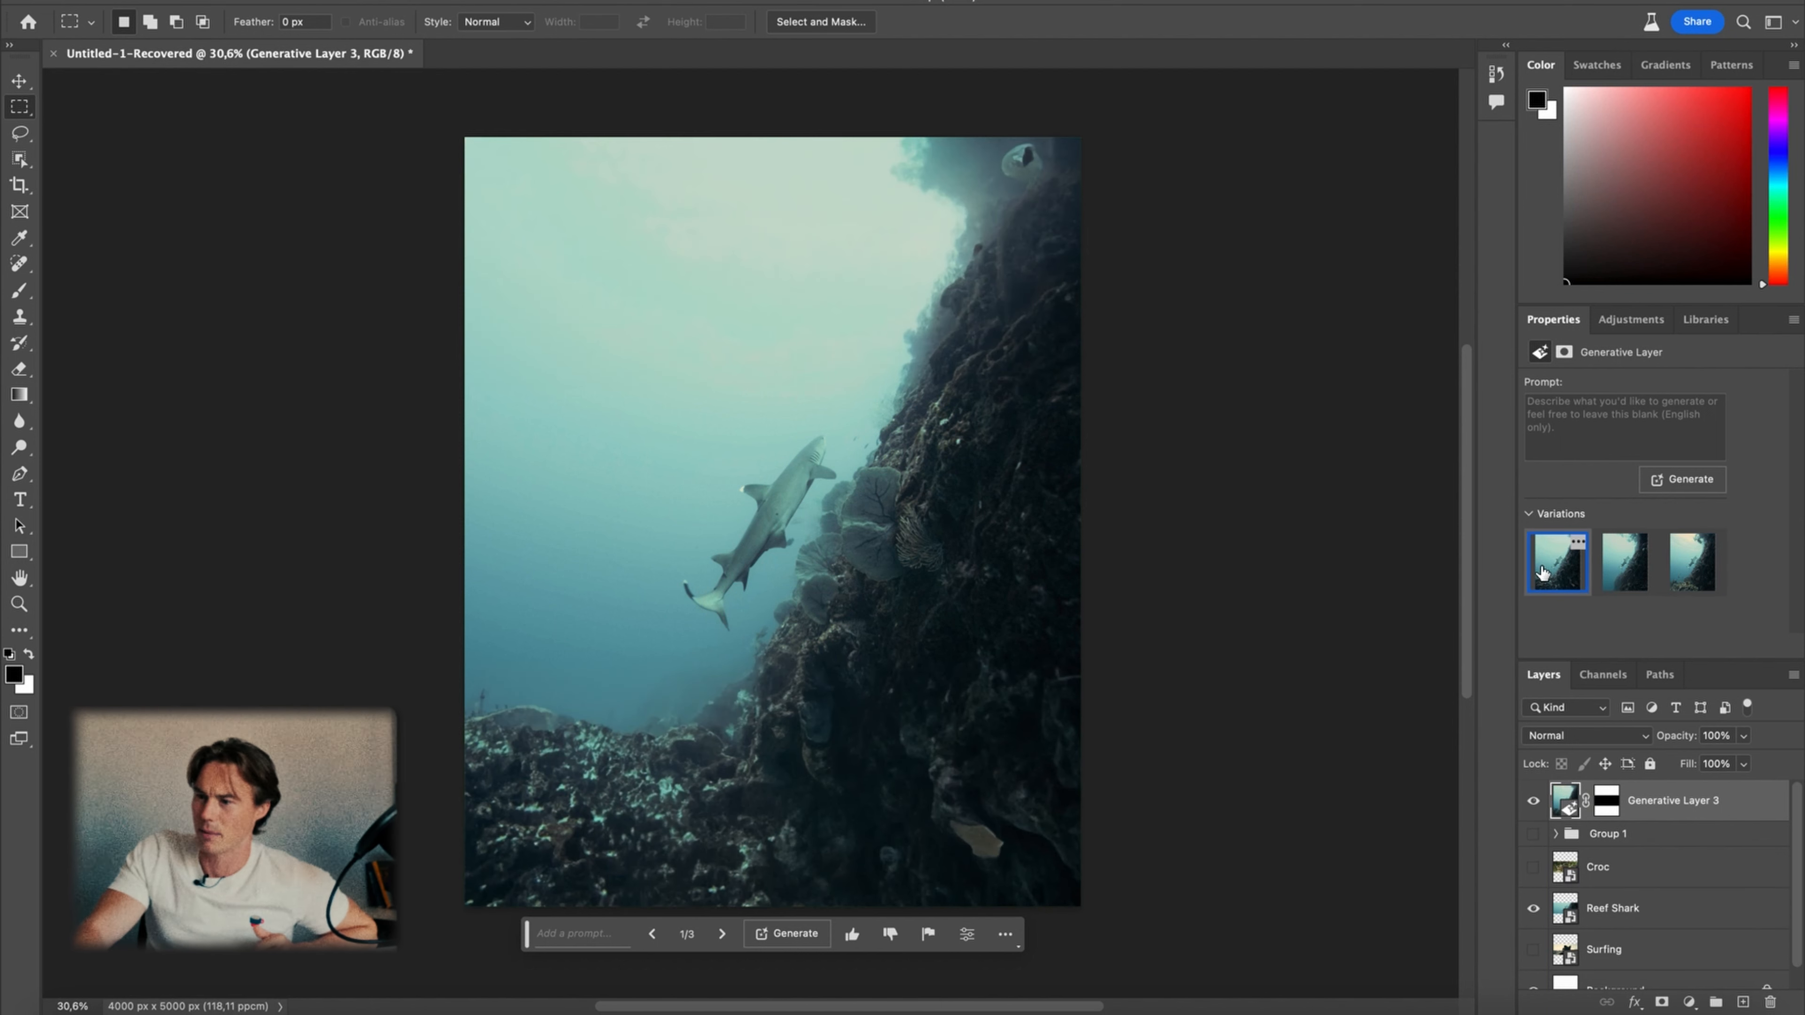
{"action": "left_click", "coordinate": [1619, 576]}
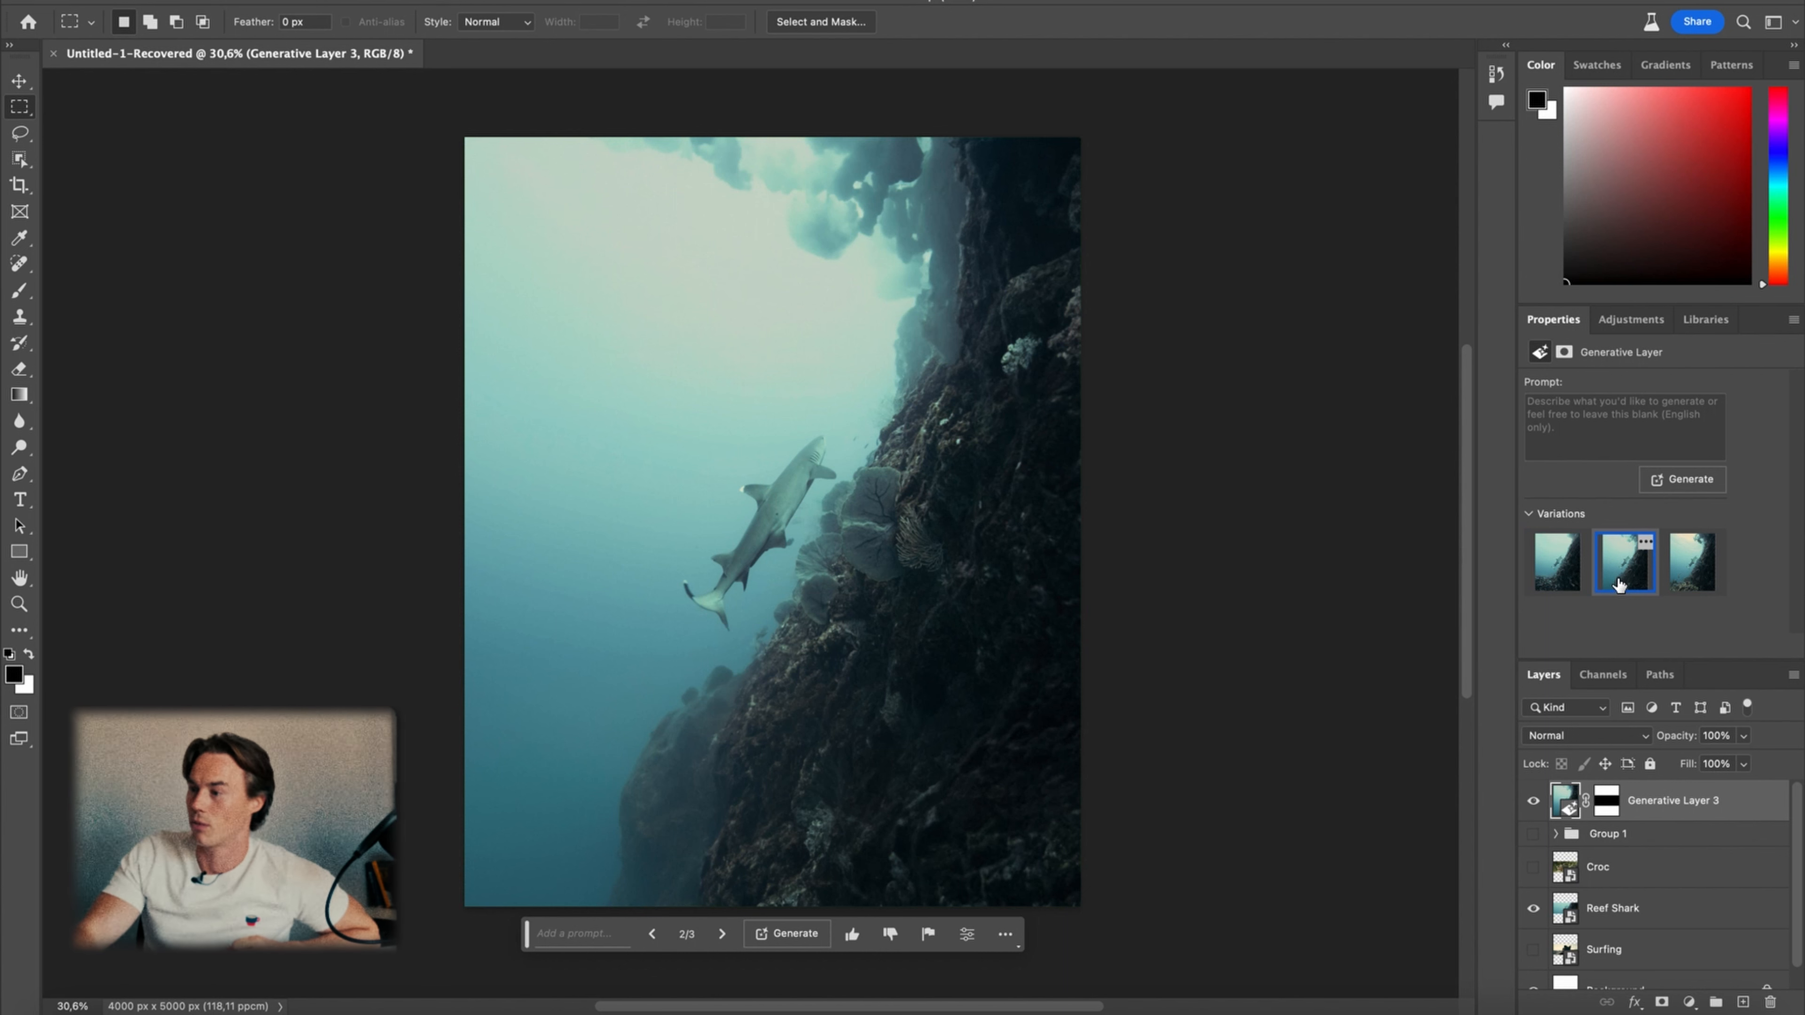
Generate another set of reef shark variations with an empty prompt, compare them, and choose the third
{"action": "left_click", "coordinate": [1701, 480]}
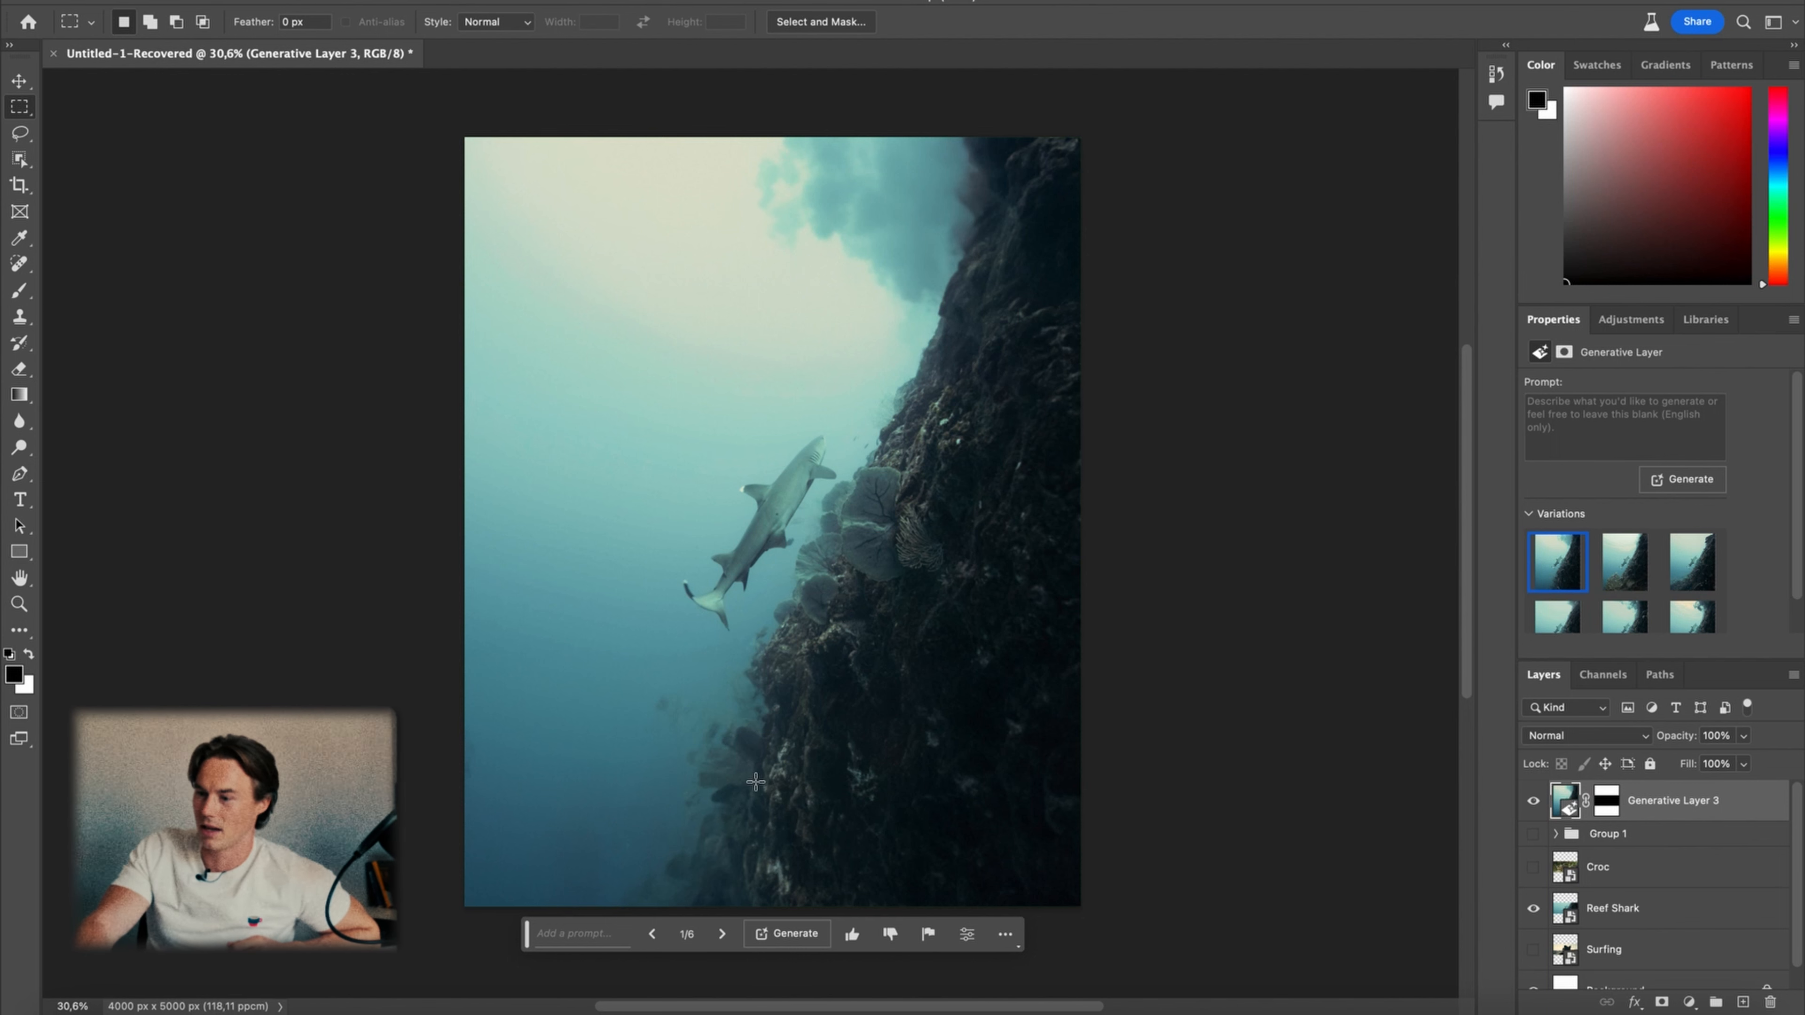
{"action": "left_click", "coordinate": [1610, 576]}
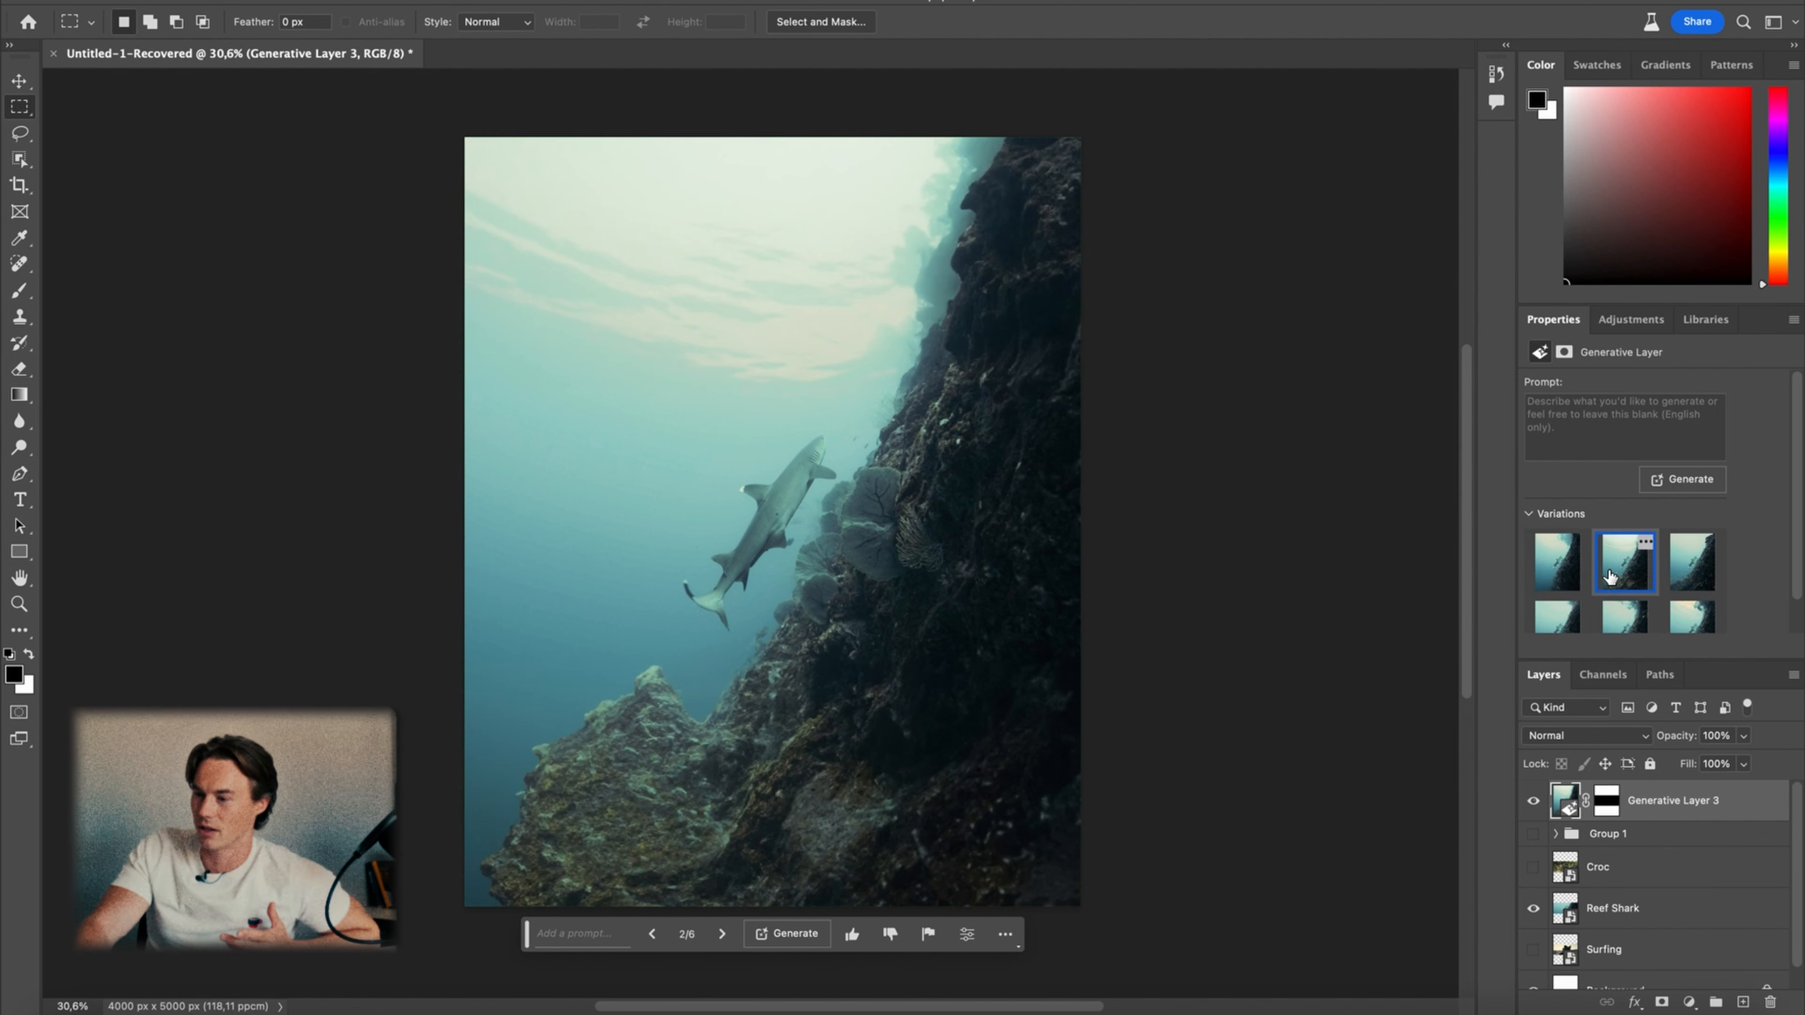
{"action": "left_click", "coordinate": [1678, 572]}
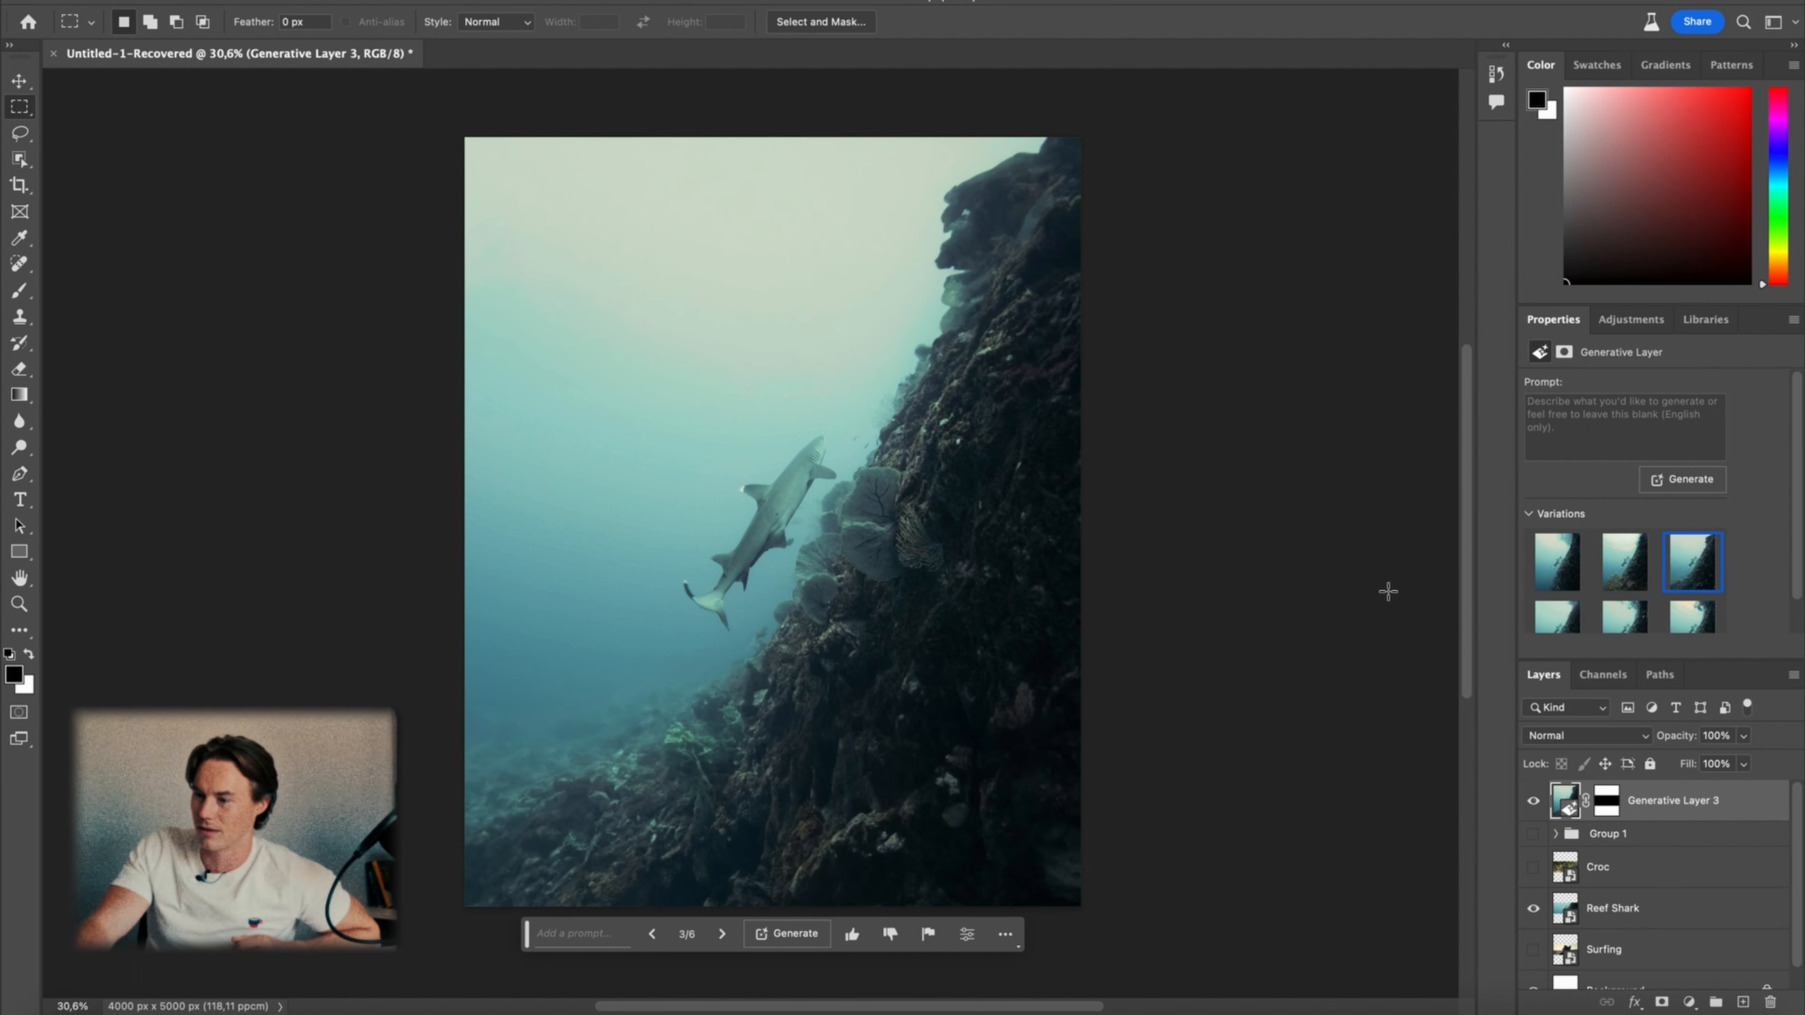
{"action": "scroll", "coordinate": [1634, 579], "scroll_direction": "down", "scroll_amount": 1}
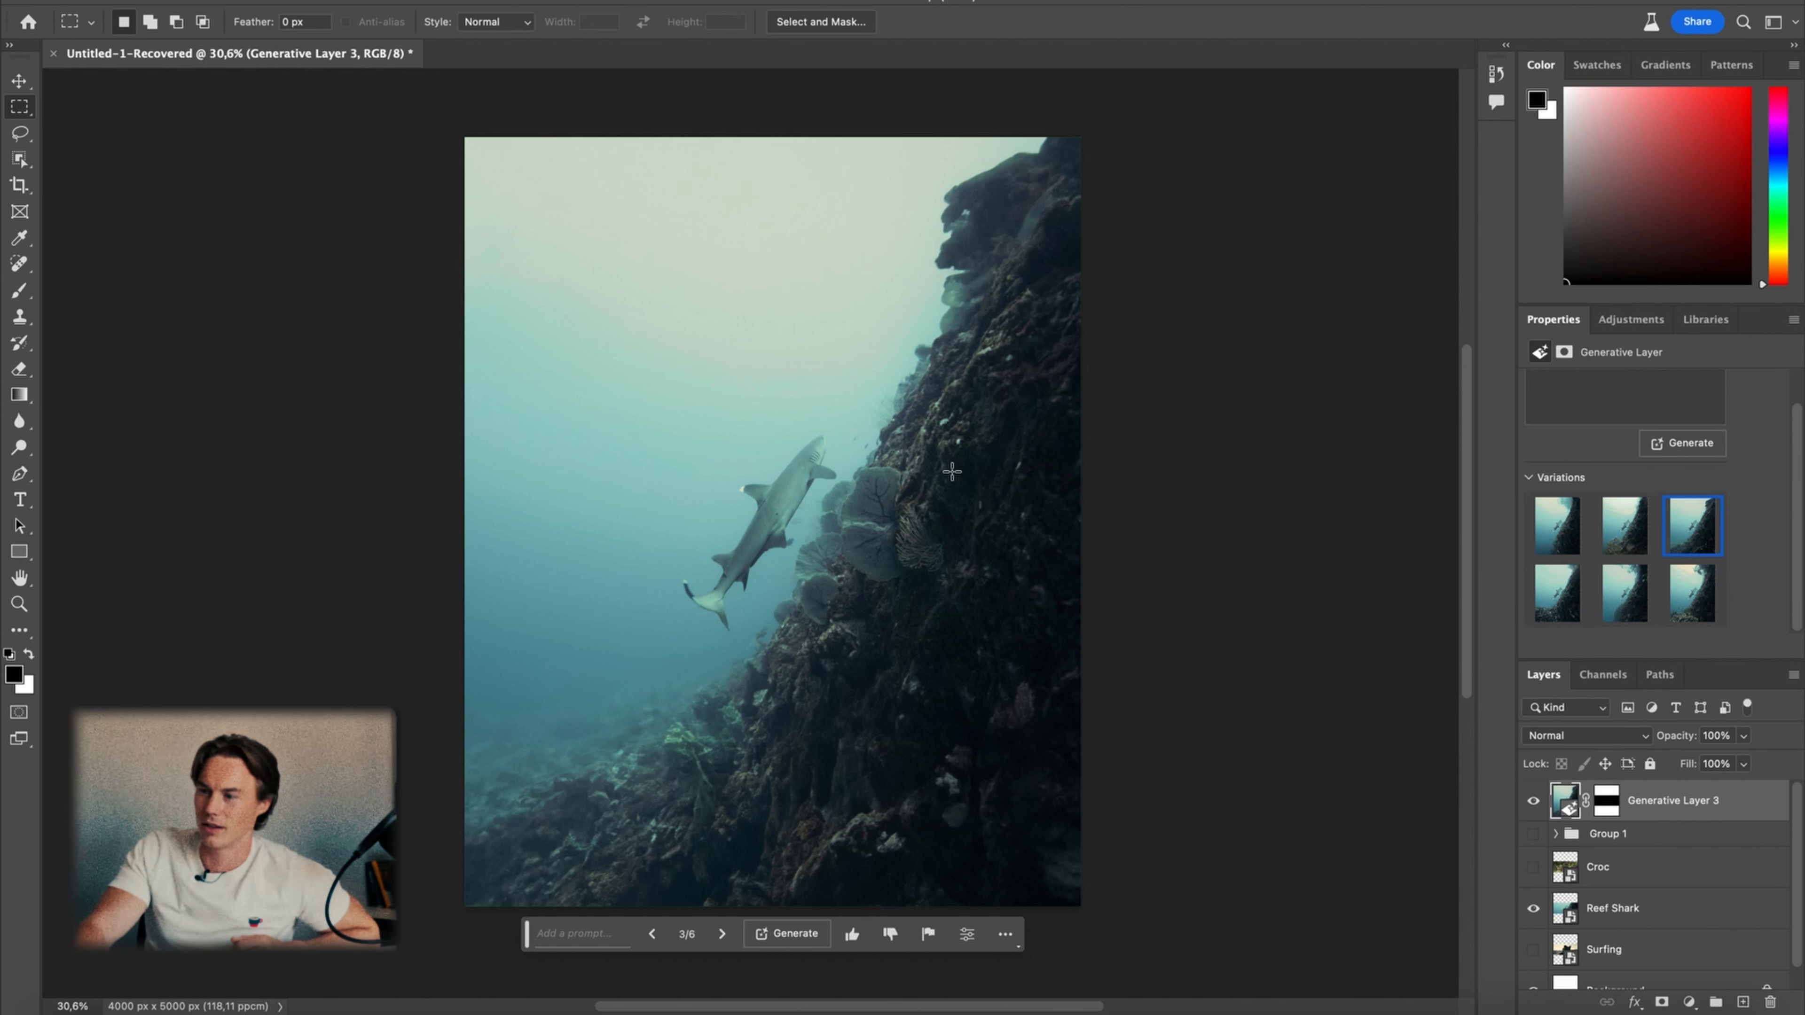
{"action": "scroll", "coordinate": [875, 471], "scroll_direction": "down", "scroll_amount": 1}
{"action": "scroll", "coordinate": [874, 470], "scroll_direction": "up", "scroll_amount": 2}
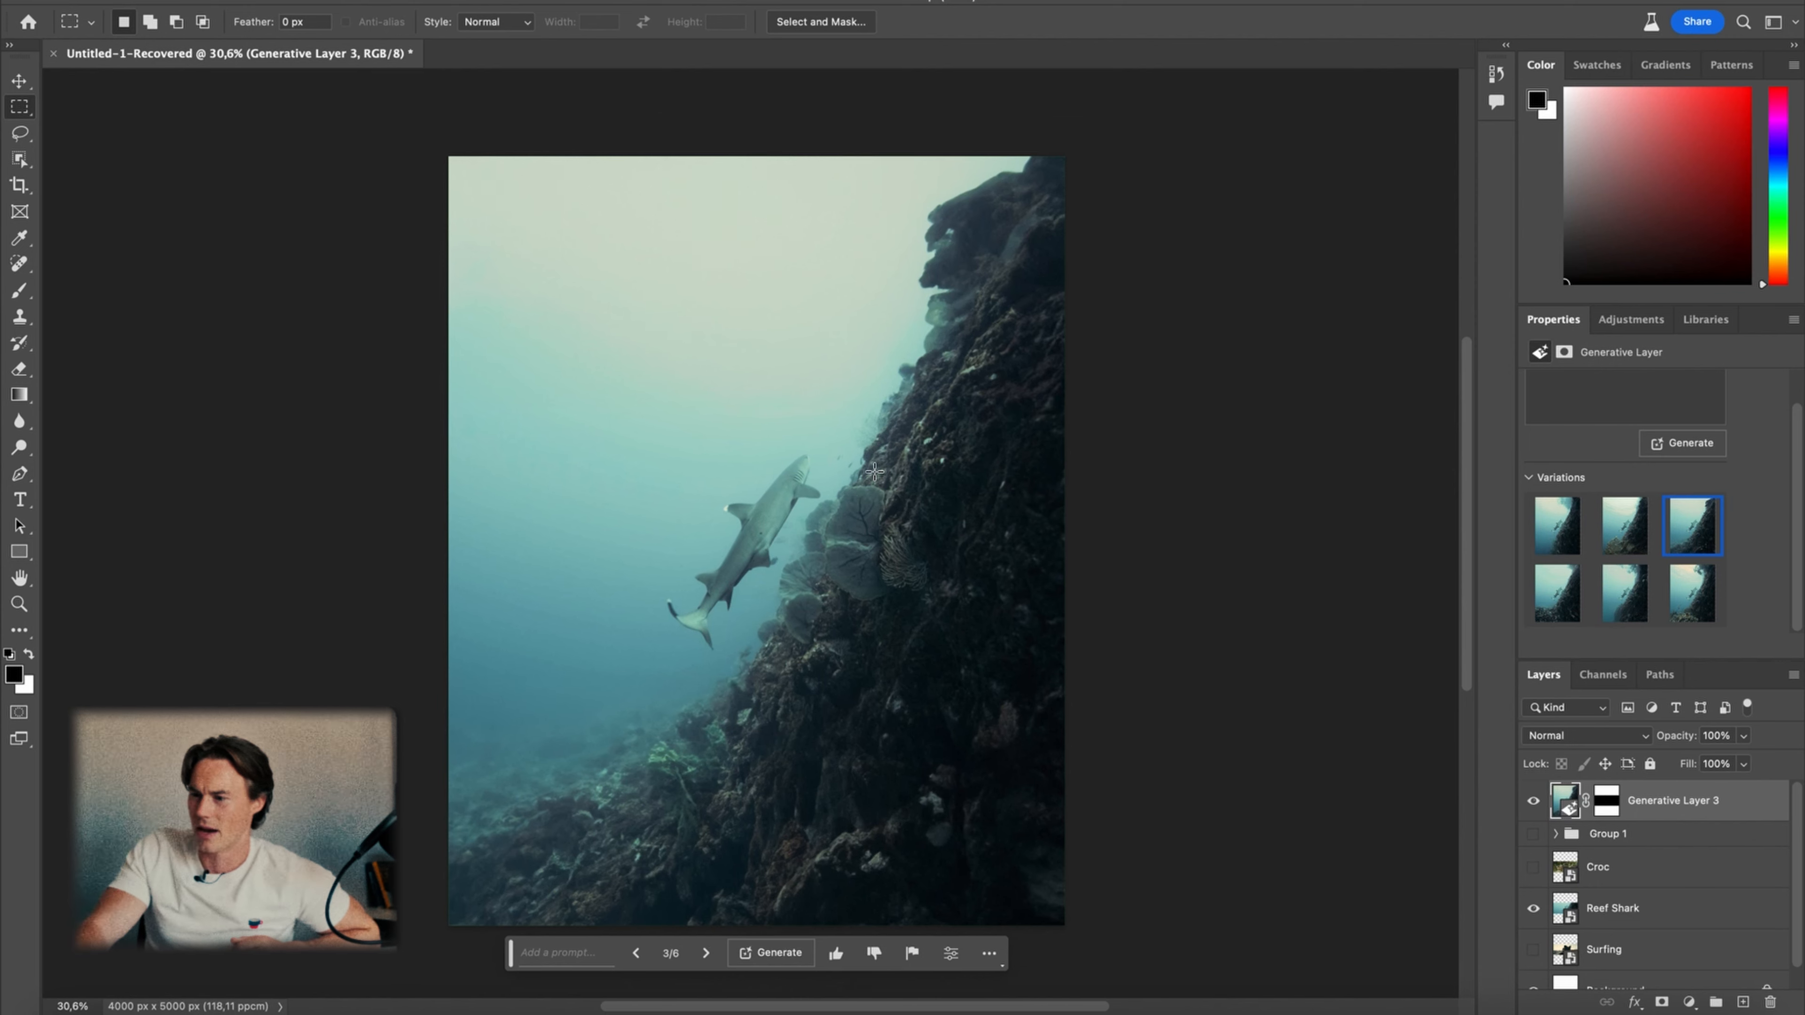
{"action": "left_click", "coordinate": [836, 964]}
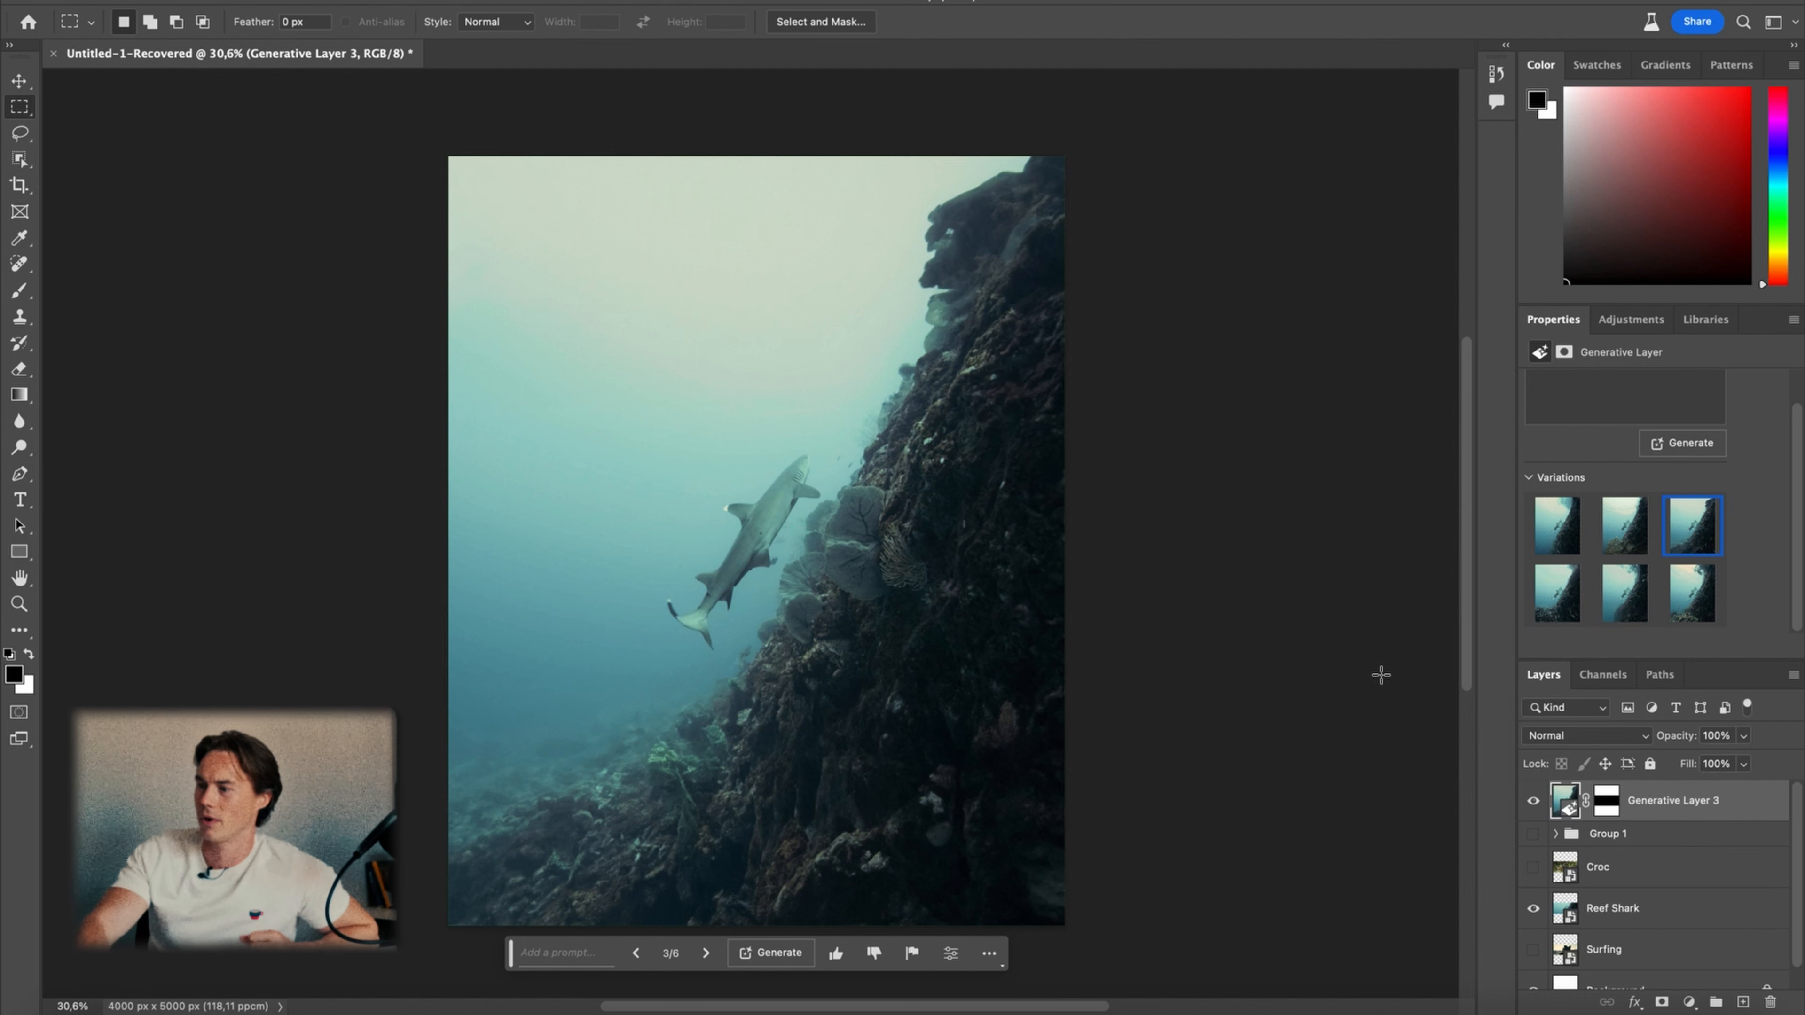
Compare the reef shark image with and without Generative Layer 3, leaving that layer hidden
{"action": "left_click", "coordinate": [1534, 801]}
{"action": "left_click", "coordinate": [1534, 801]}
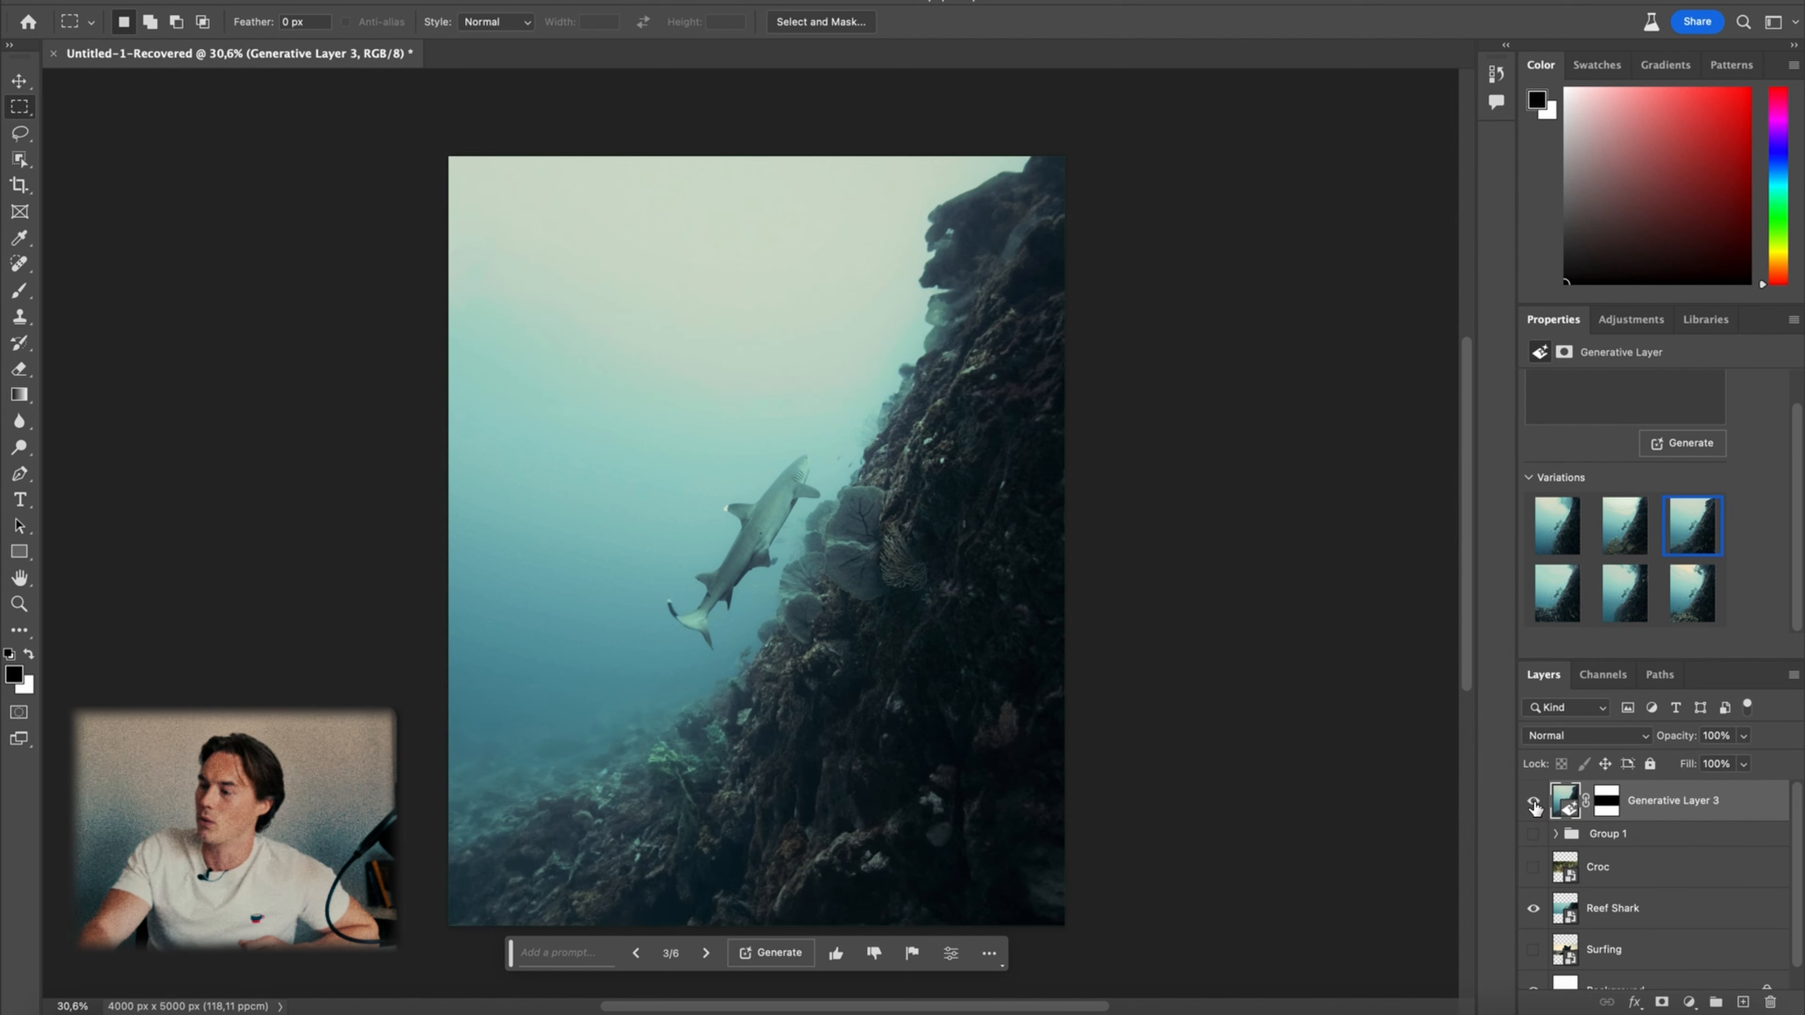
{"action": "left_click", "coordinate": [1534, 801]}
{"action": "left_click", "coordinate": [1534, 802]}
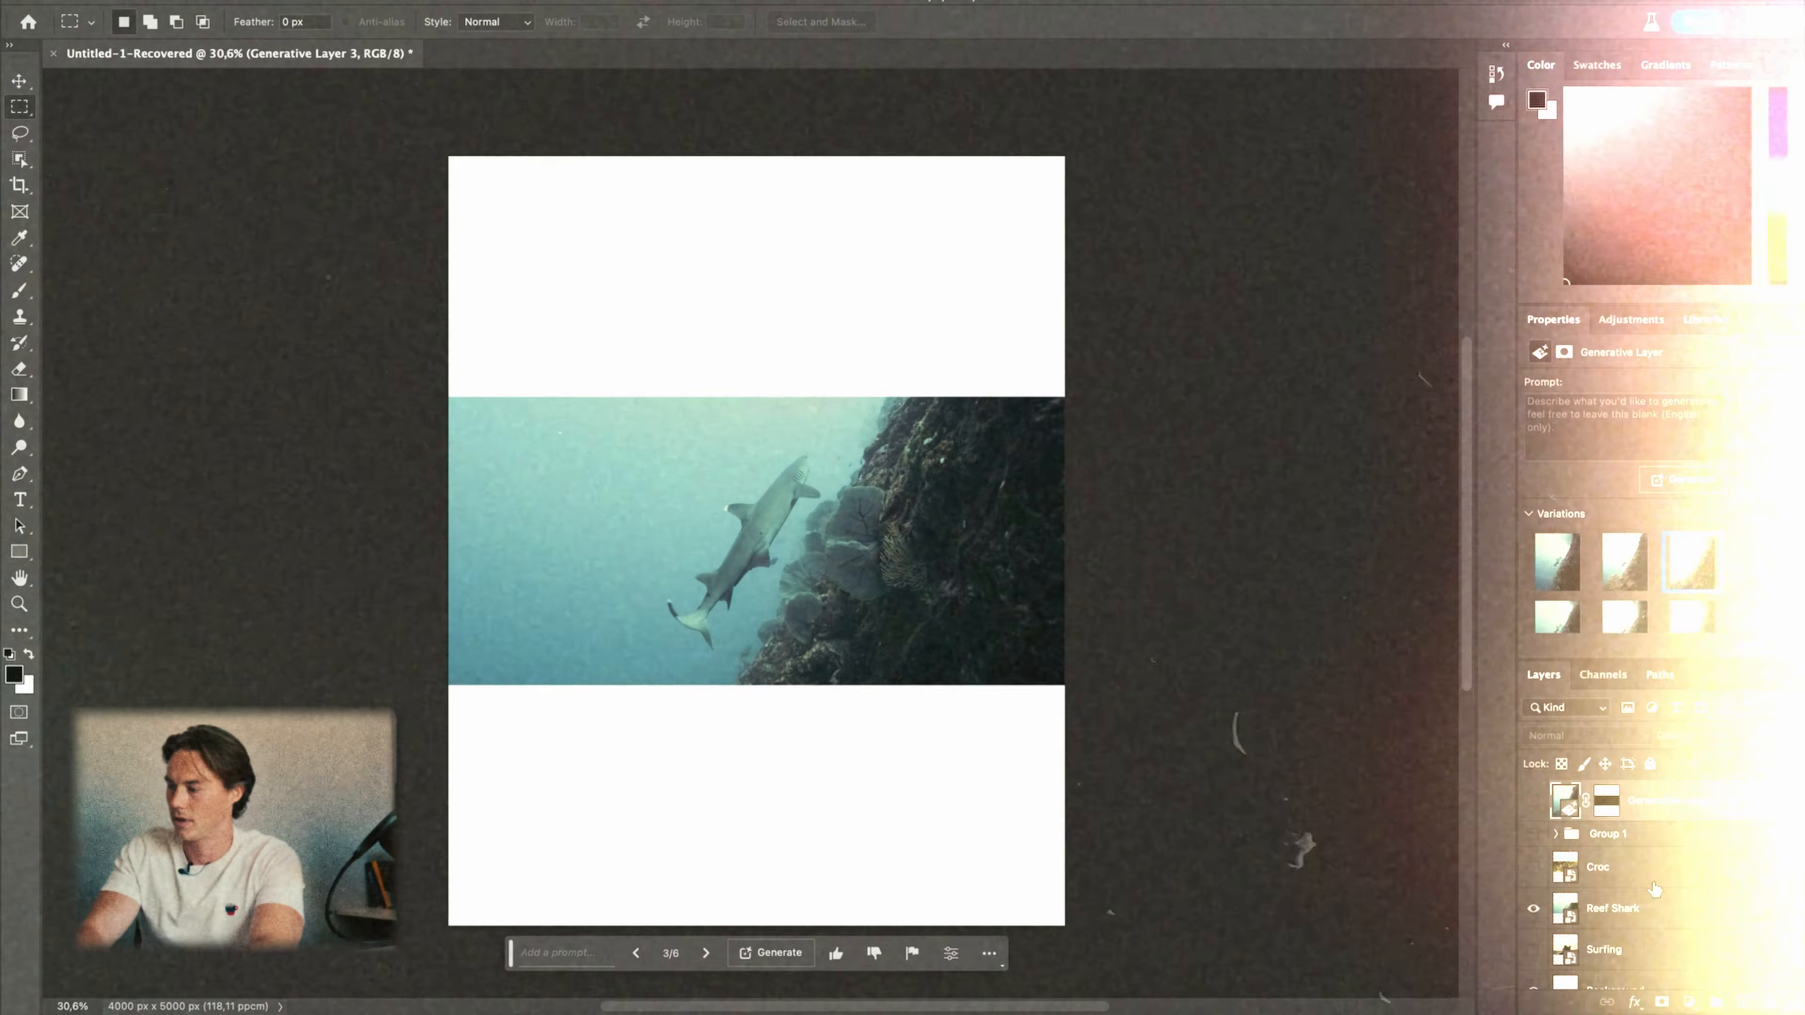
Group Generative Layer 3 with the Reef Shark layer and hide the new group
{"action": "left_click", "coordinate": [1634, 909]}
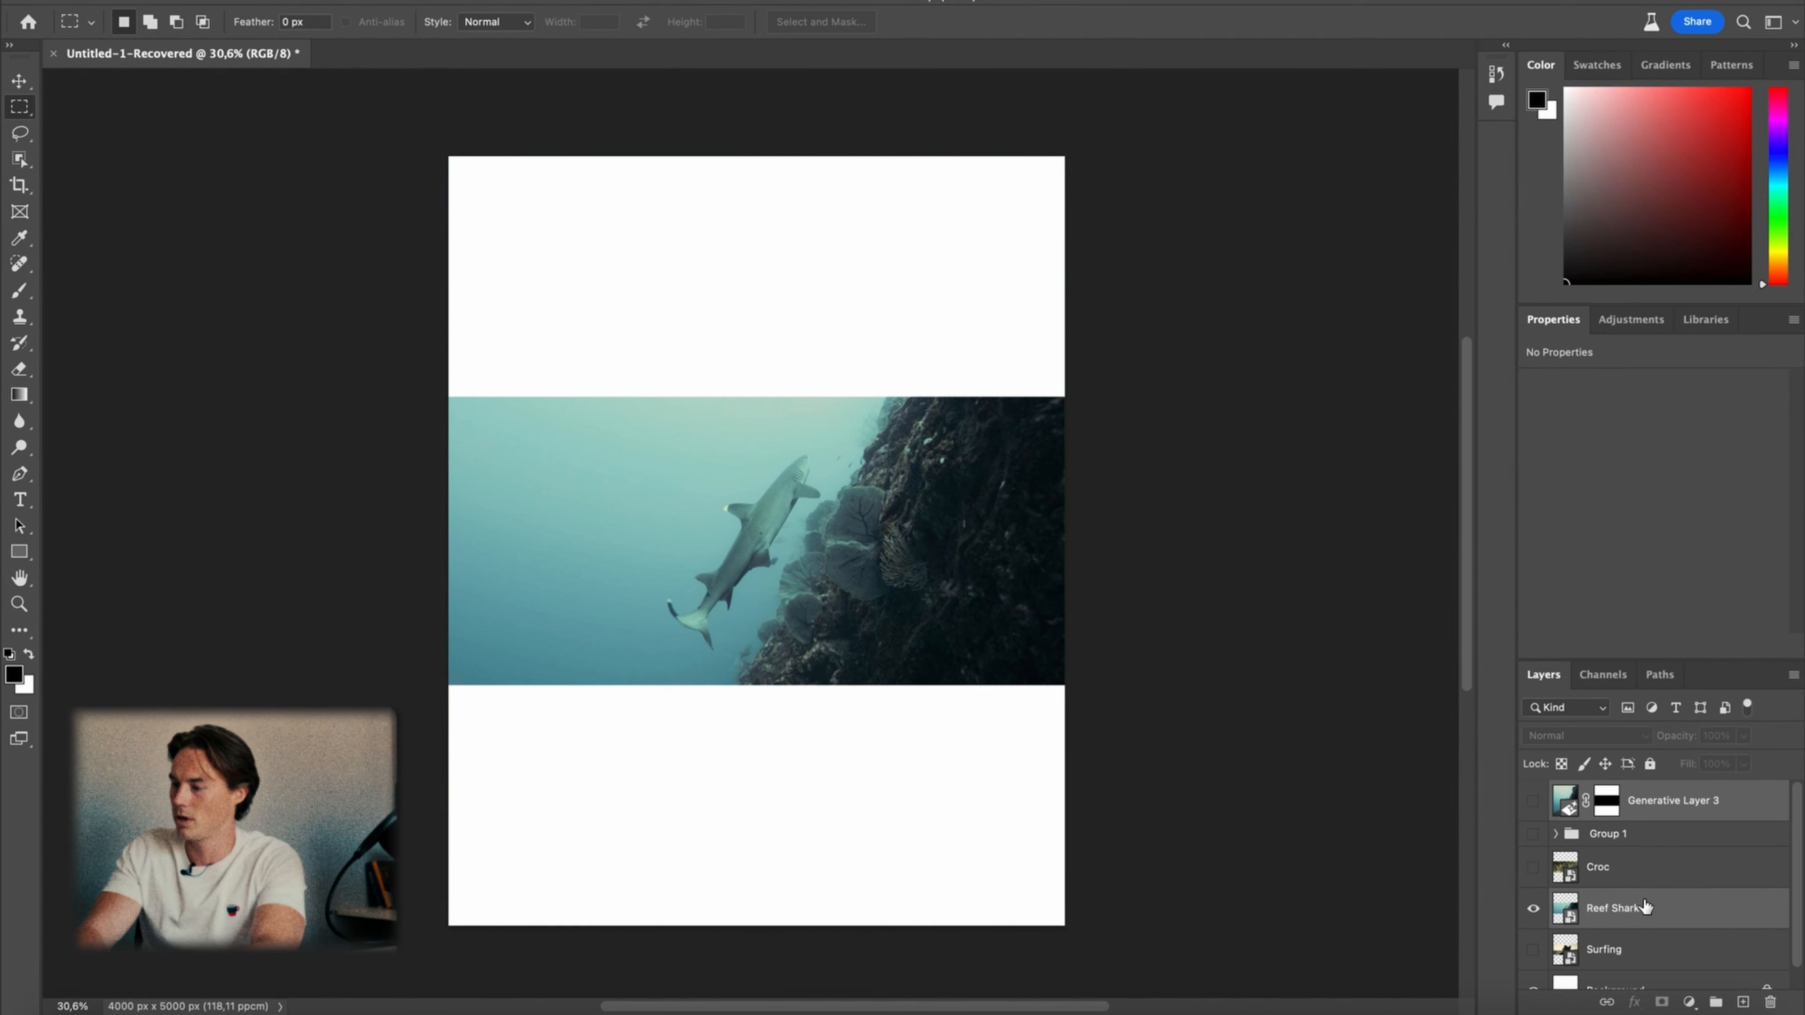
{"action": "key", "text": "super+g"}
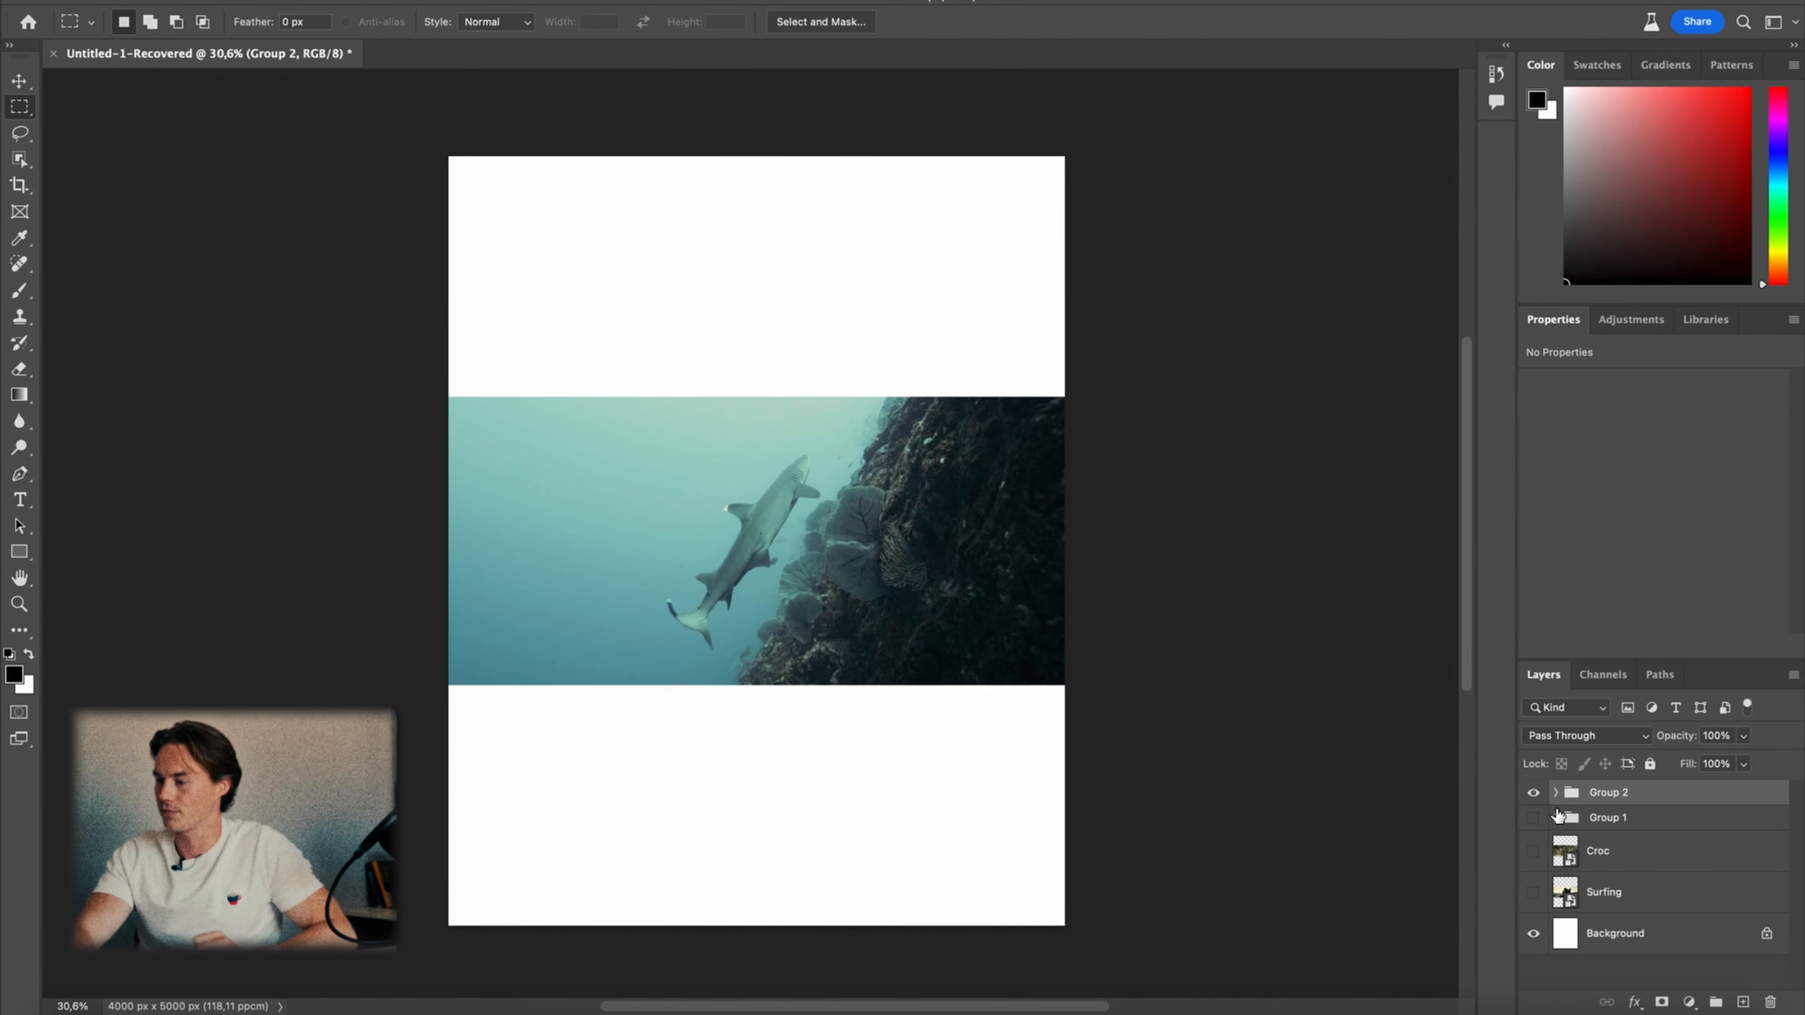
{"action": "left_click", "coordinate": [1534, 793]}
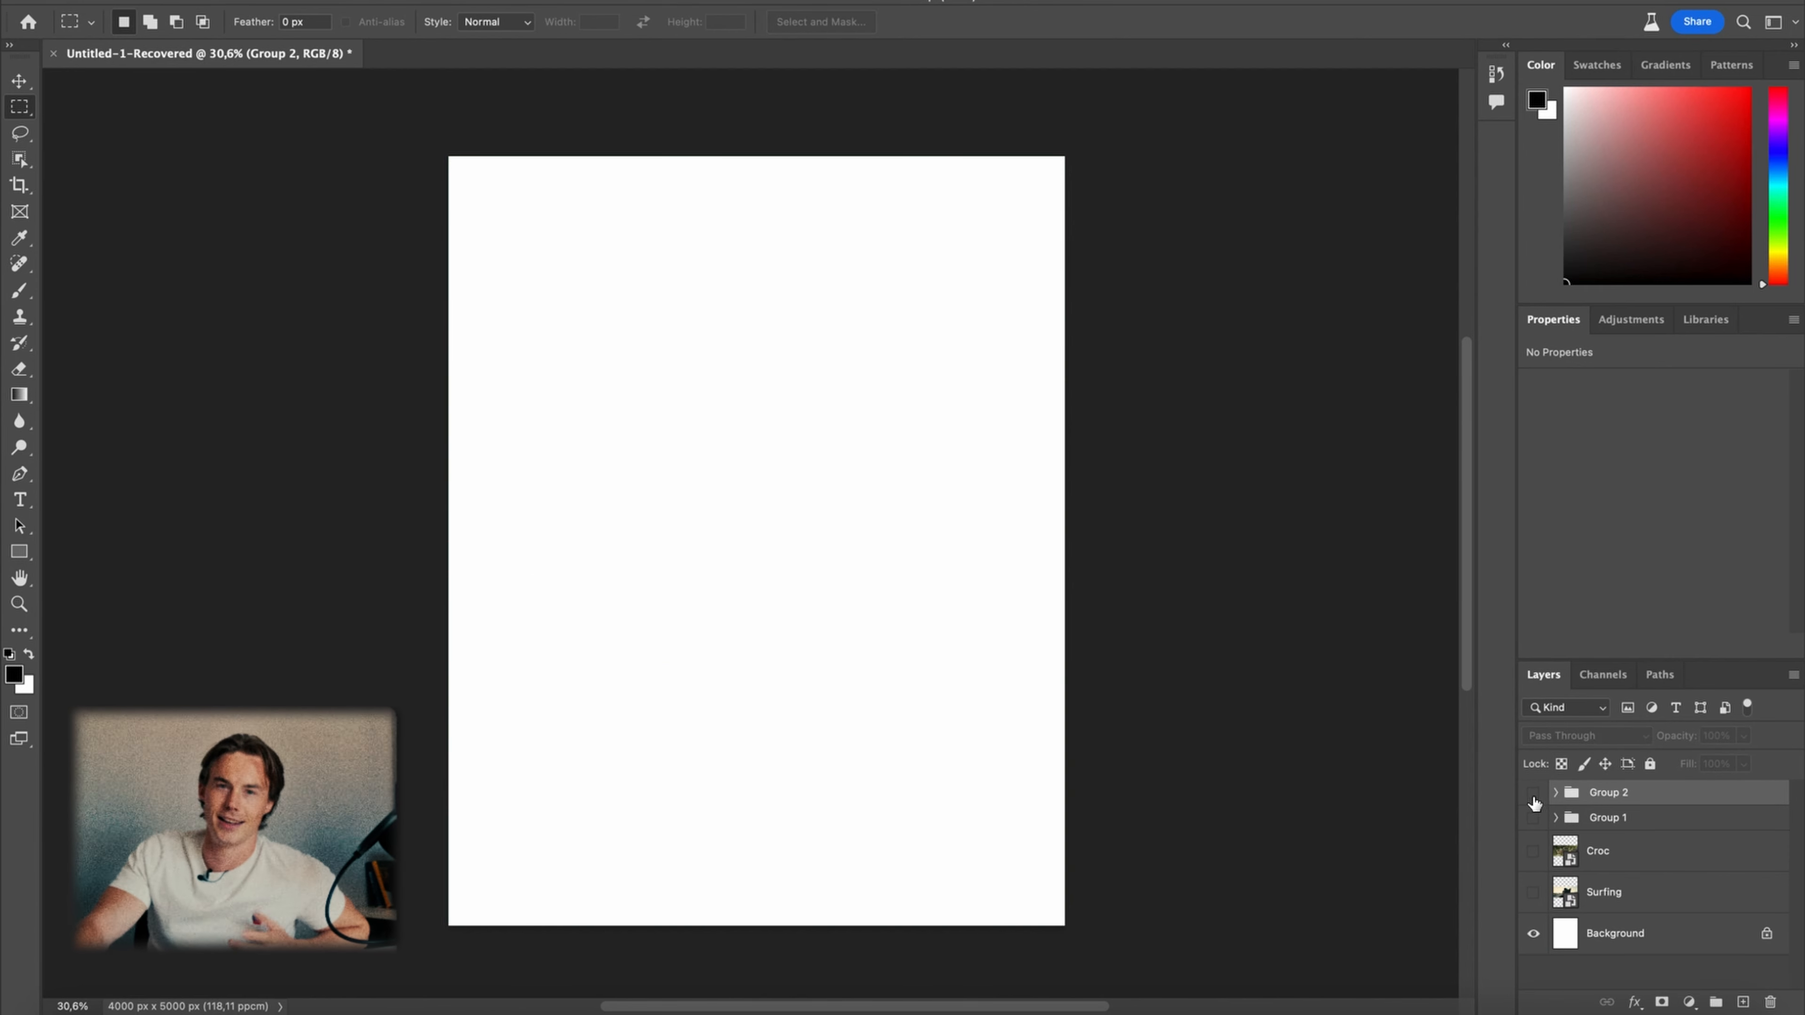
Show the Surfing layer and select the blank canvas areas above and below the photo, slightly overlapping its edges
{"action": "left_click", "coordinate": [1534, 892]}
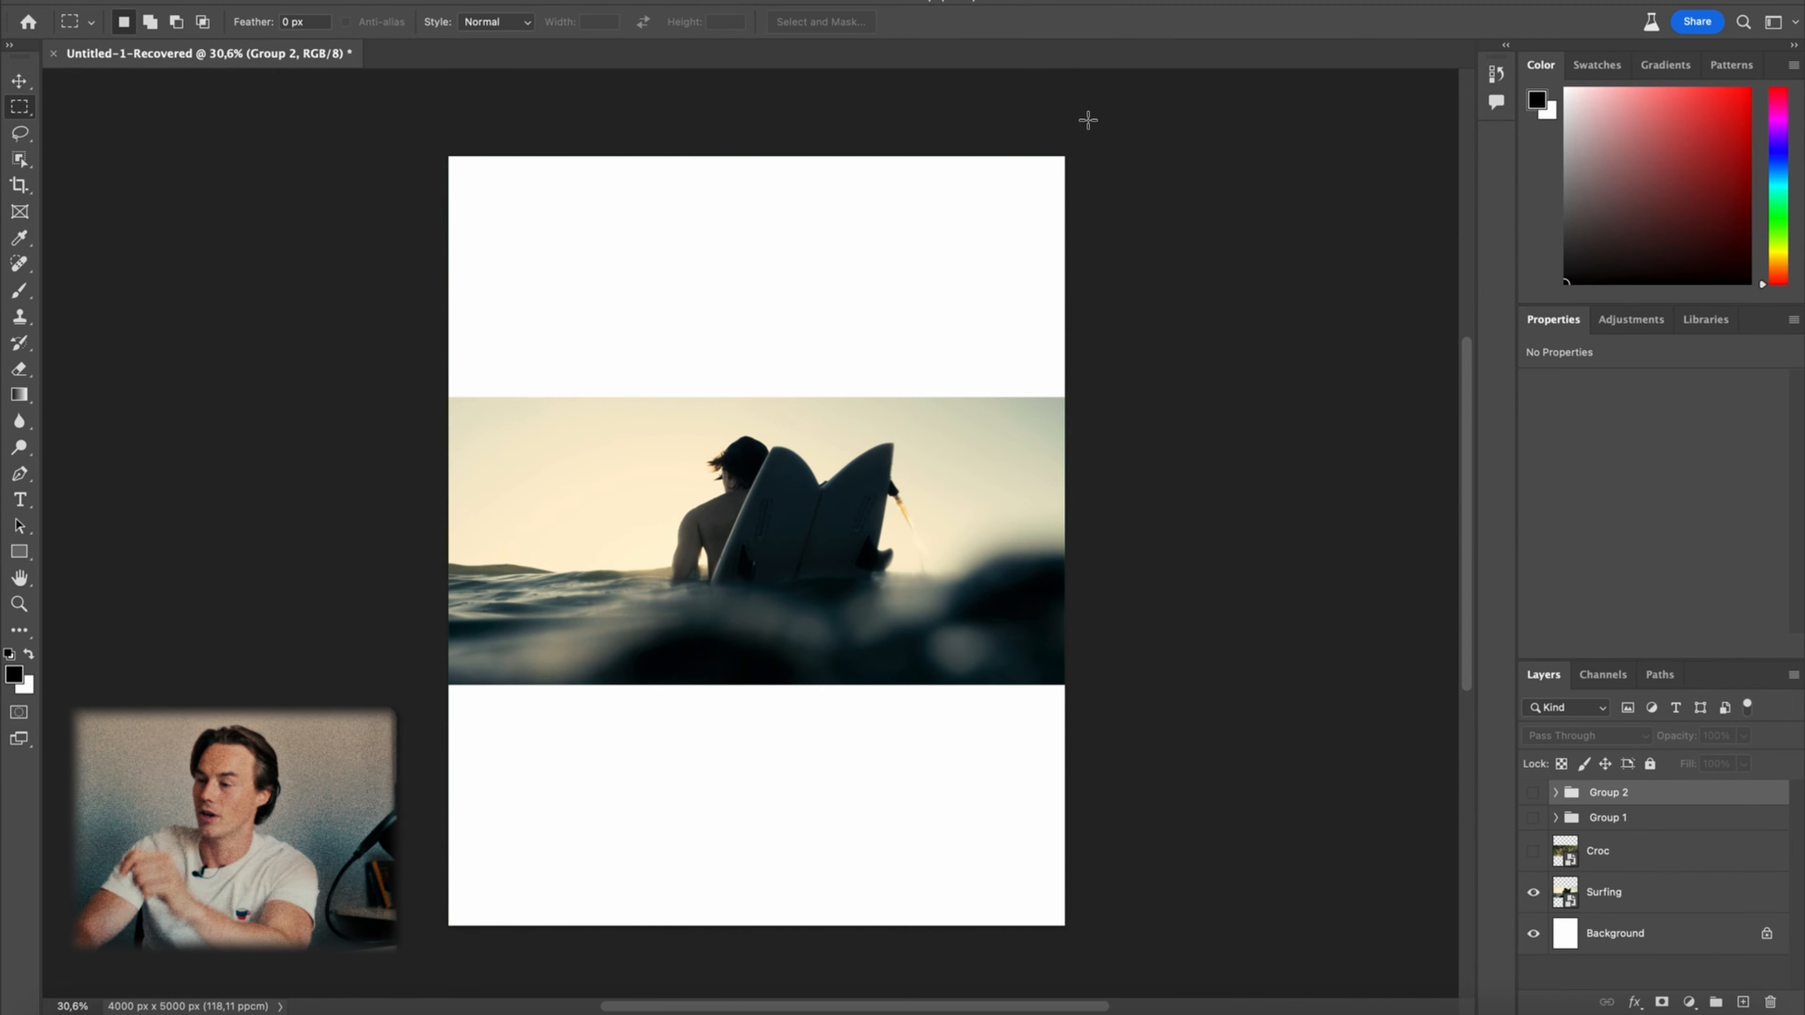
{"action": "left_click_drag", "start_coordinate": [1087, 121], "coordinate": [351, 403]}
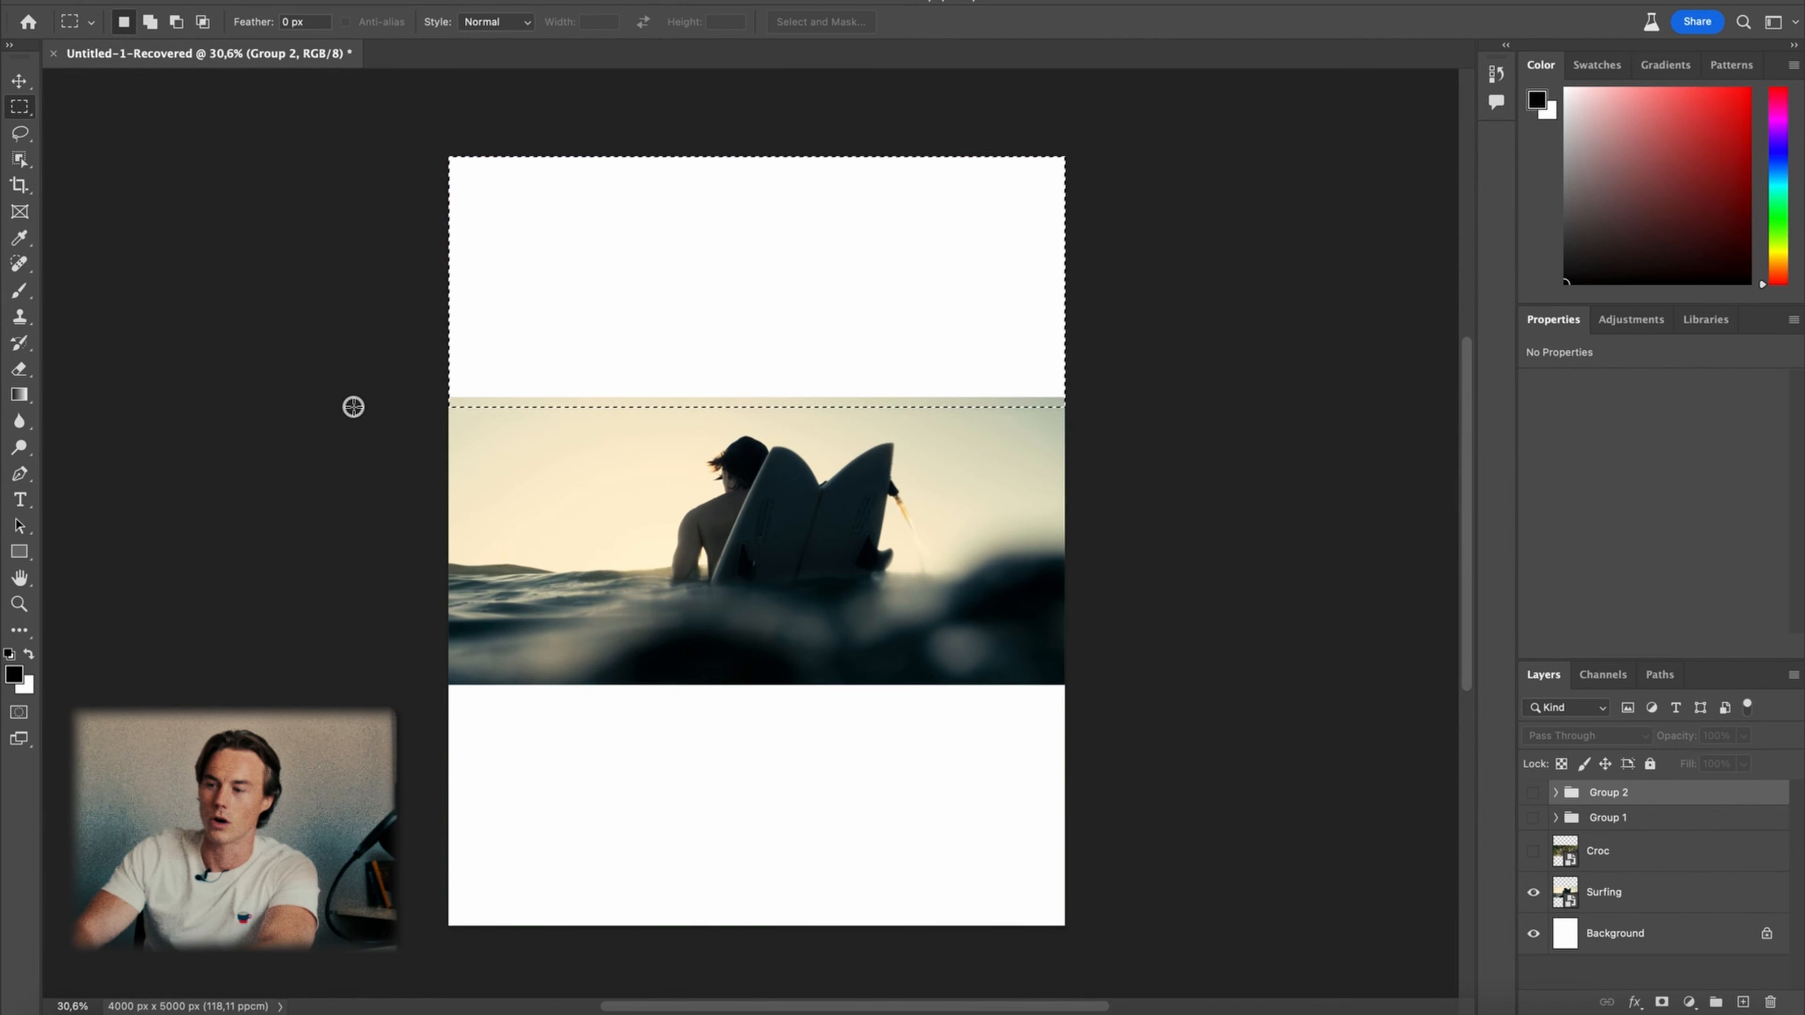
{"action": "left_click_drag", "start_coordinate": [1104, 678], "coordinate": [139, 1008]}
{"action": "scroll", "coordinate": [551, 493], "scroll_direction": "up", "scroll_amount": 10}
{"action": "scroll", "coordinate": [552, 493], "scroll_direction": "left", "scroll_amount": 3}
{"action": "scroll", "coordinate": [551, 492], "scroll_direction": "up", "scroll_amount": 1}
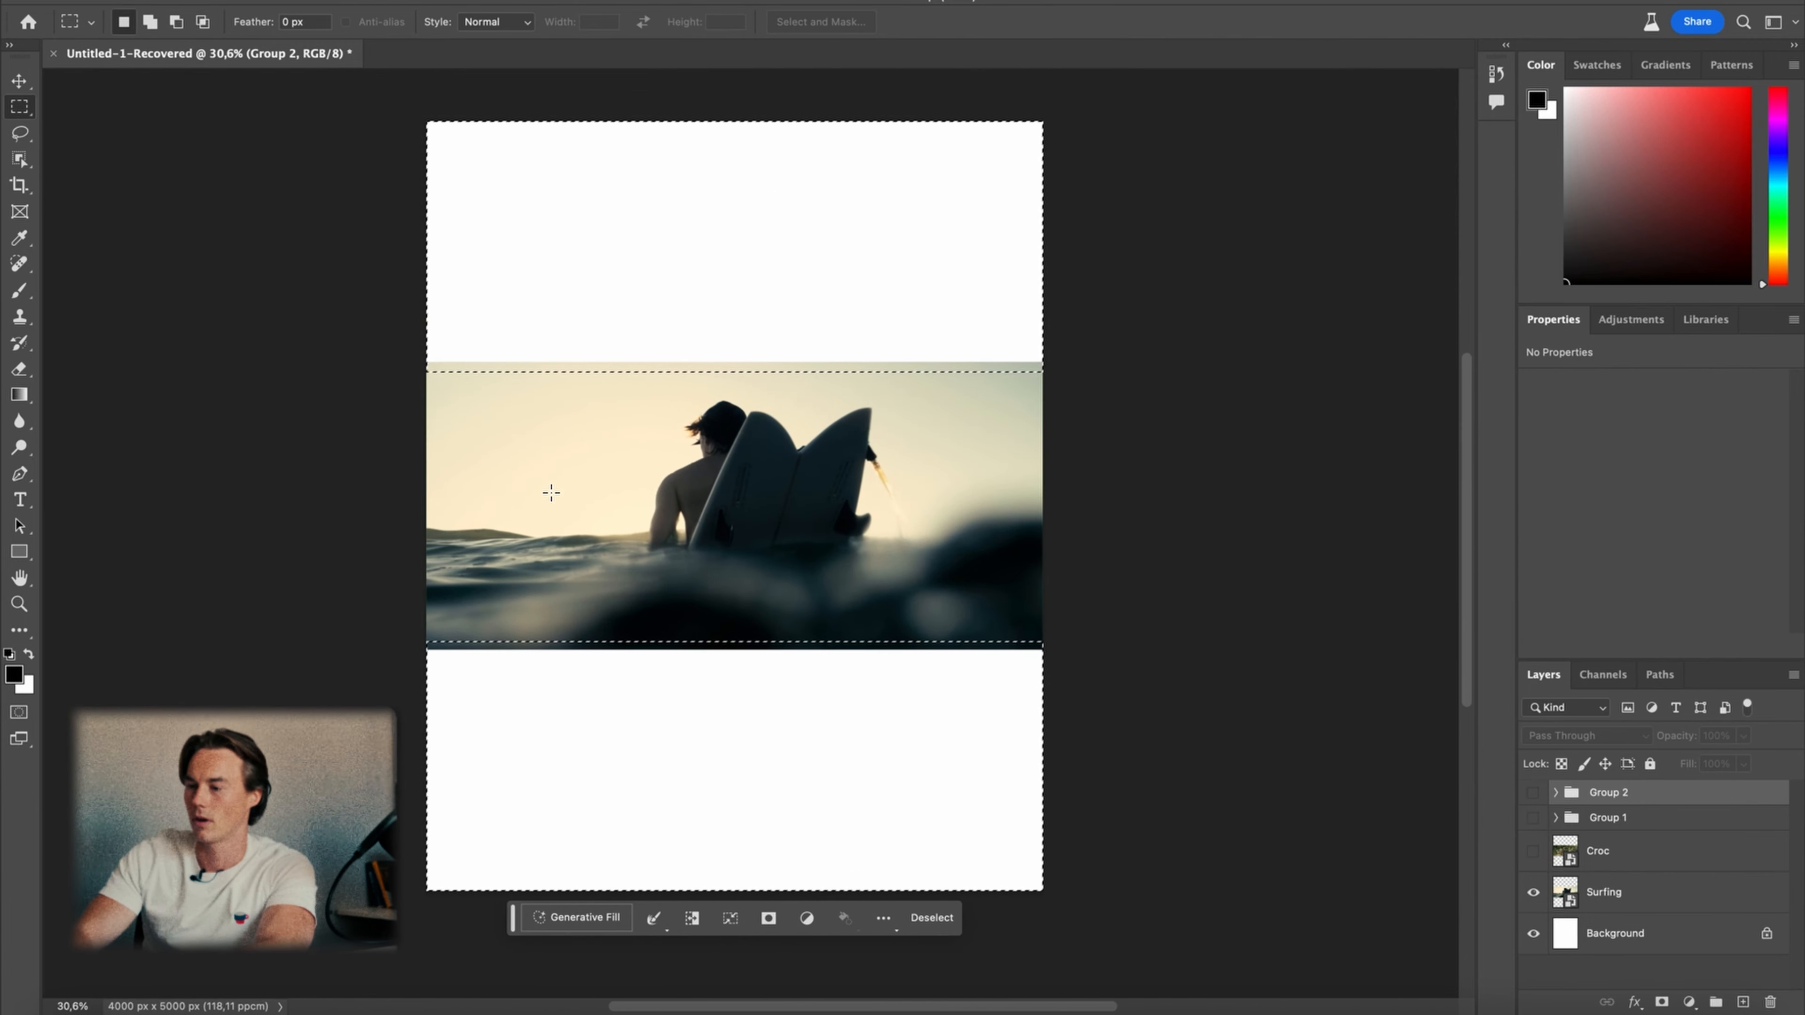
Run Generative Fill with an empty prompt on the surfing image, compare the three variations, and keep the first
{"action": "left_click", "coordinate": [577, 917]}
{"action": "key", "text": "Return"}
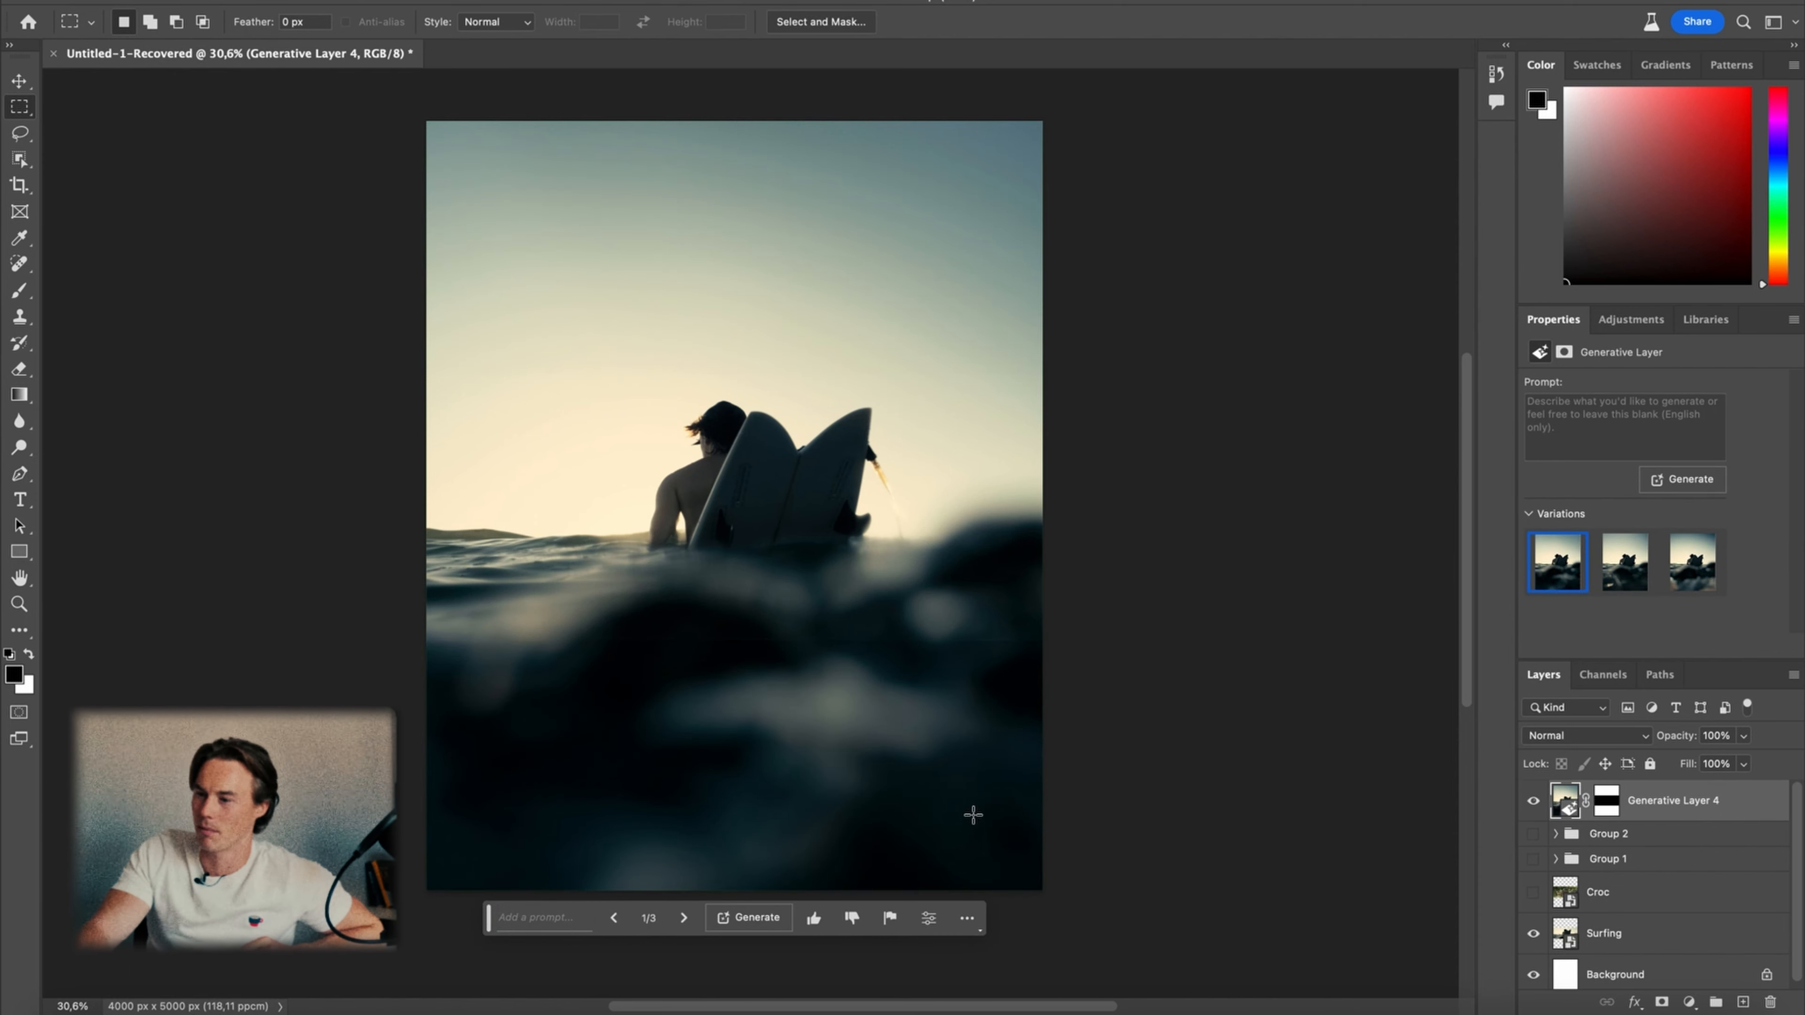
{"action": "left_click", "coordinate": [1622, 580]}
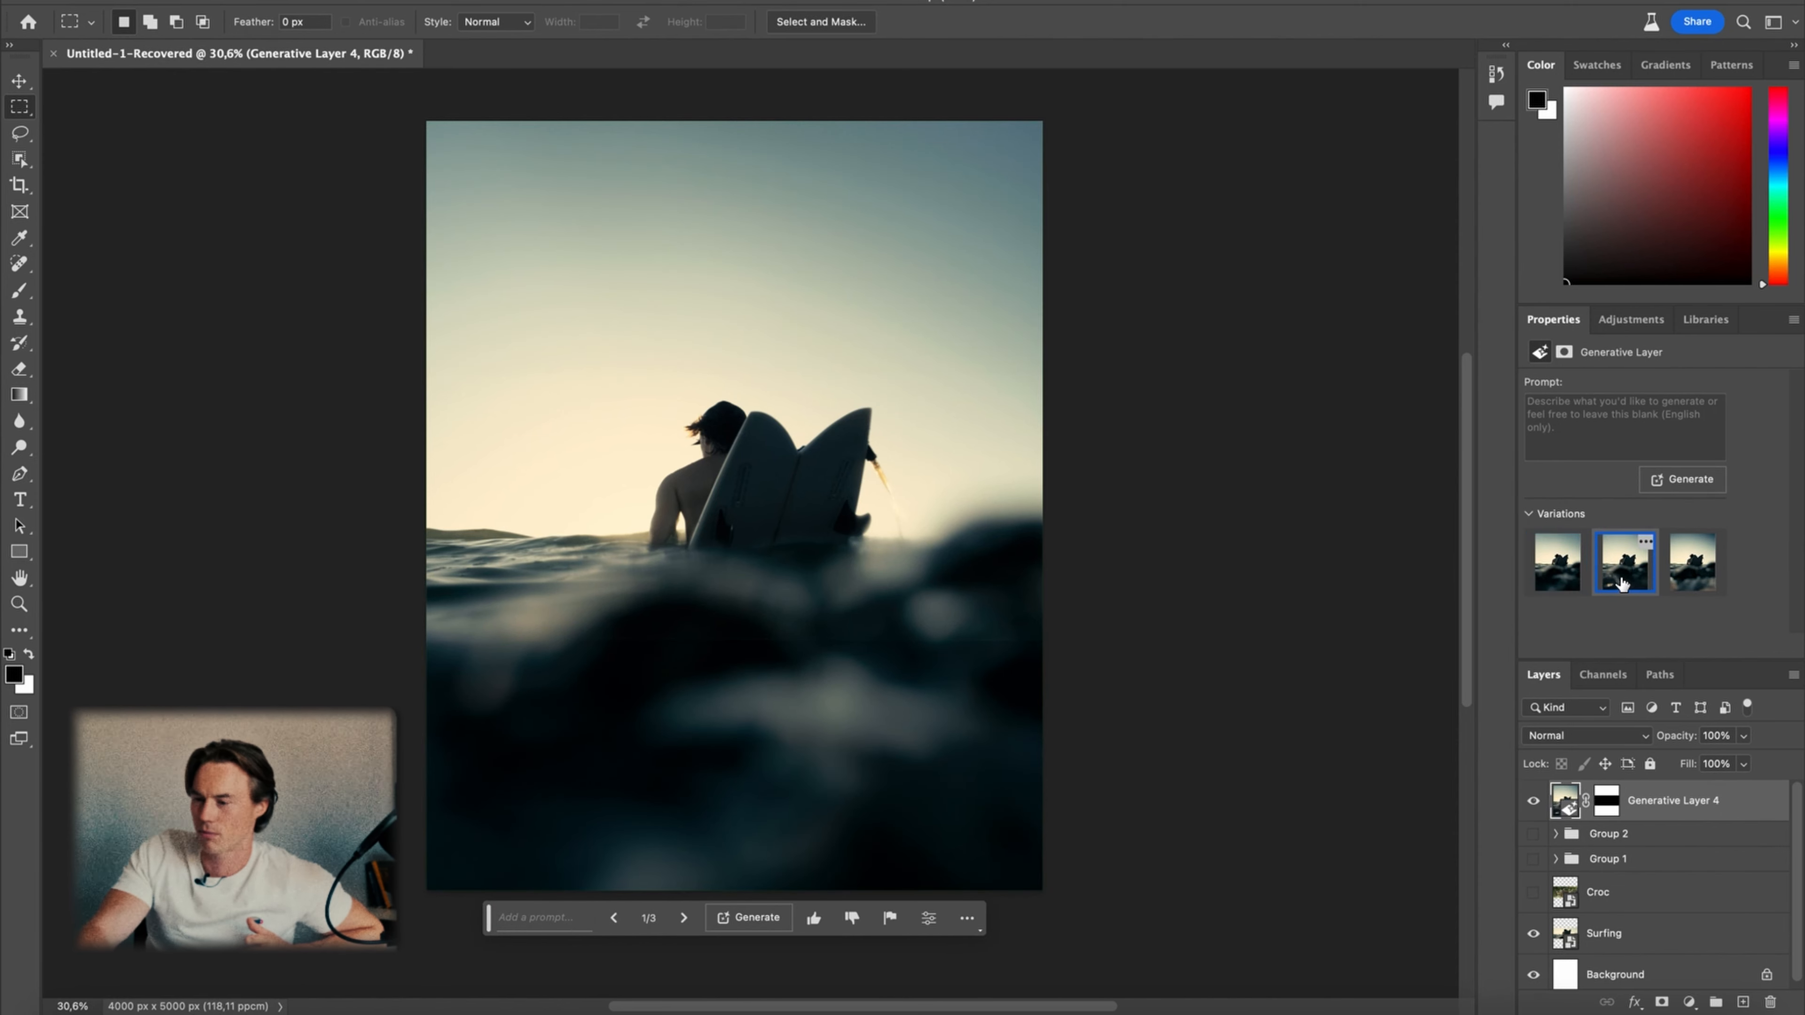
{"action": "left_click", "coordinate": [1683, 577]}
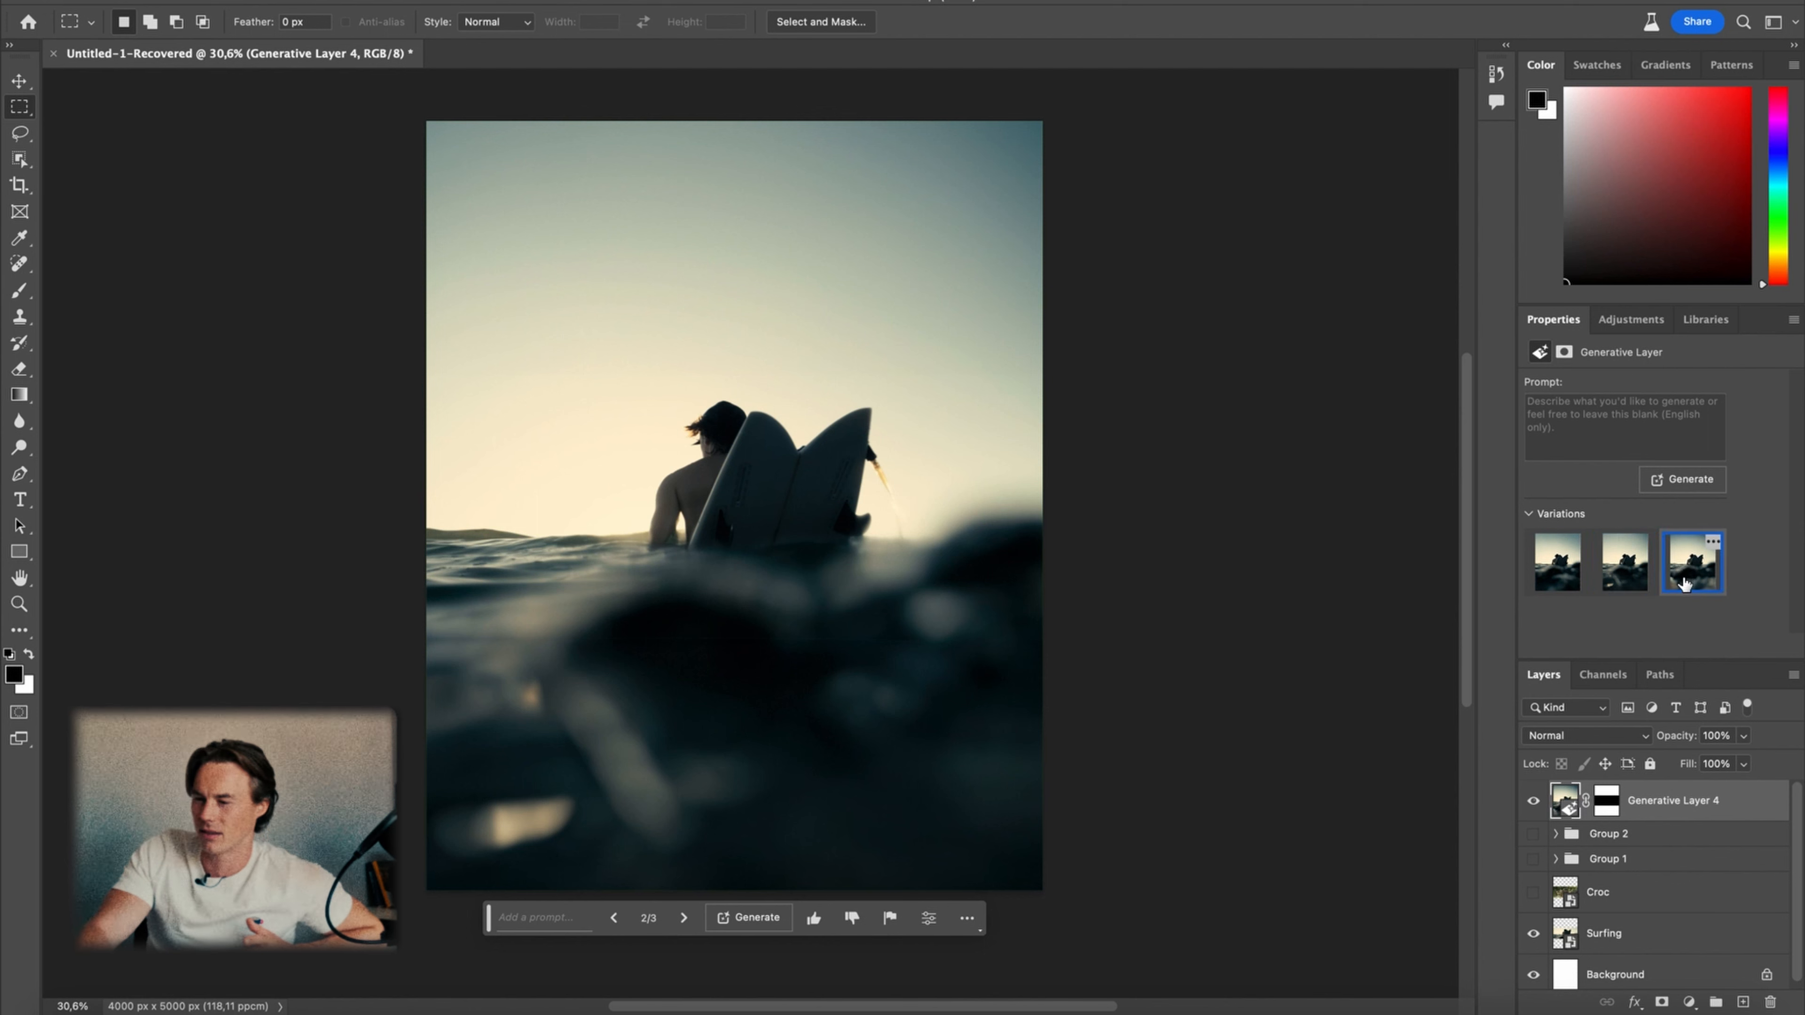
{"action": "left_click", "coordinate": [1546, 565]}
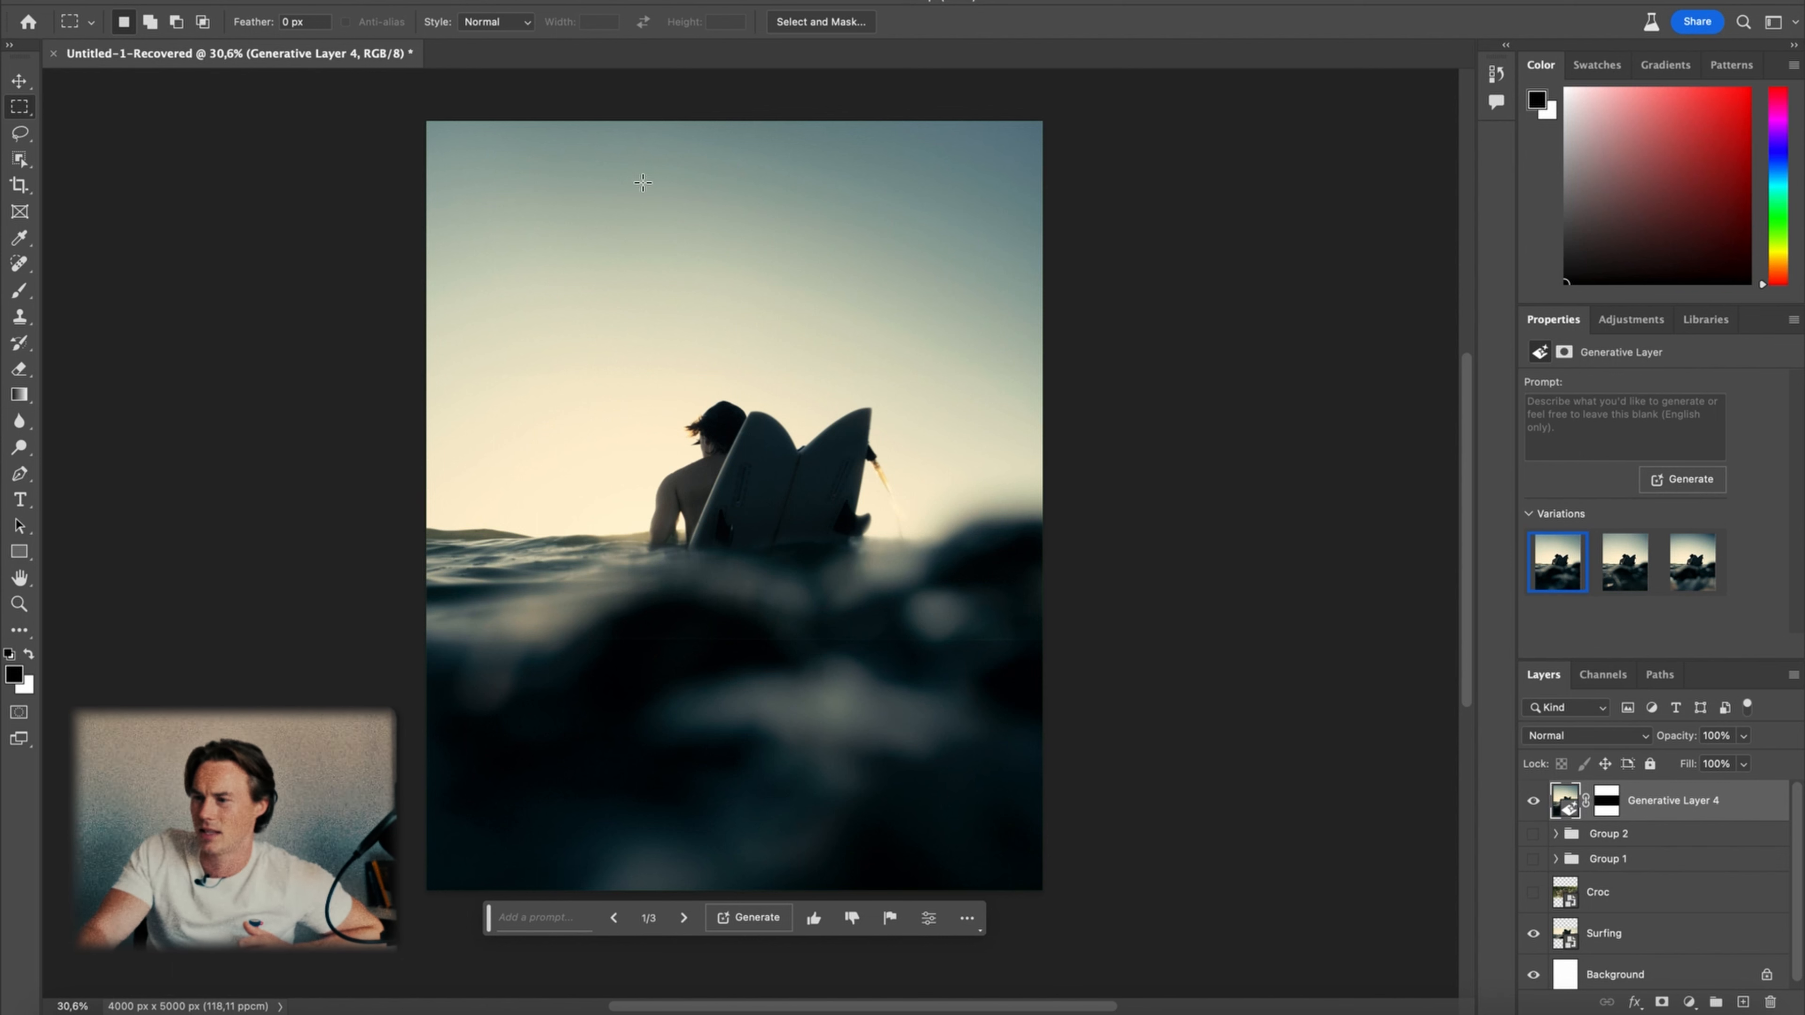
Select a full-width band of sky above the surfer and run Generative Fill with the prompt "add a school of birds flying by"
{"action": "left_click_drag", "start_coordinate": [393, 156], "coordinate": [1070, 328]}
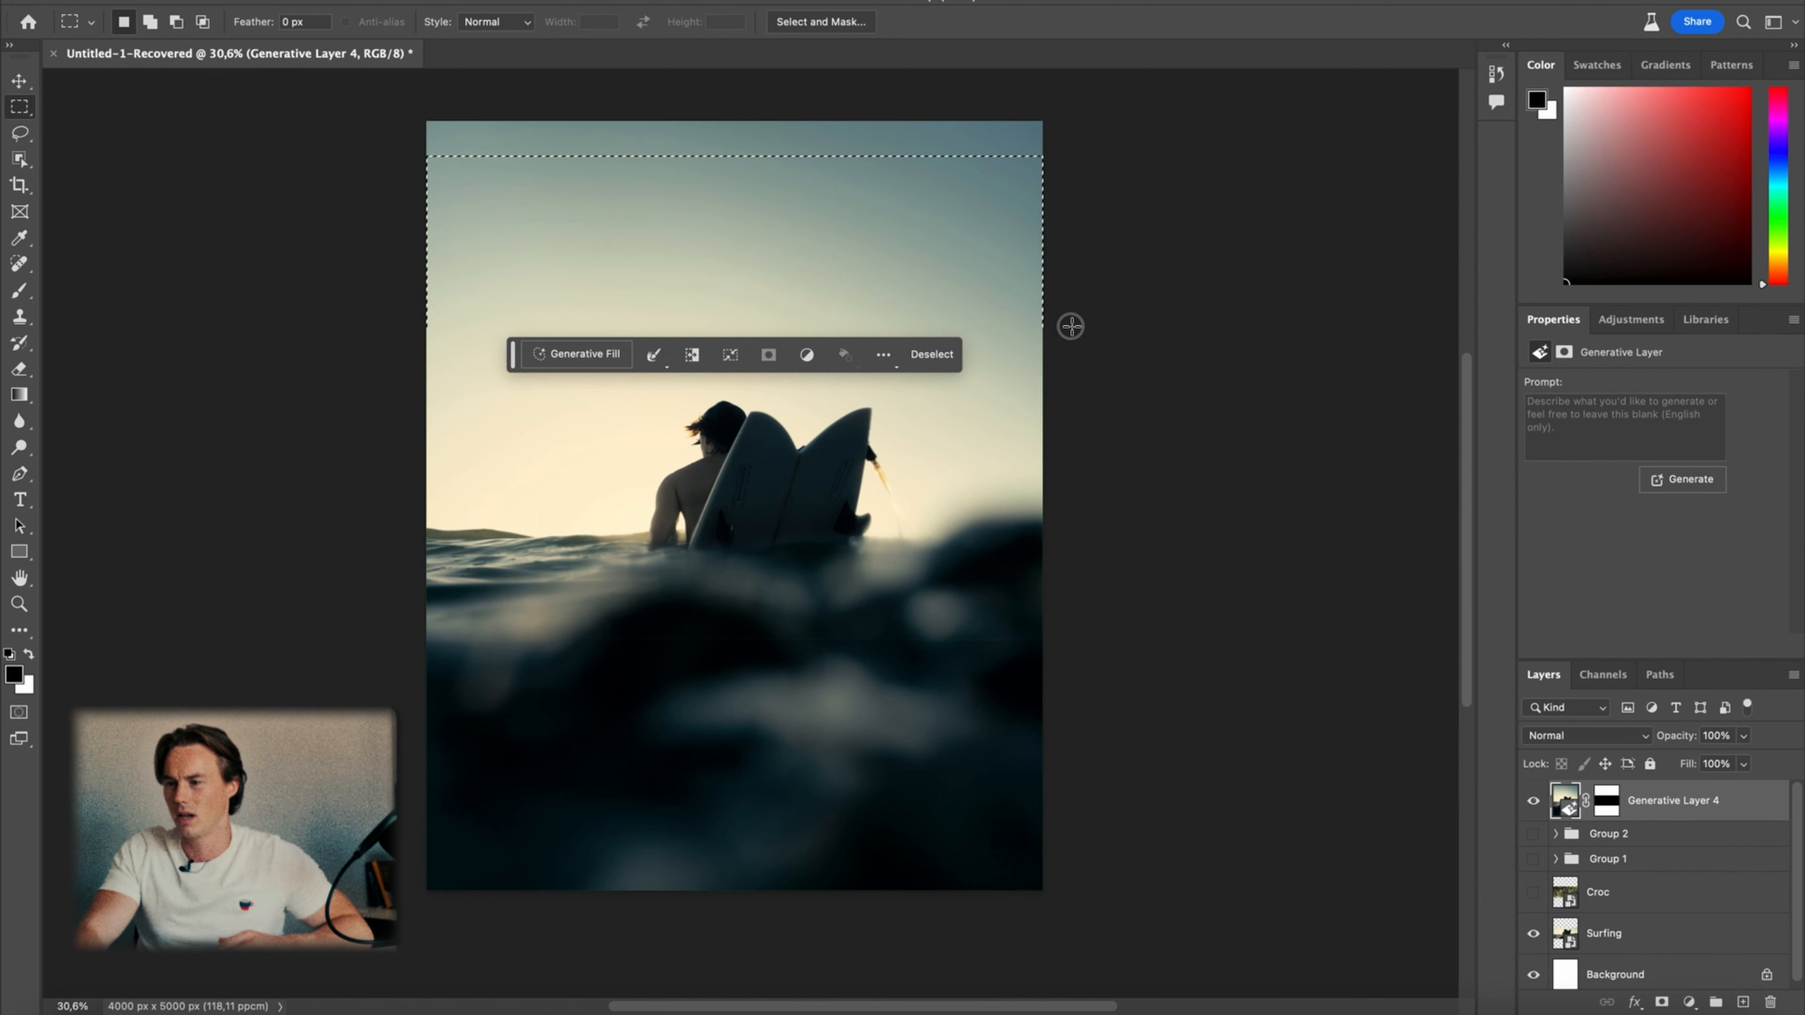
{"action": "left_click", "coordinate": [573, 355]}
{"action": "type", "text": "add"}
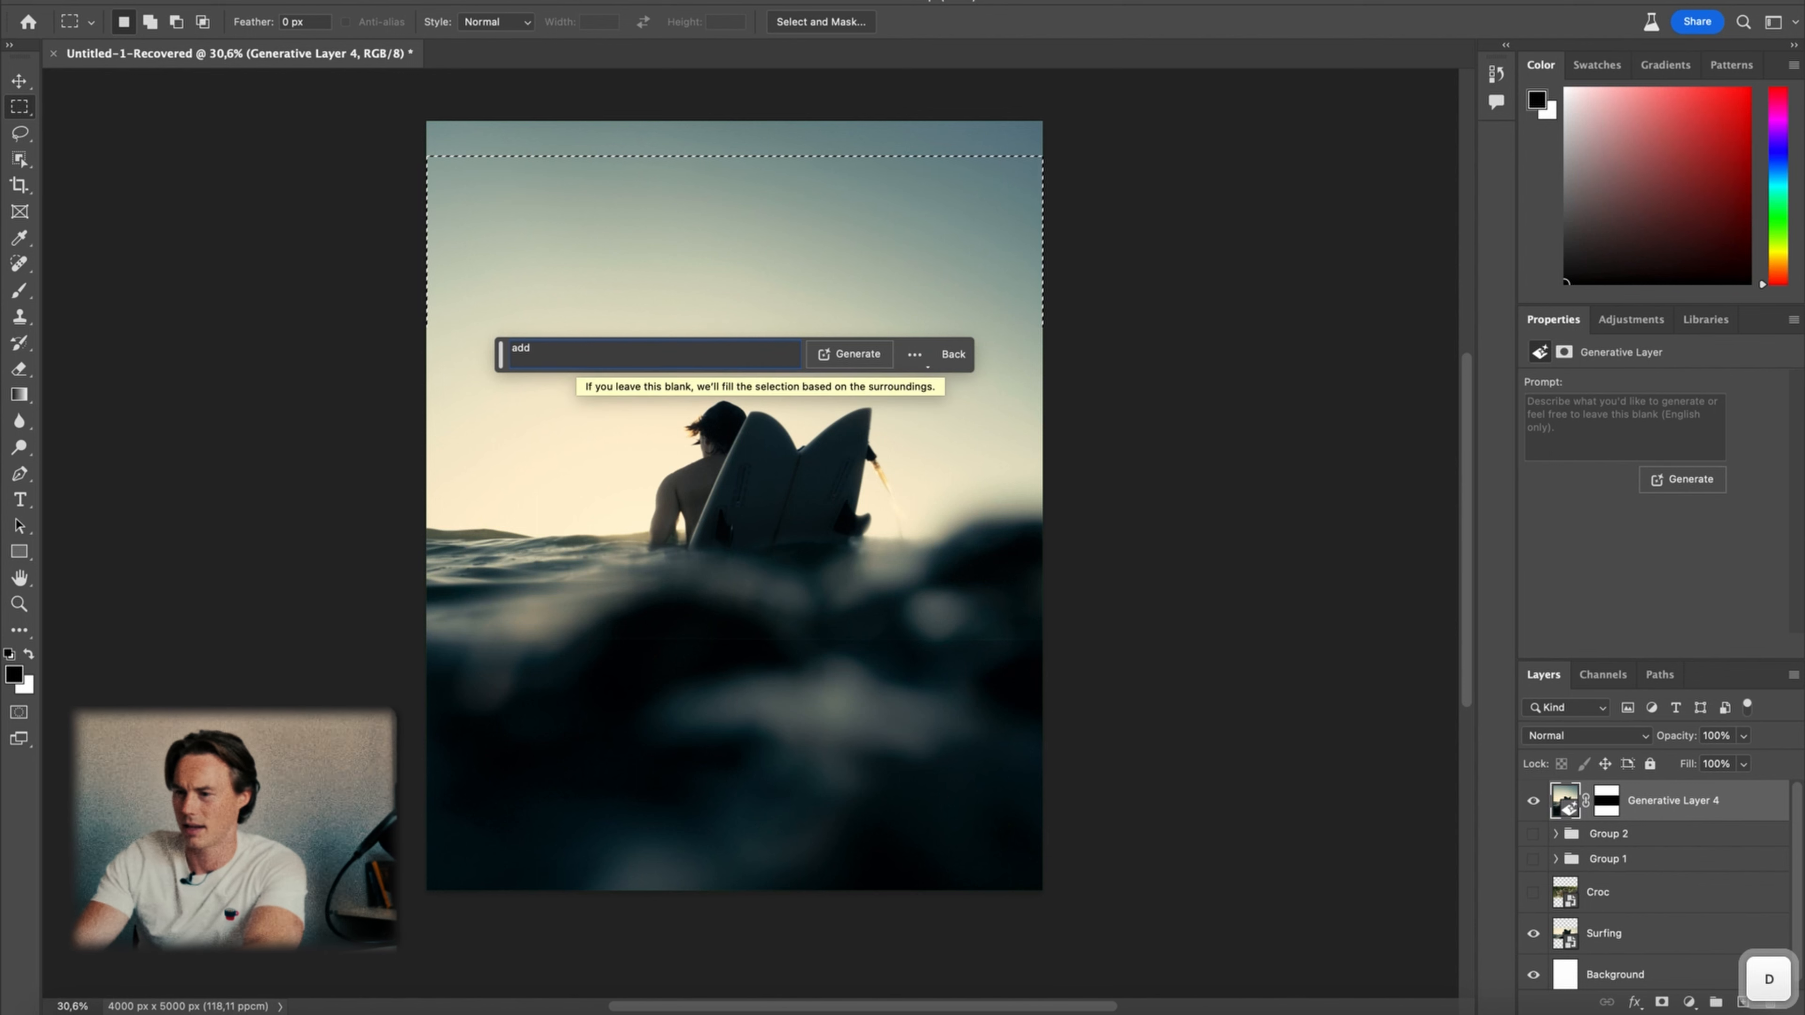
{"action": "type", "text": " a school"}
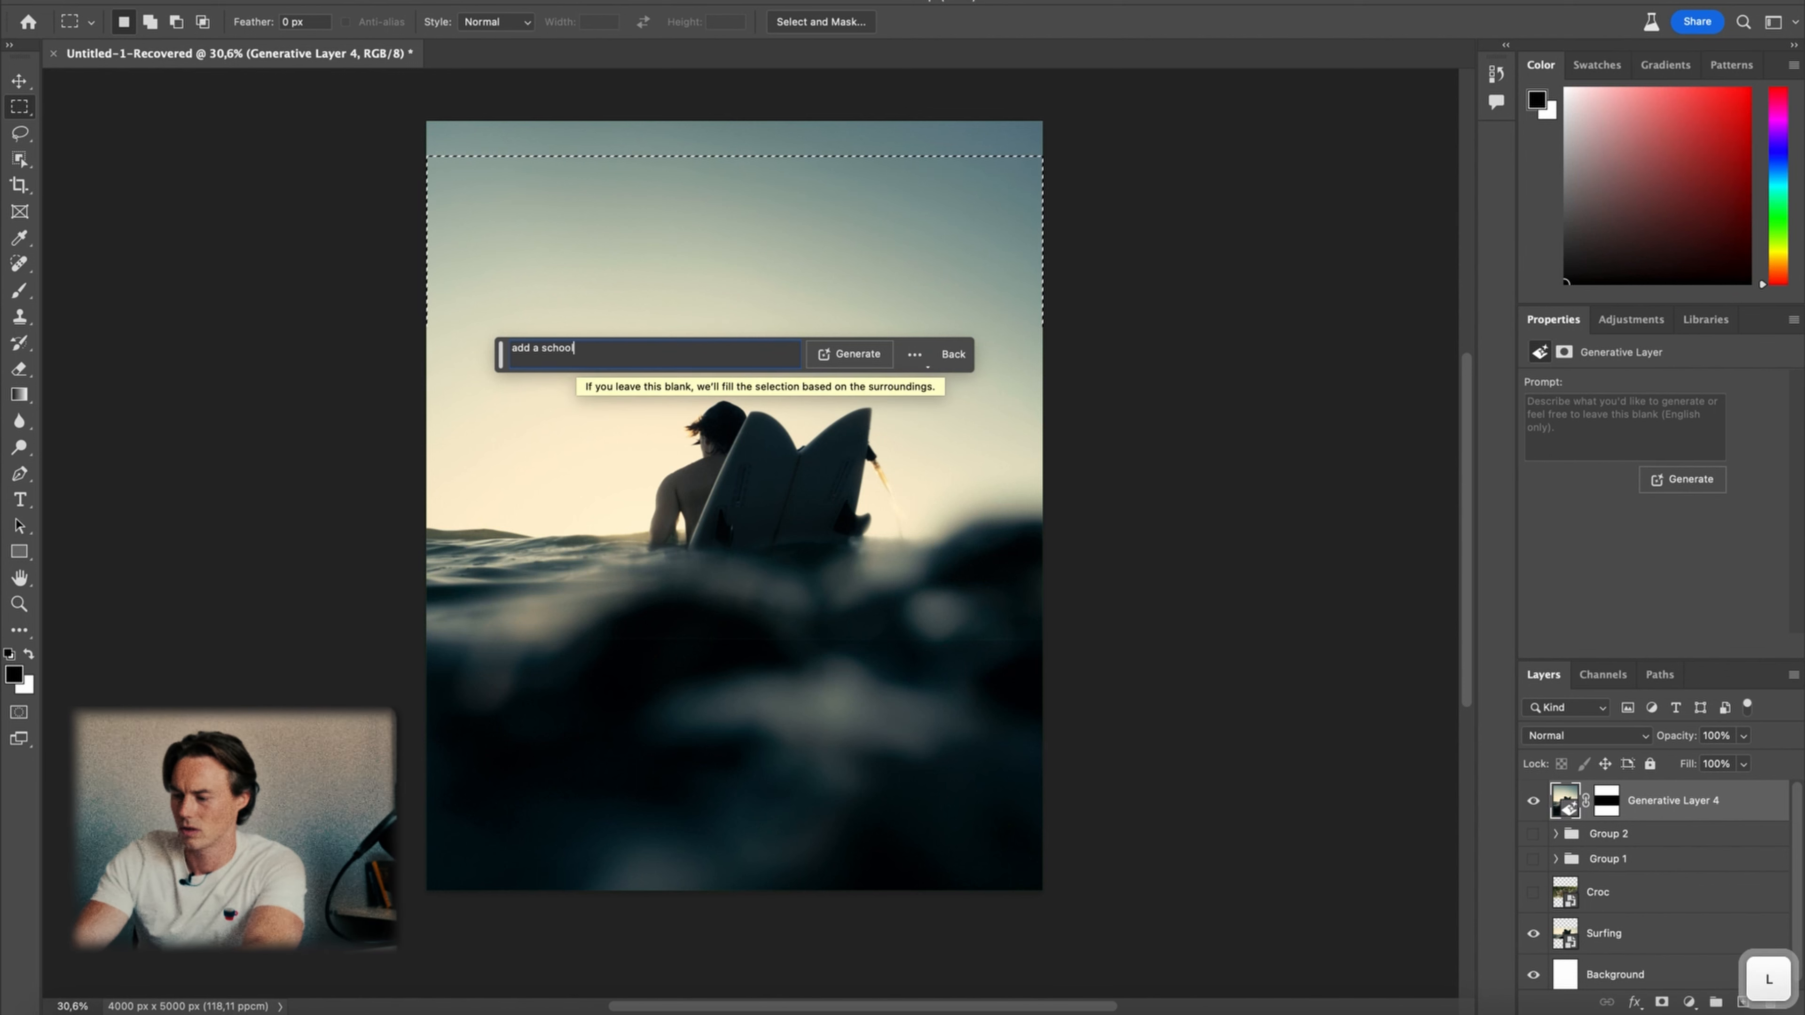
{"action": "type", "text": " of birds flying by"}
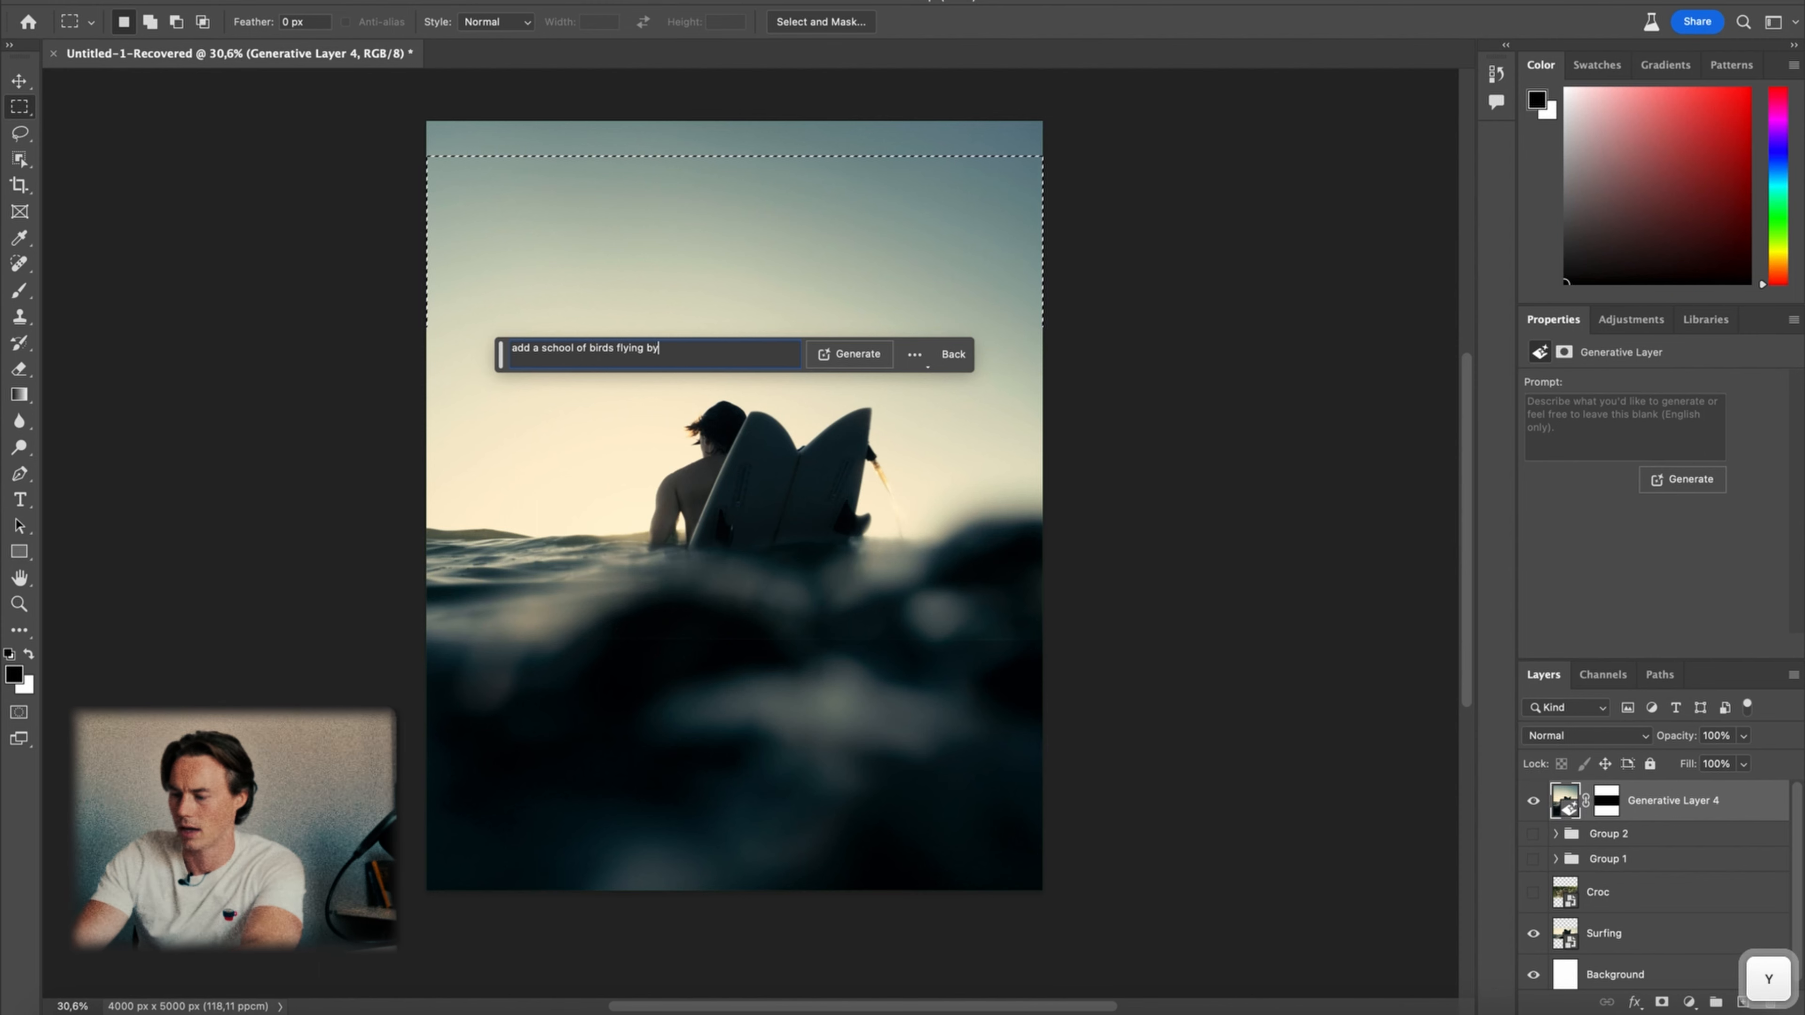
{"action": "key", "text": "Return"}
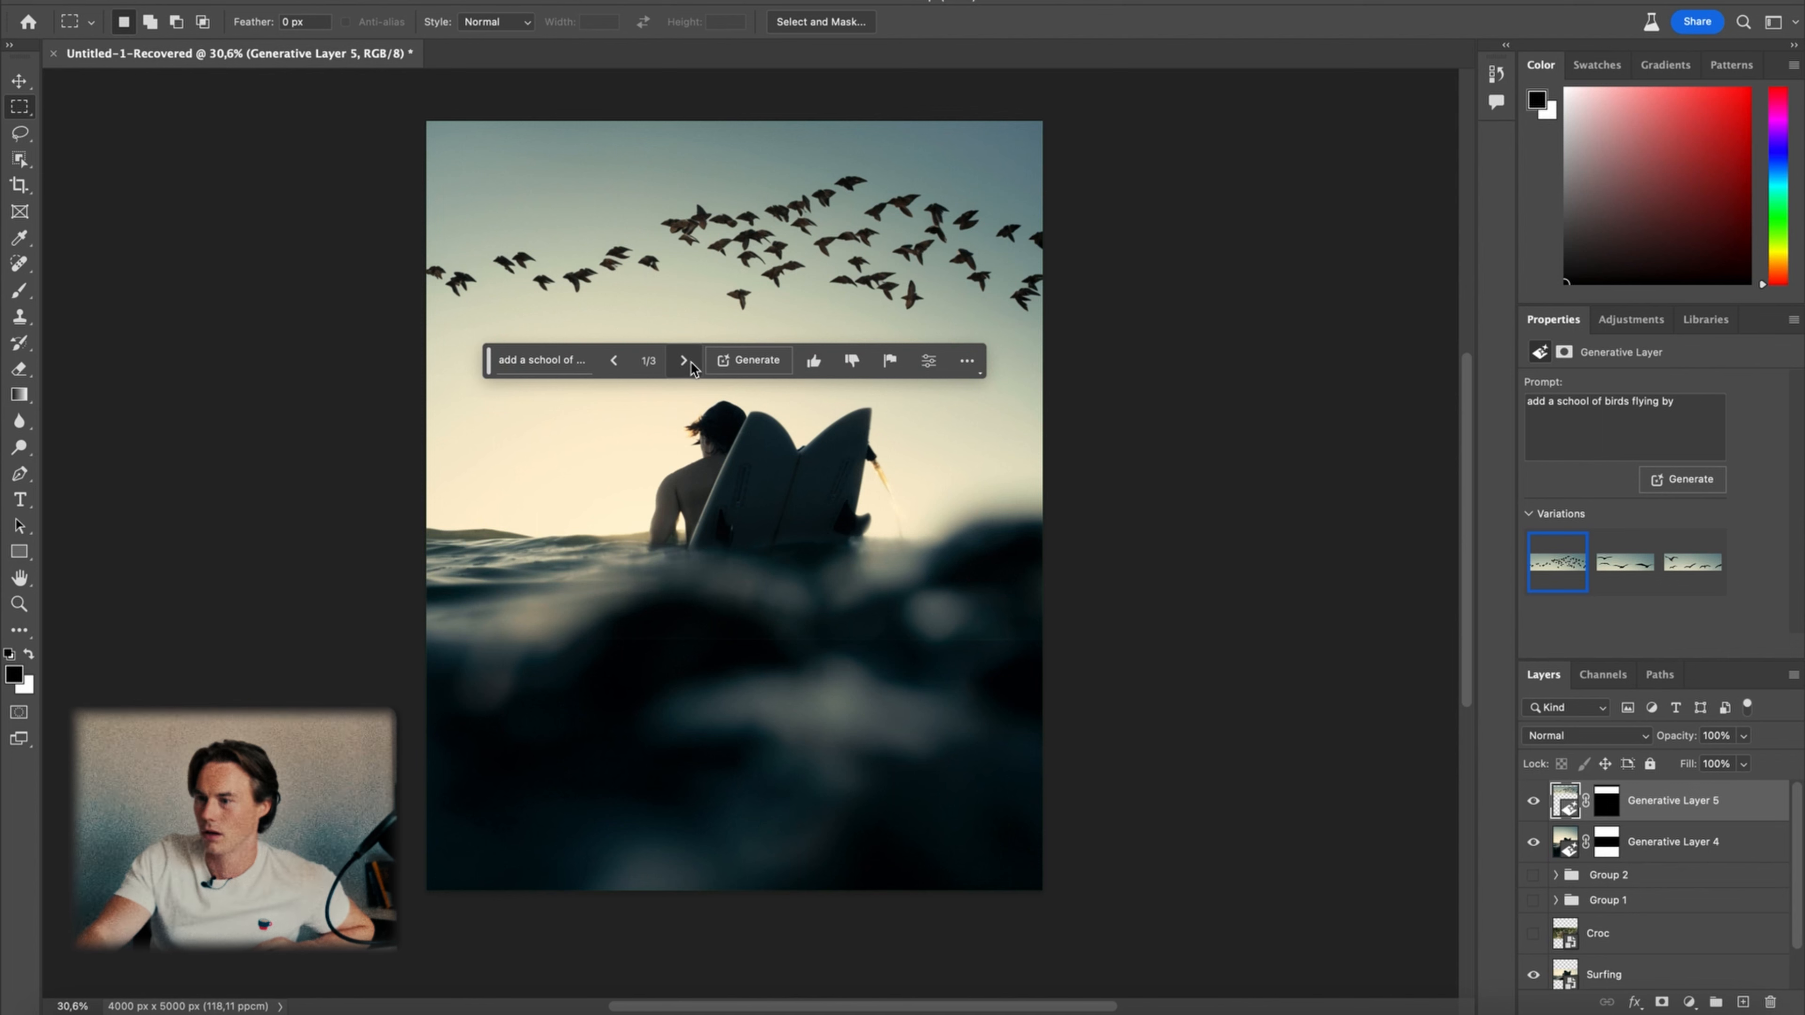
Review the bird variations, generate another set with the same prompt, and browse to its third variation
{"action": "left_click", "coordinate": [683, 360]}
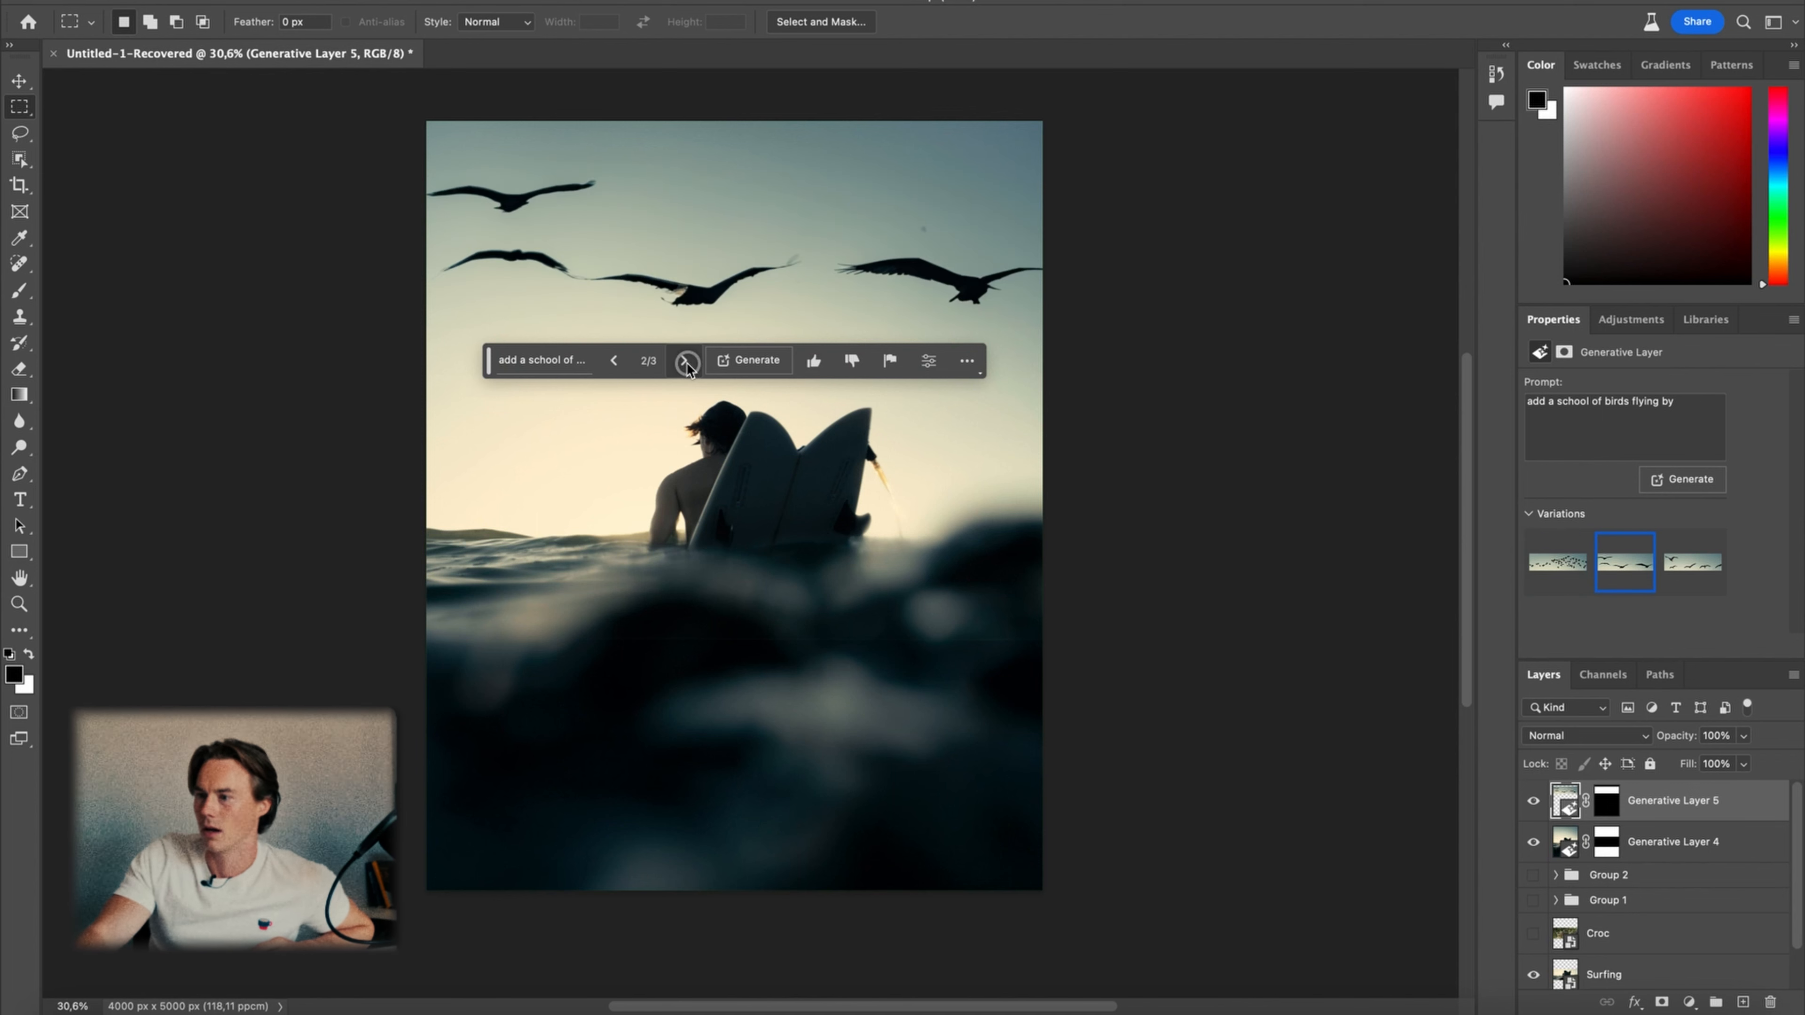
{"action": "left_click", "coordinate": [683, 360]}
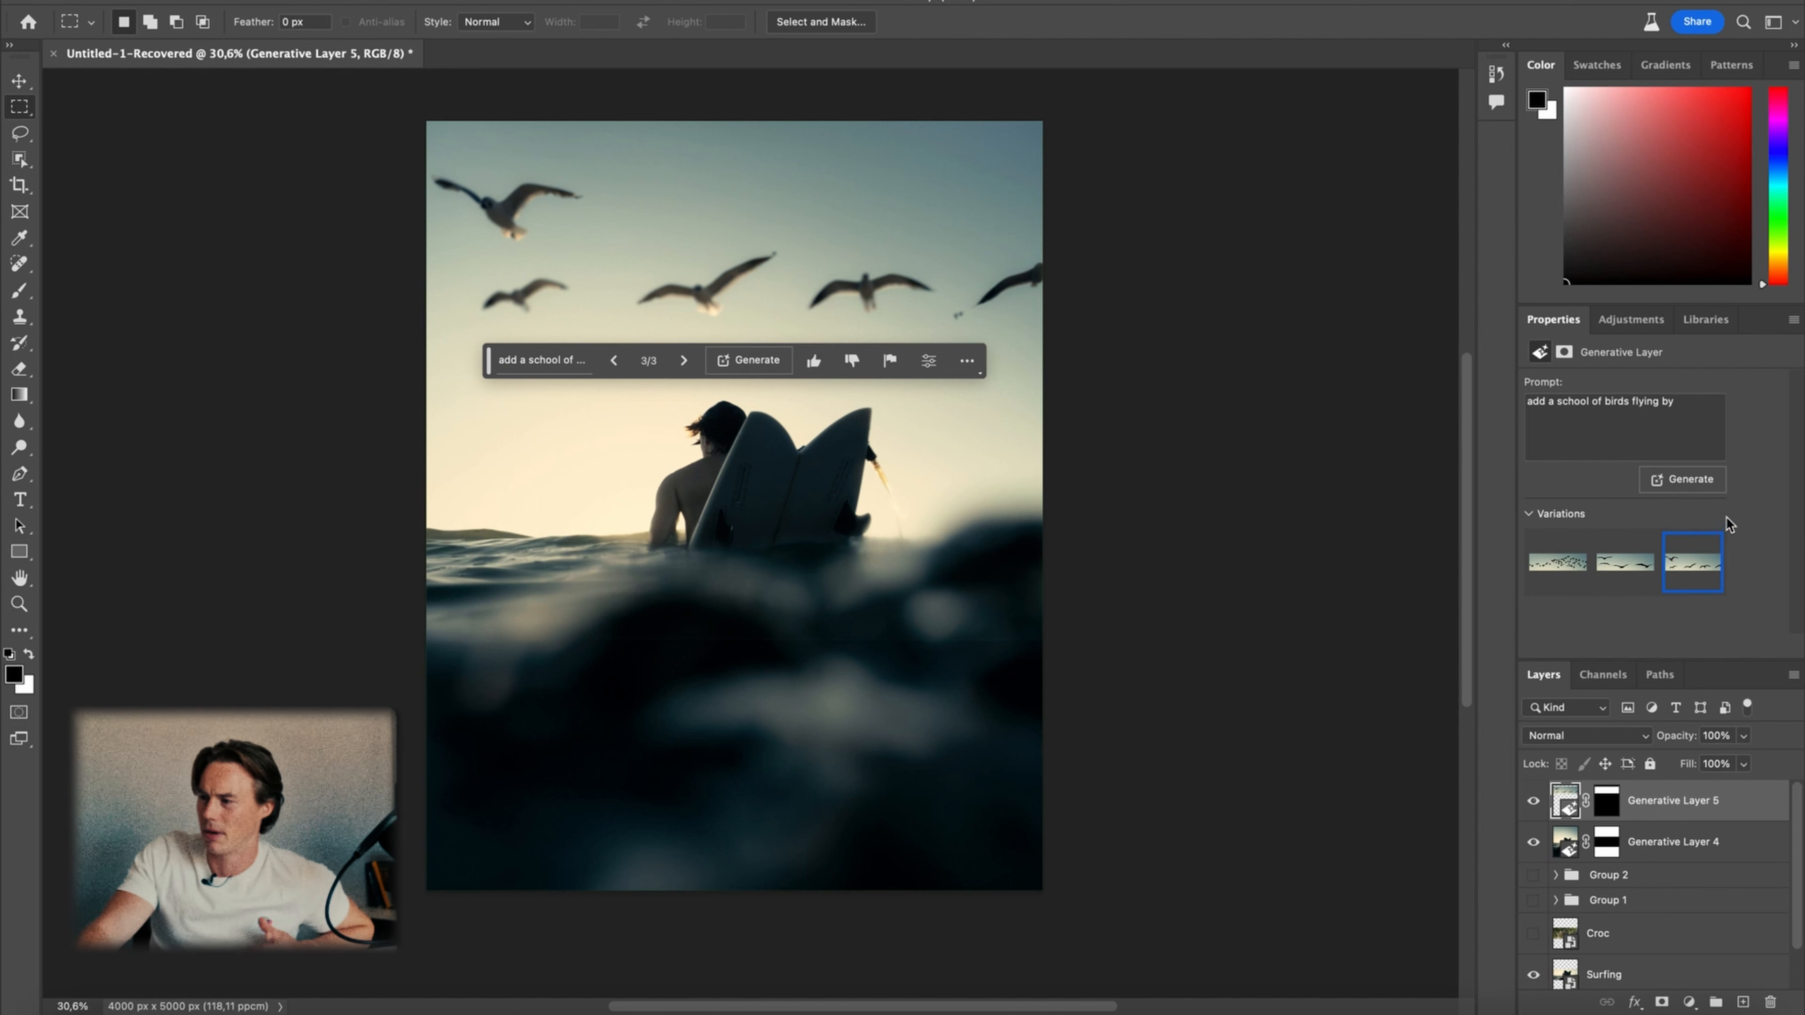
{"action": "left_click", "coordinate": [1700, 481]}
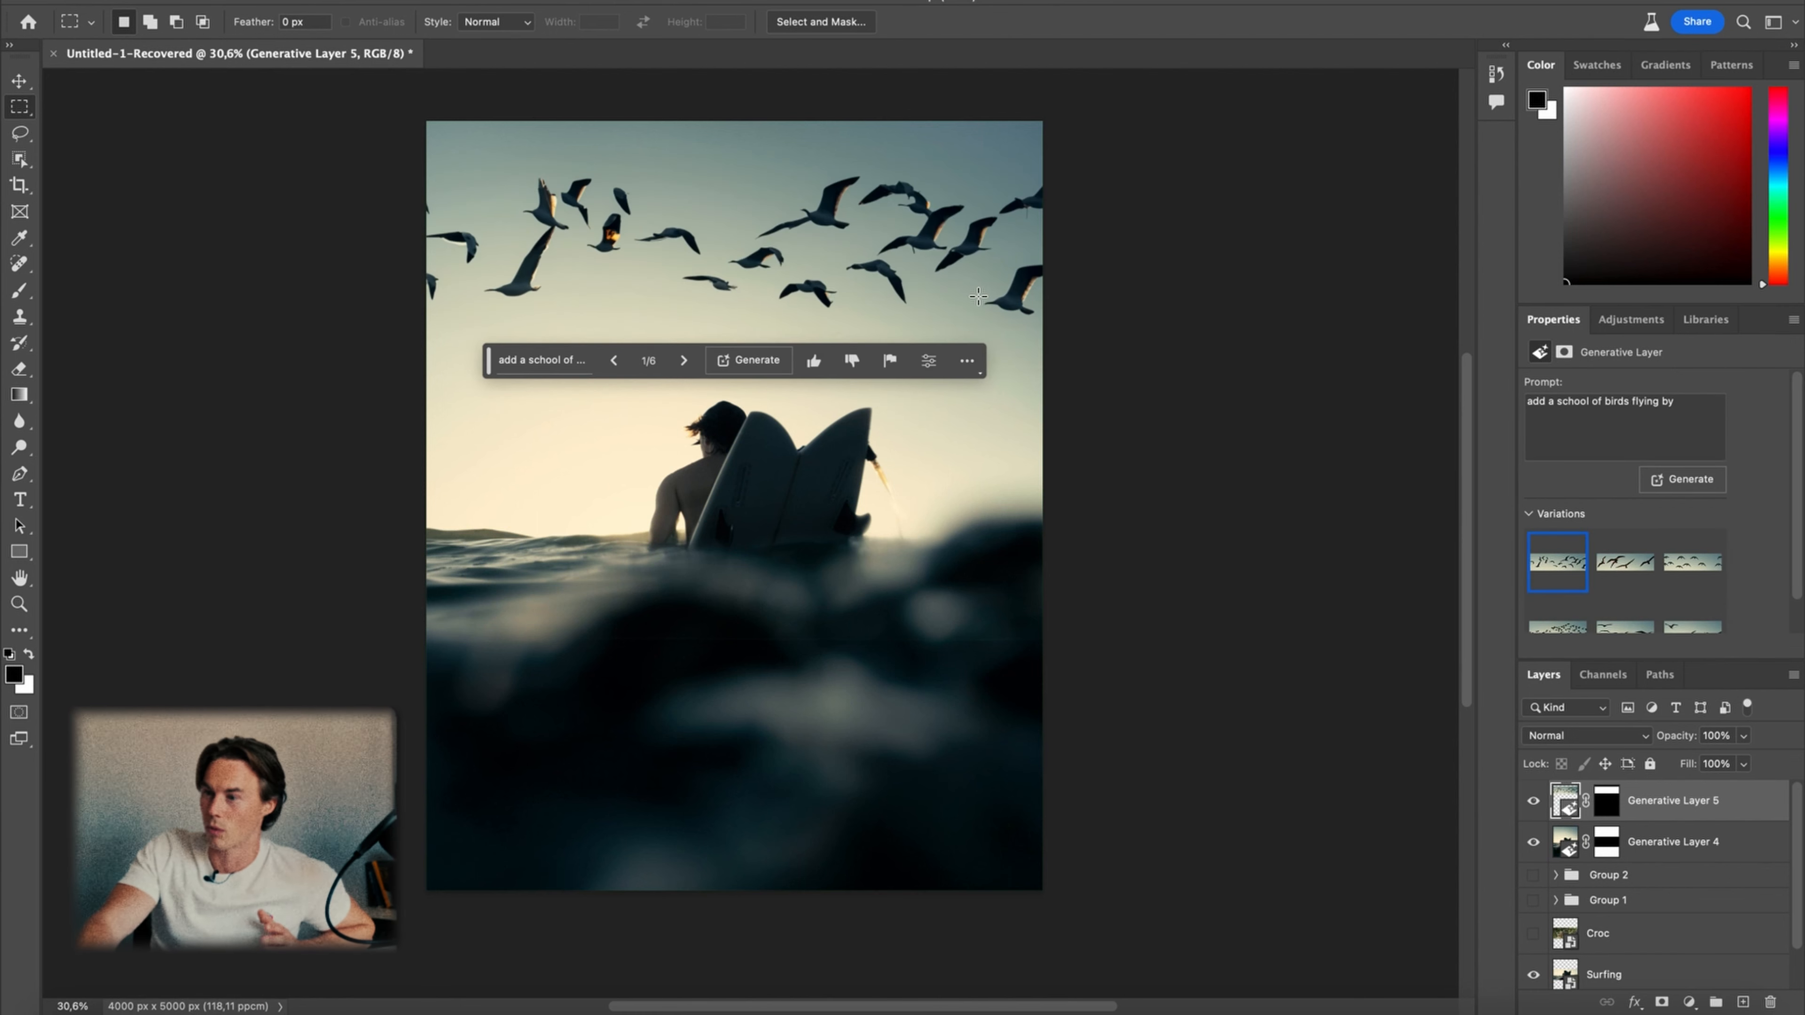
{"action": "left_click", "coordinate": [1620, 576]}
{"action": "left_click", "coordinate": [1689, 574]}
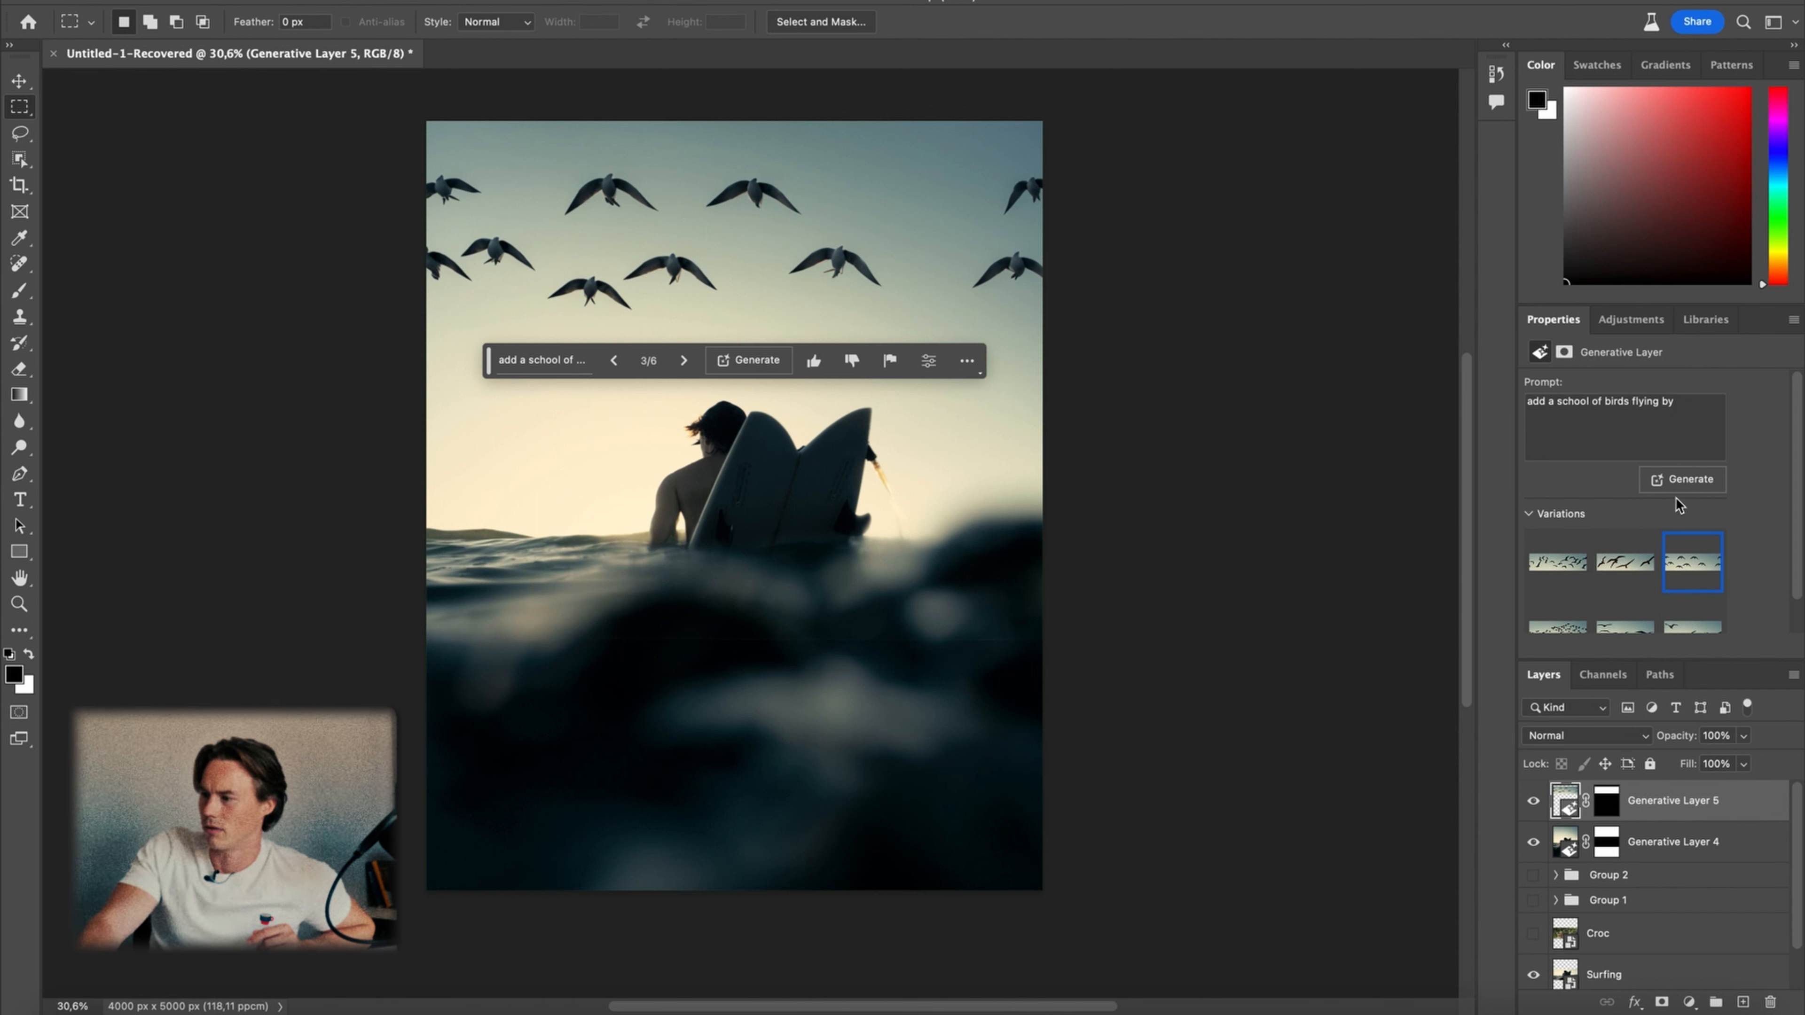
Generate one more set of bird variations, browse through all of them, and choose the ninth
{"action": "left_click", "coordinate": [1682, 482]}
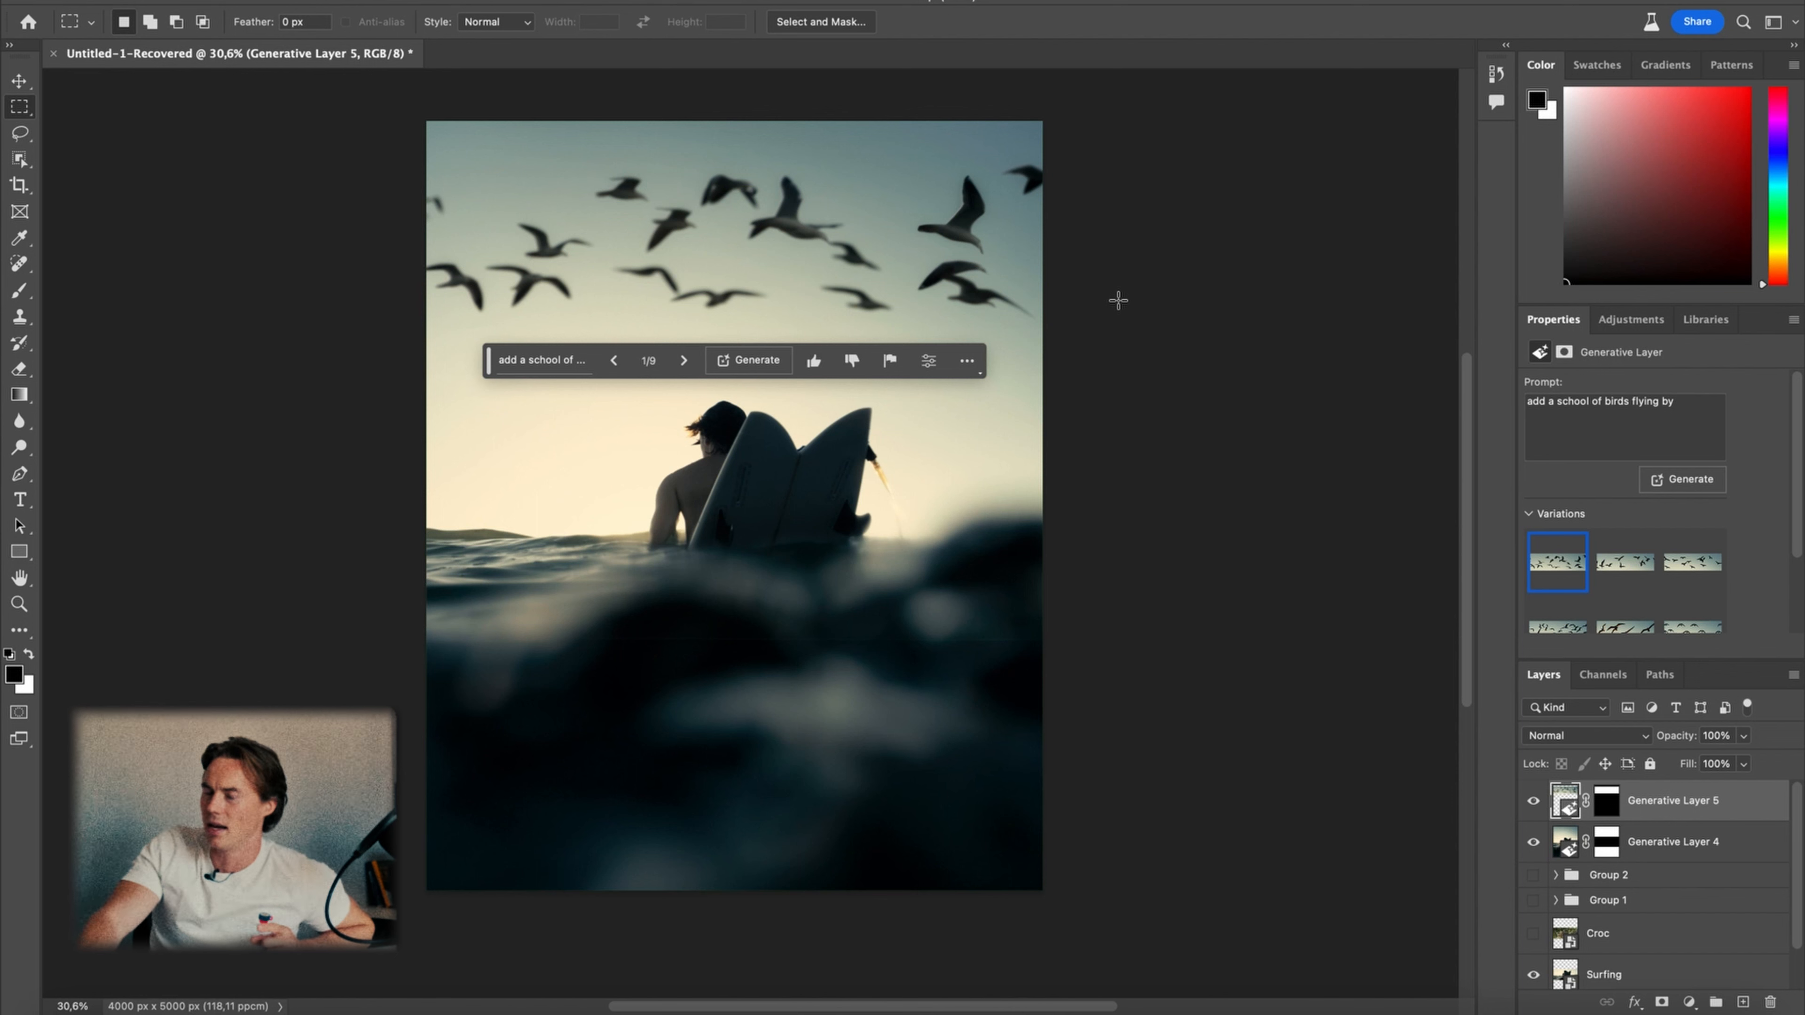
{"action": "left_click", "coordinate": [683, 369]}
{"action": "left_click", "coordinate": [684, 368]}
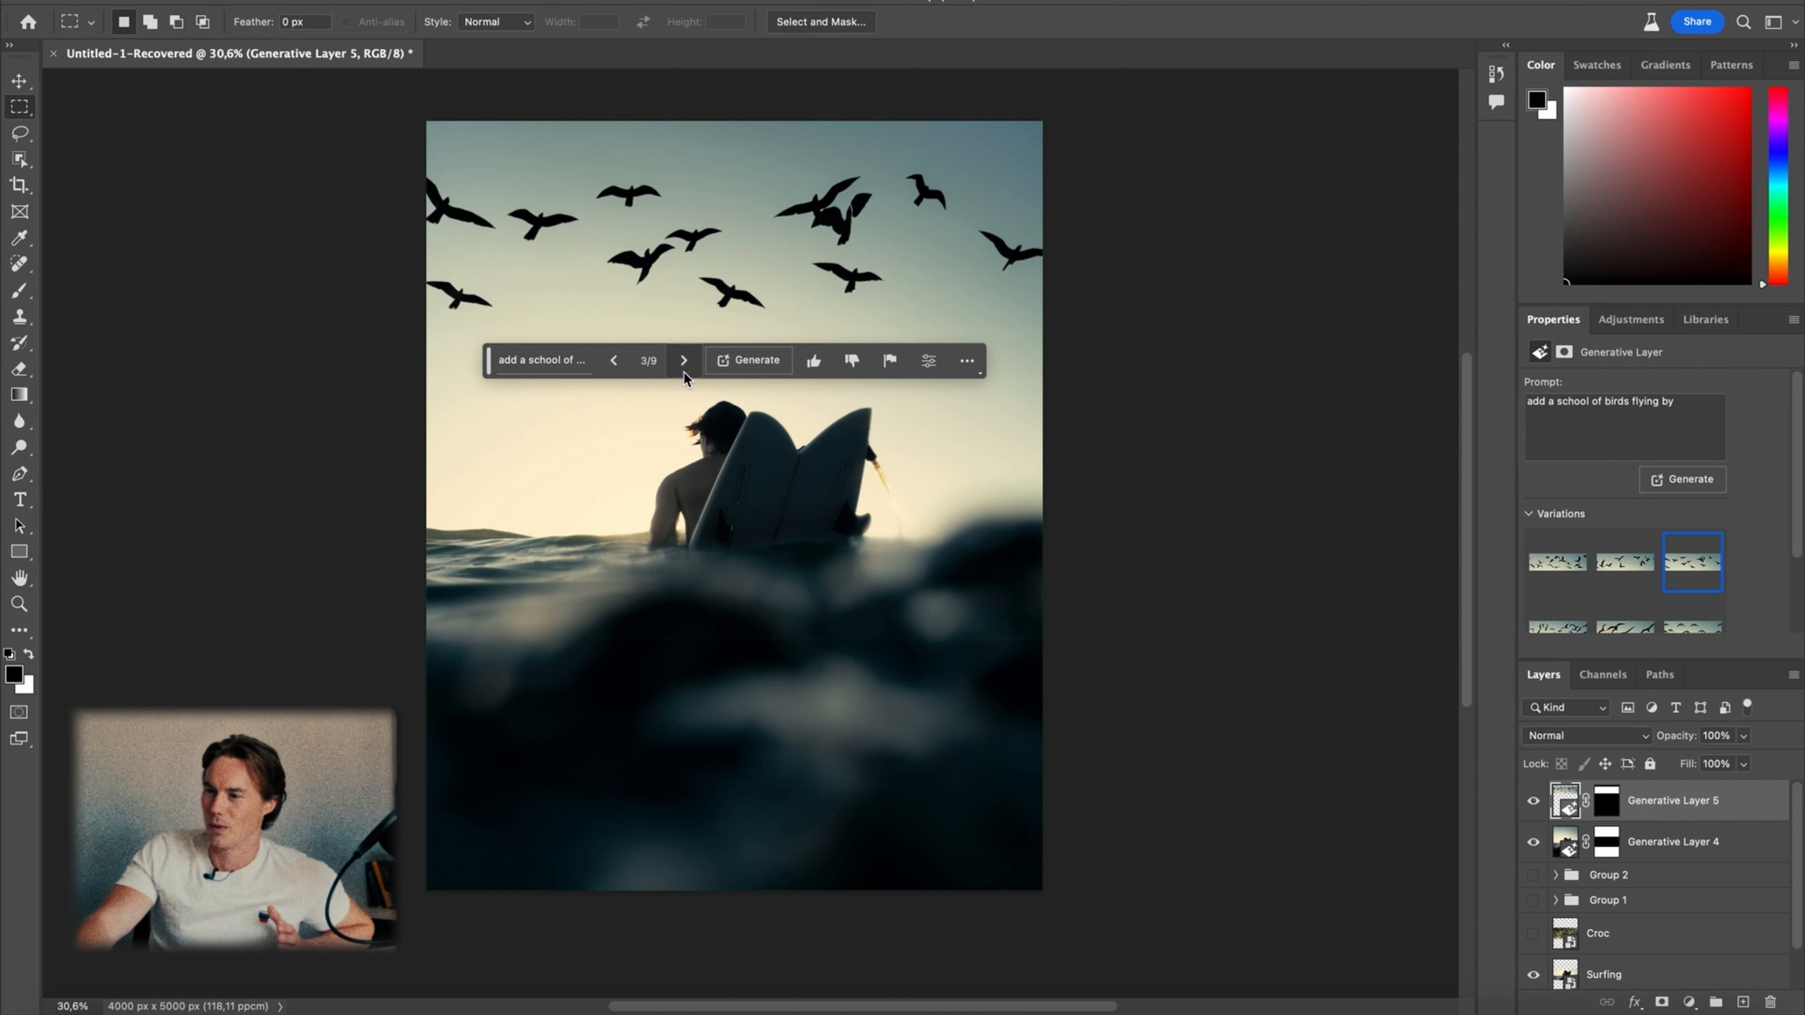
{"action": "left_click", "coordinate": [684, 370]}
{"action": "left_click", "coordinate": [683, 369]}
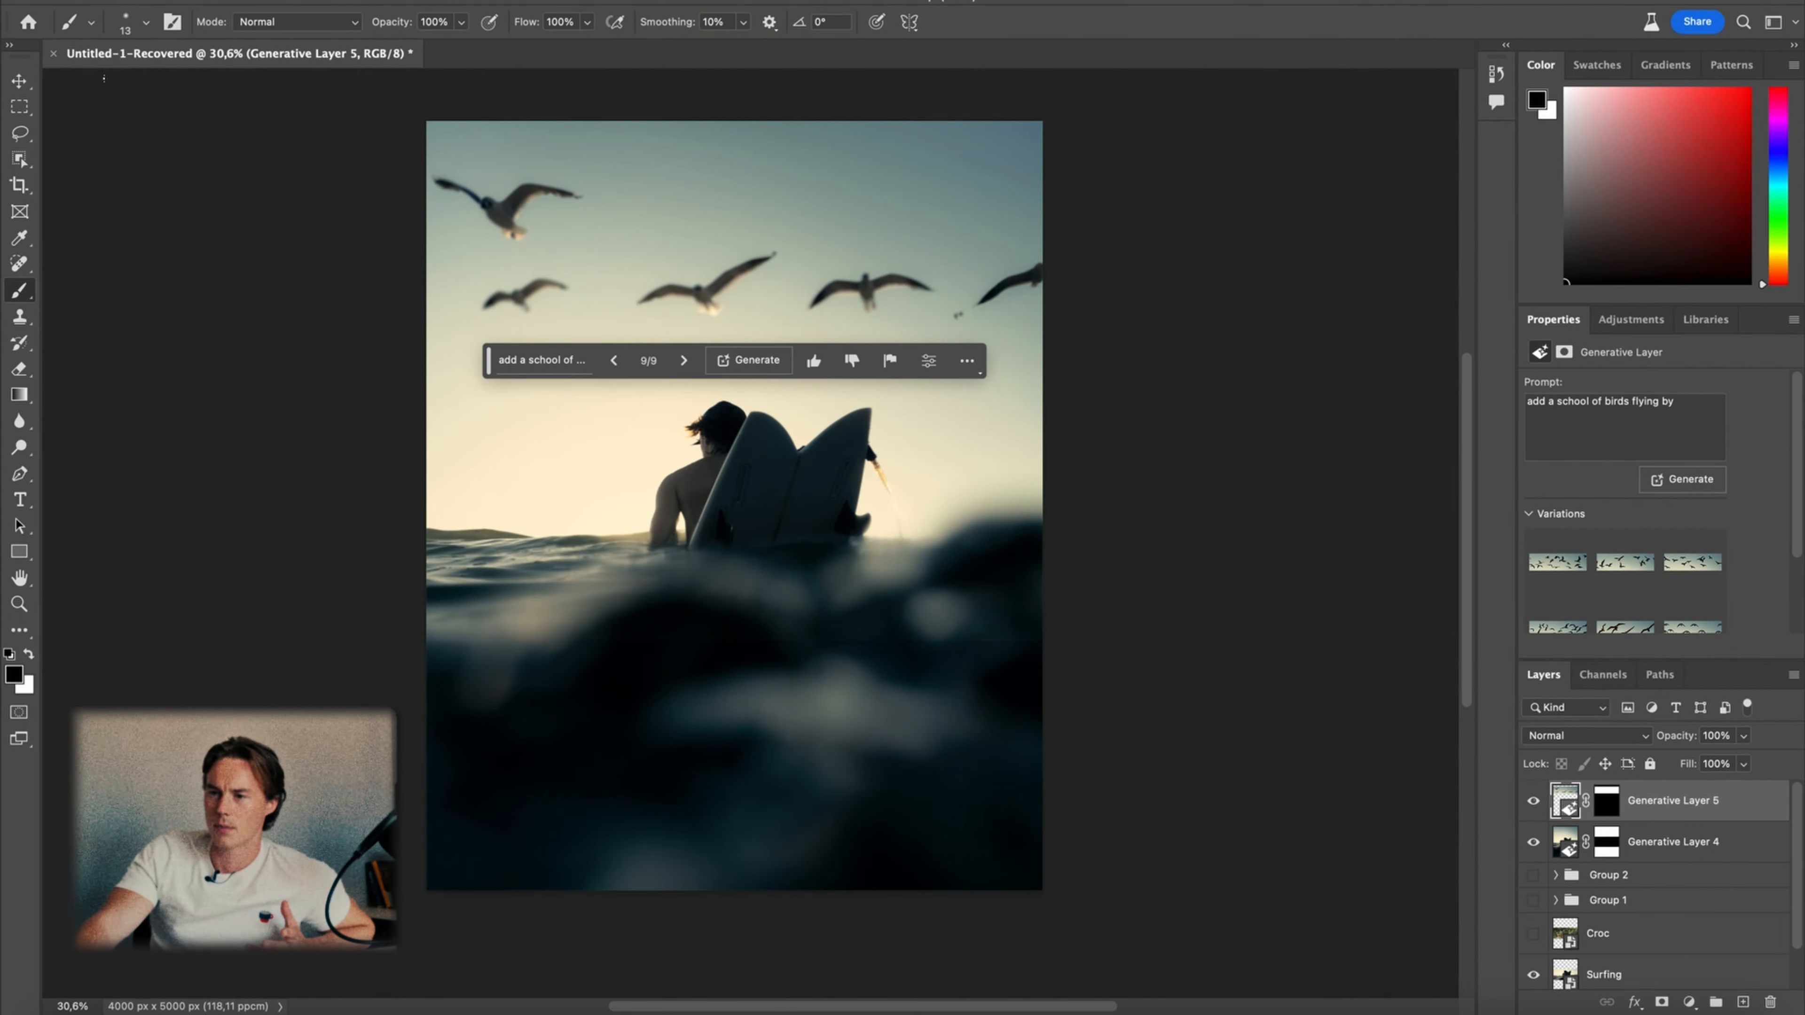
Switch to the Move tool and select the bird layer, Generative Layer 5
{"action": "left_click", "coordinate": [19, 81]}
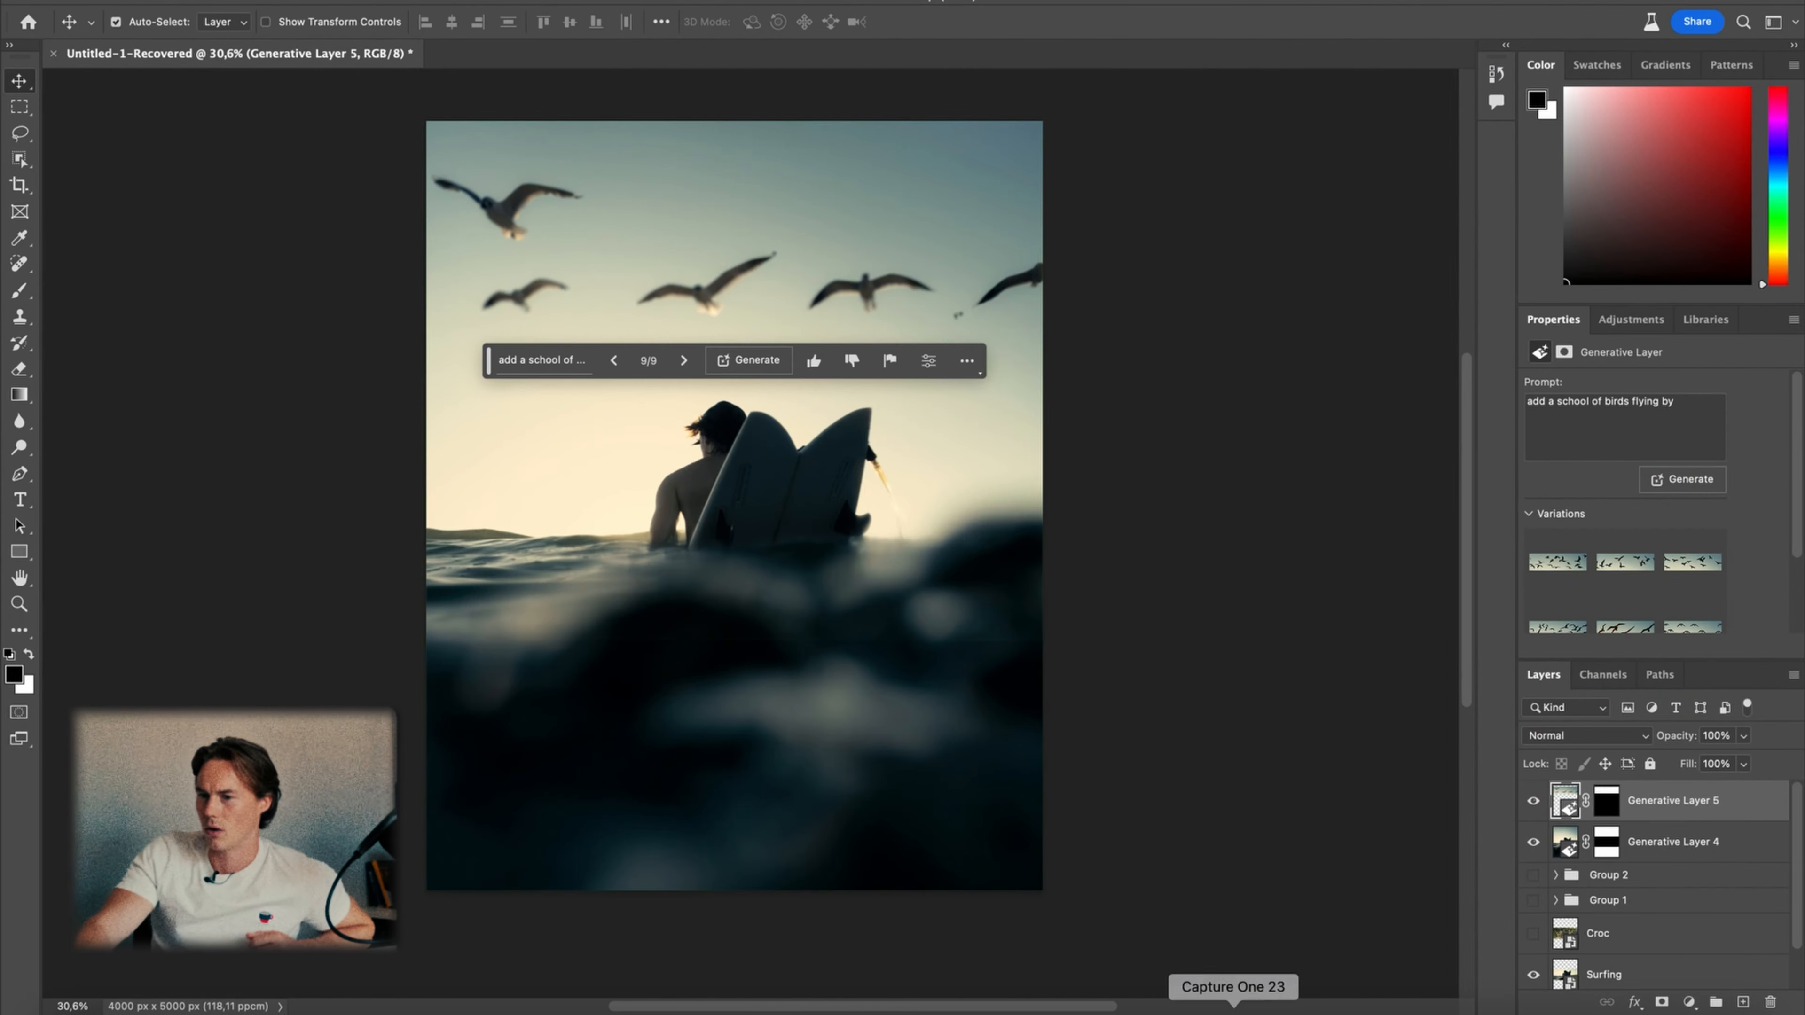
{"action": "left_click", "coordinate": [1671, 844]}
{"action": "left_click", "coordinate": [1696, 808]}
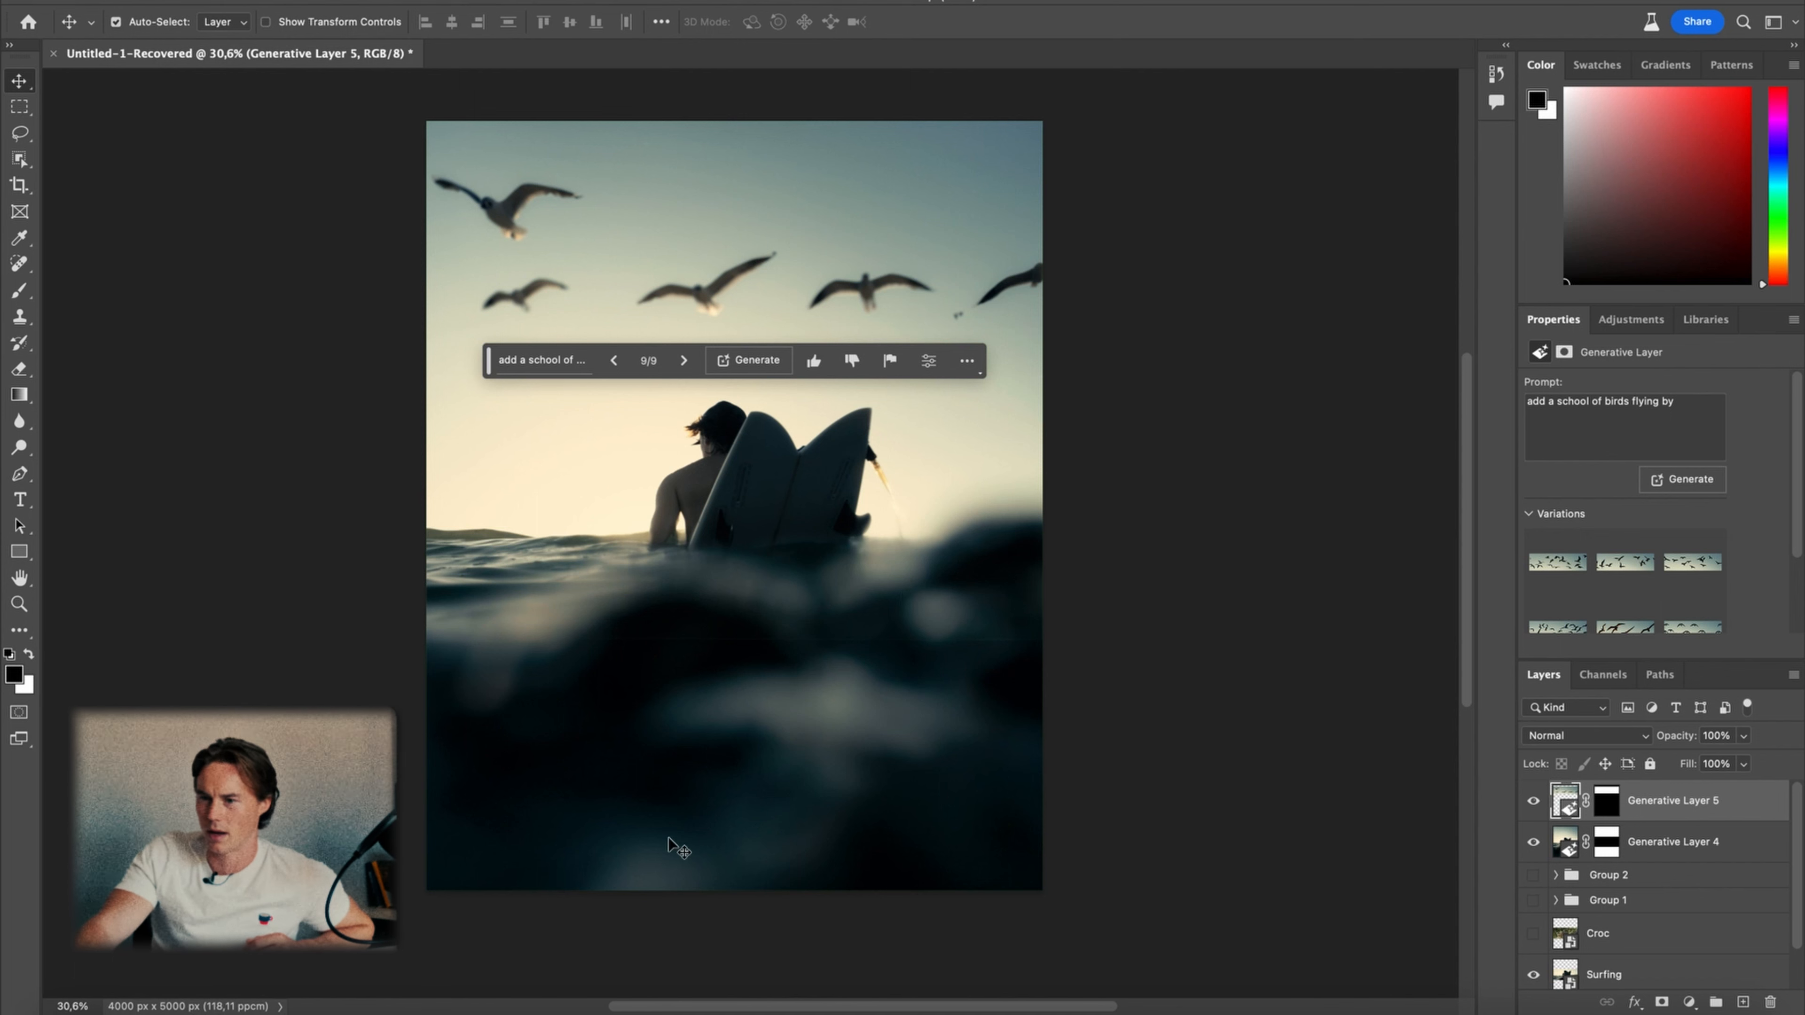
Marquee-select the middle bird directly above the surfer and remove it using Generative Fill with an empty prompt
{"action": "left_click", "coordinate": [1619, 940]}
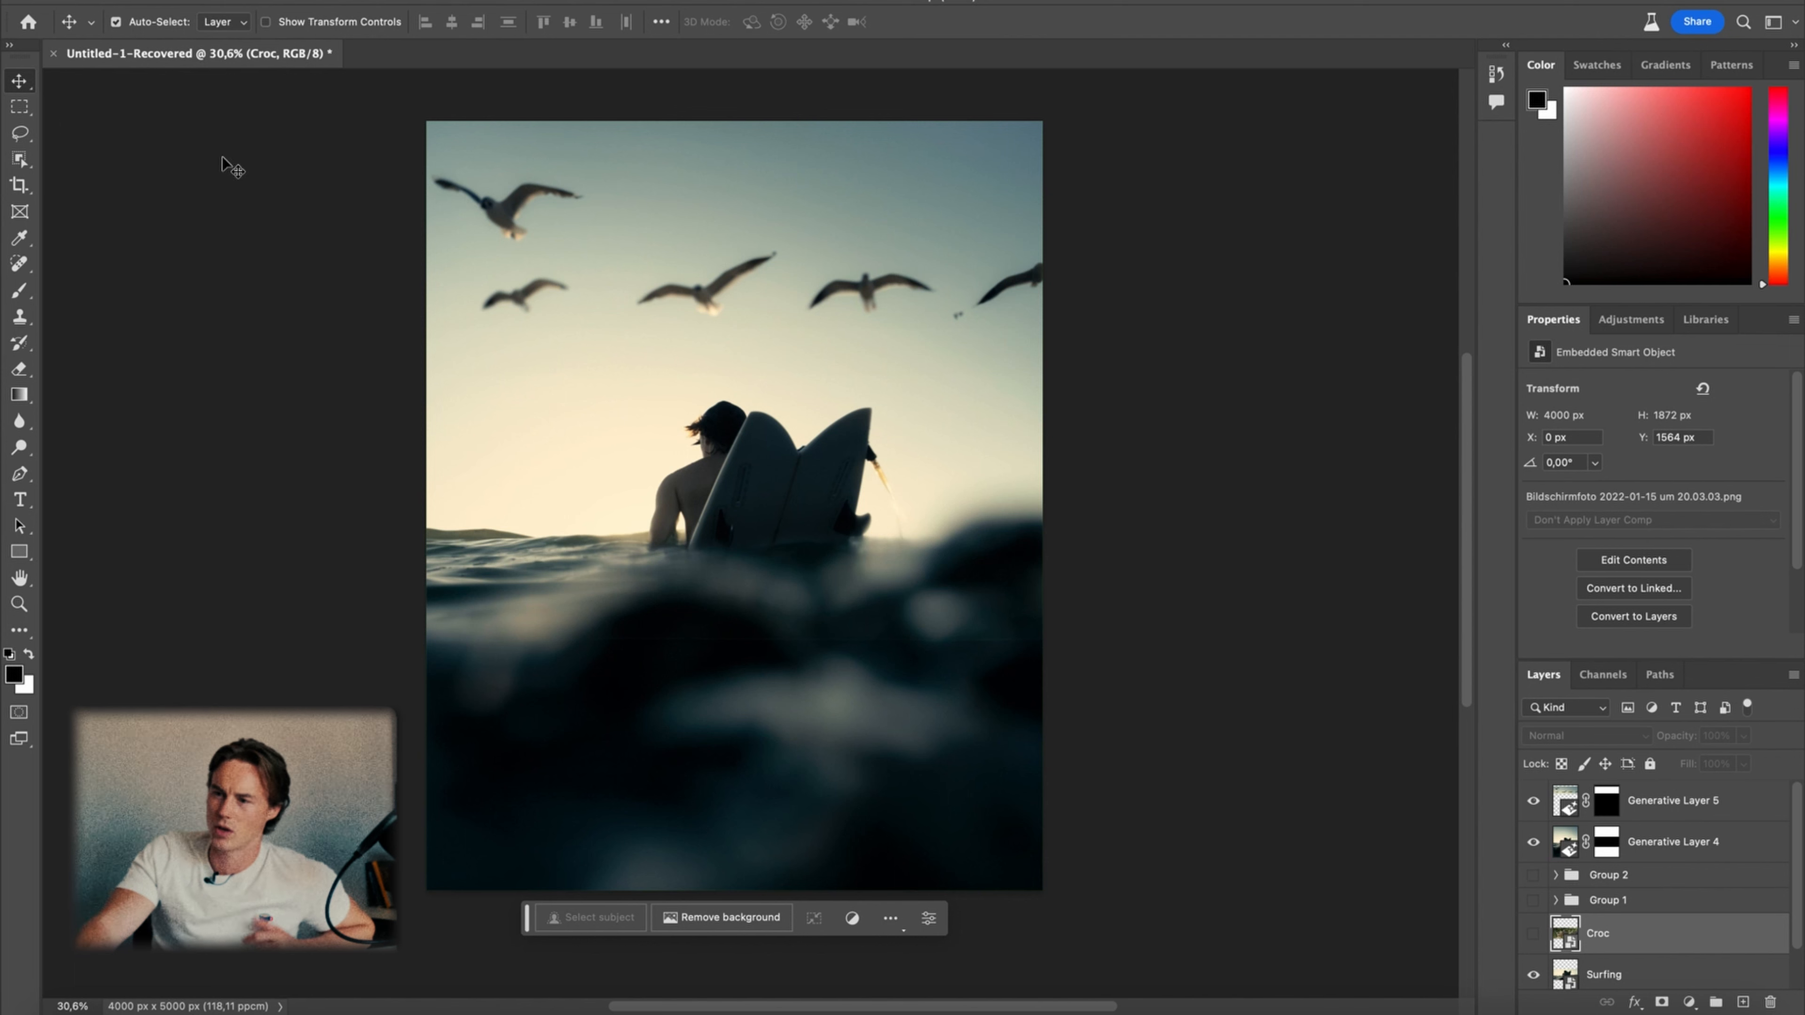
{"action": "left_click", "coordinate": [20, 107]}
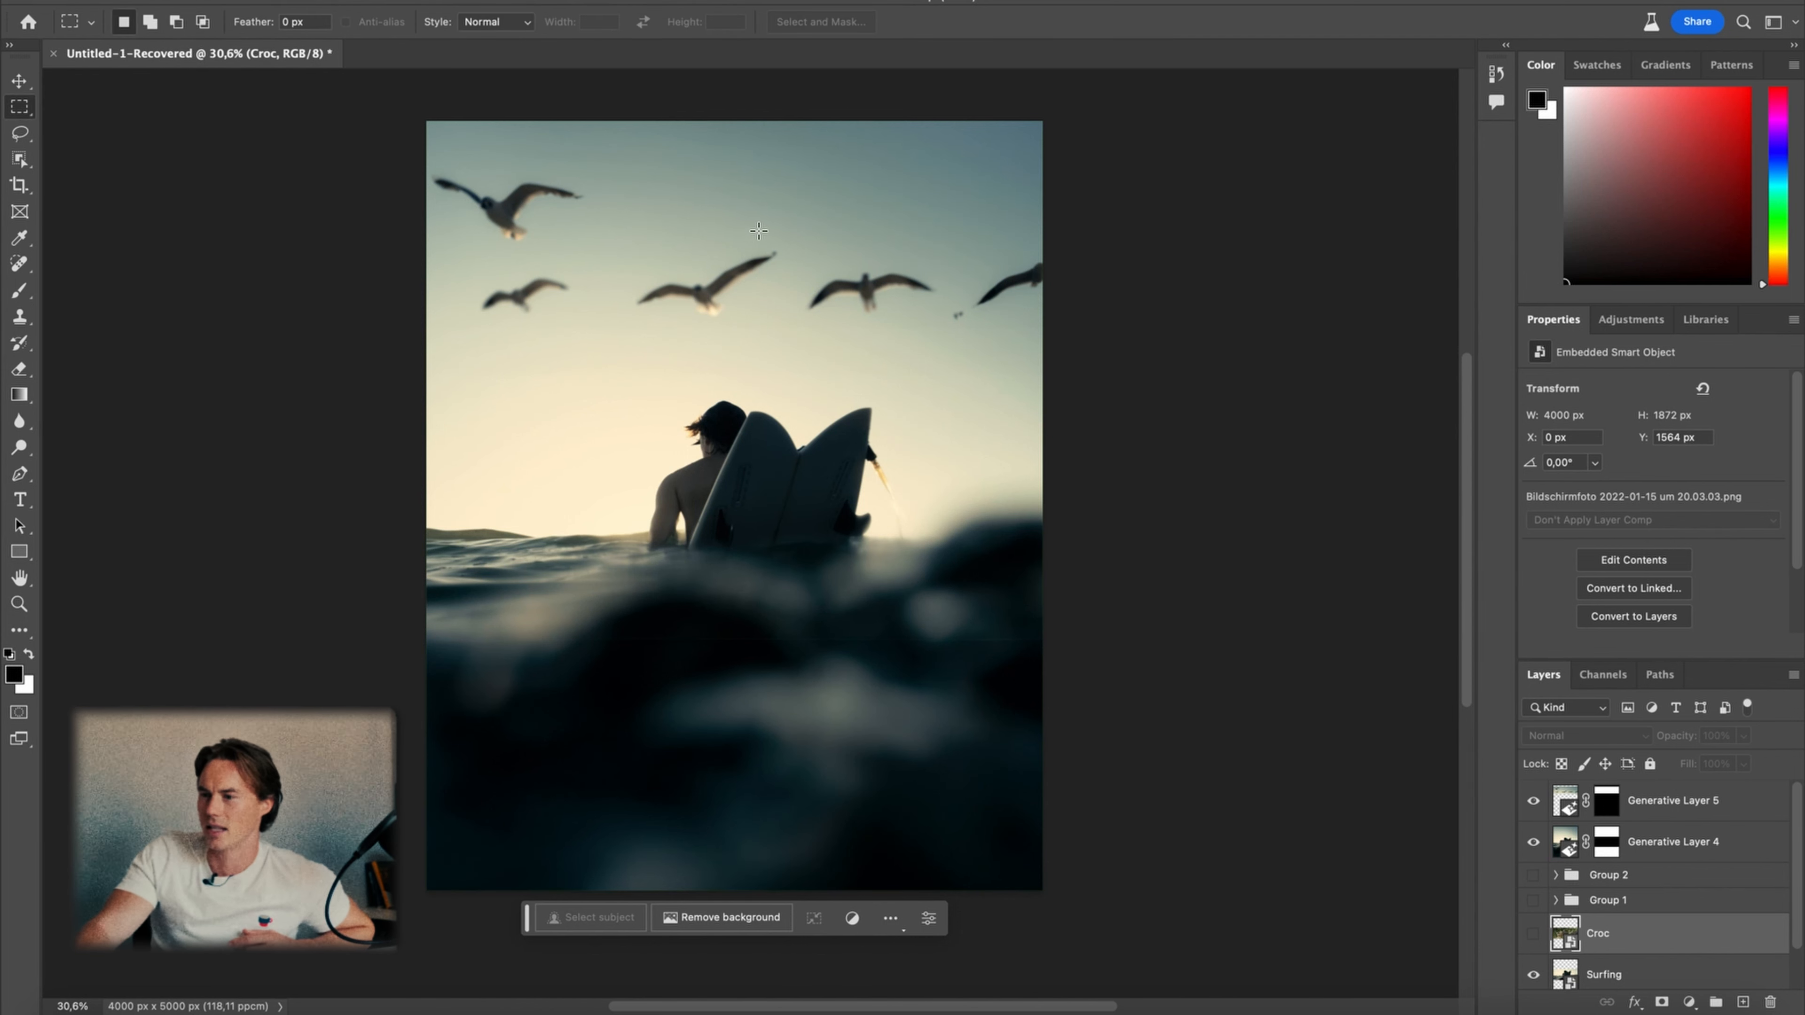
{"action": "left_click_drag", "start_coordinate": [788, 227], "coordinate": [622, 347]}
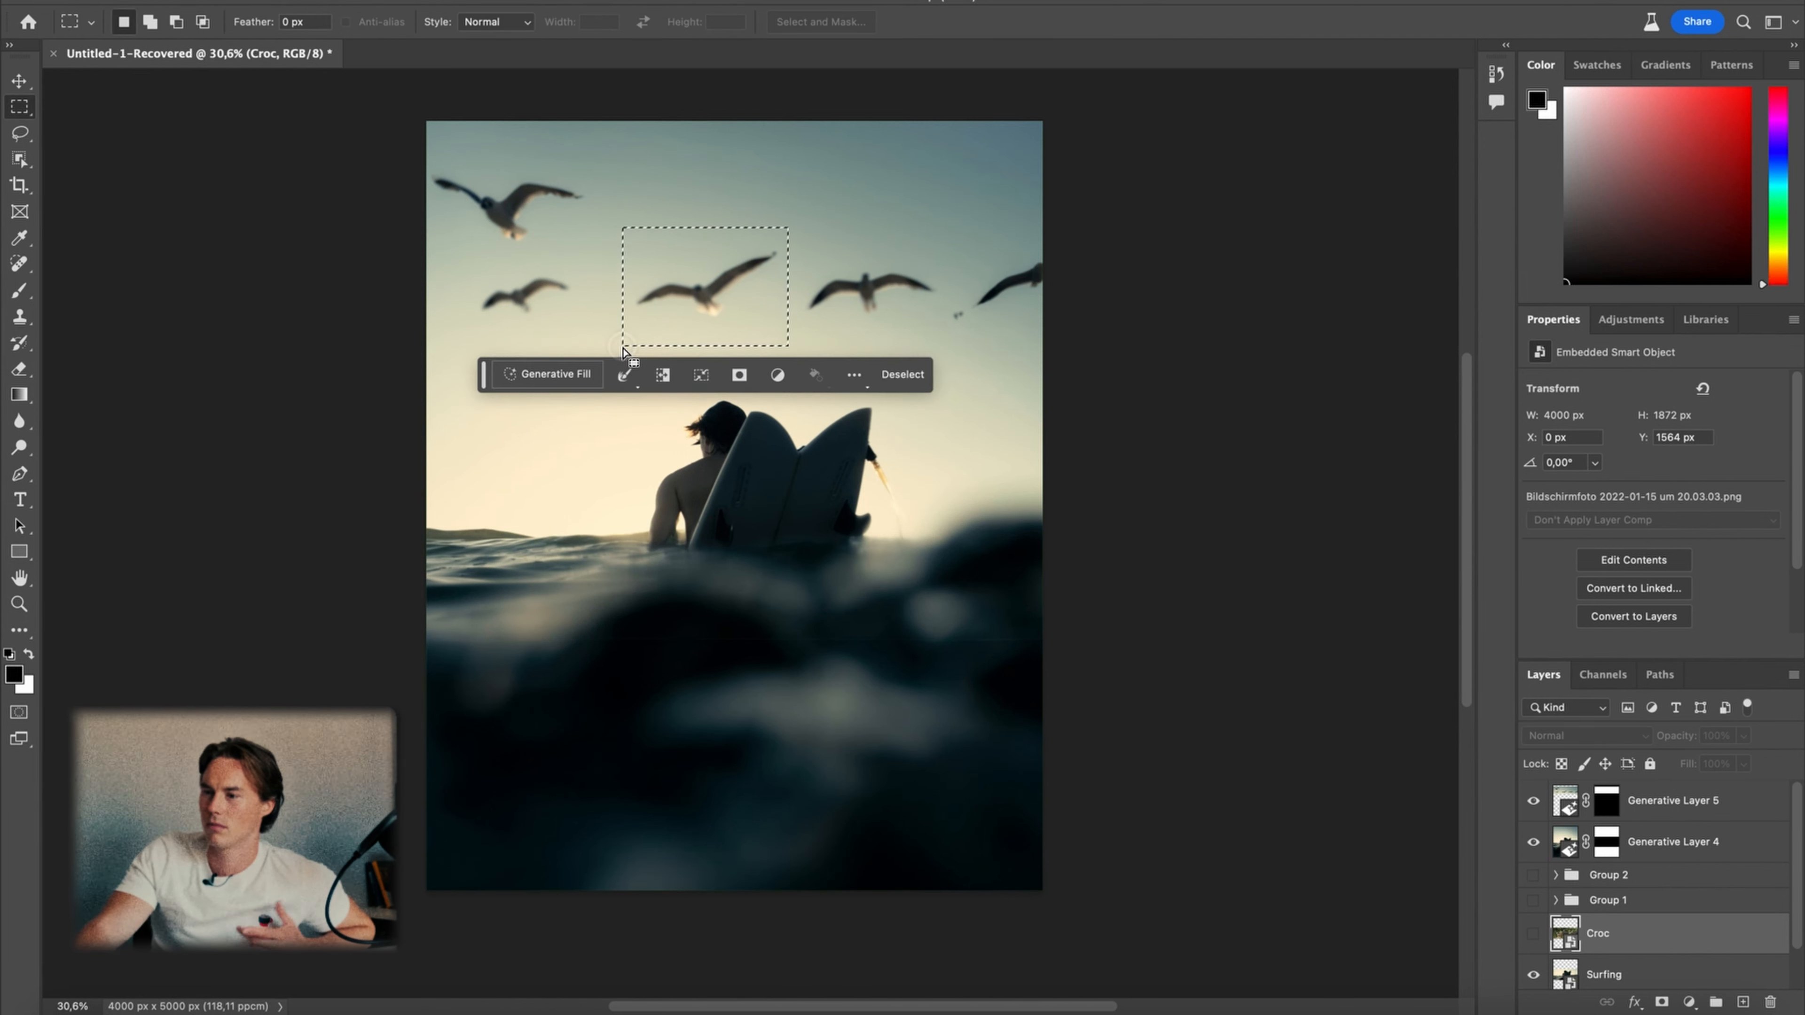
{"action": "left_click", "coordinate": [517, 384]}
{"action": "key", "text": "Return"}
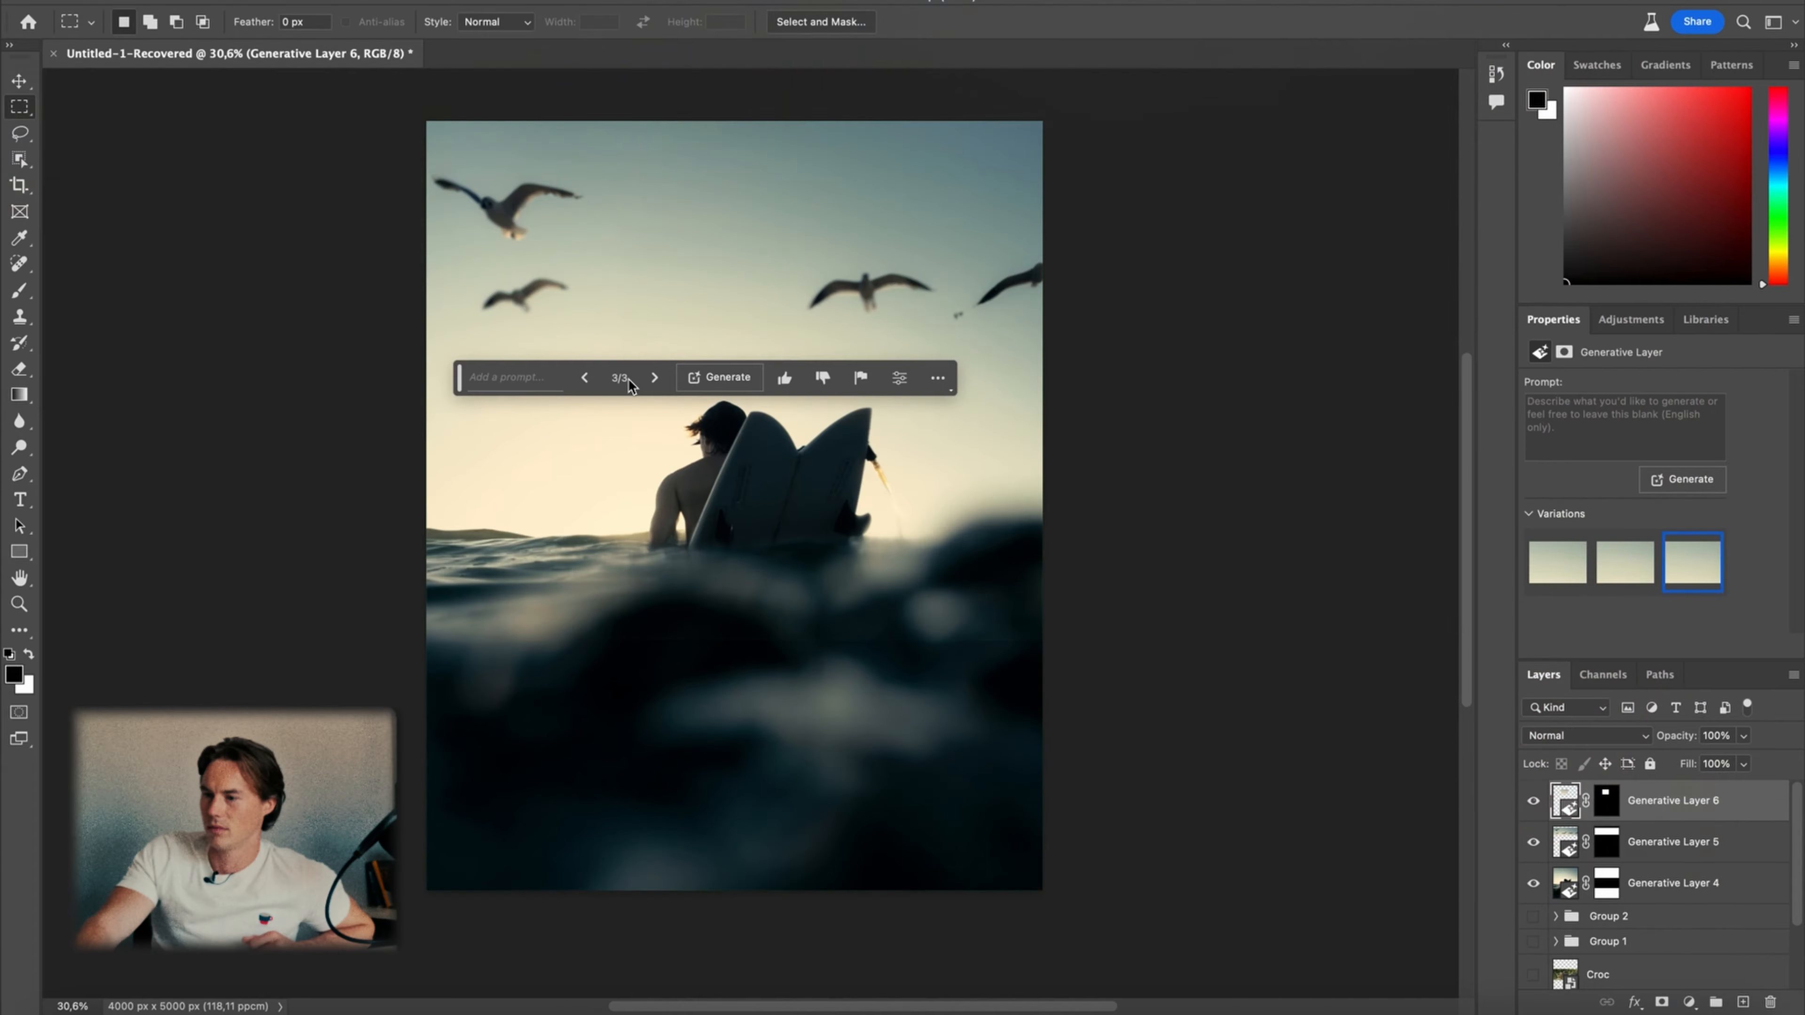
Compare the generated sky variations for the removed bird, then inspect Generative Layer 5 and Generative Layer 6
{"action": "left_click", "coordinate": [654, 377]}
{"action": "left_click", "coordinate": [1713, 571]}
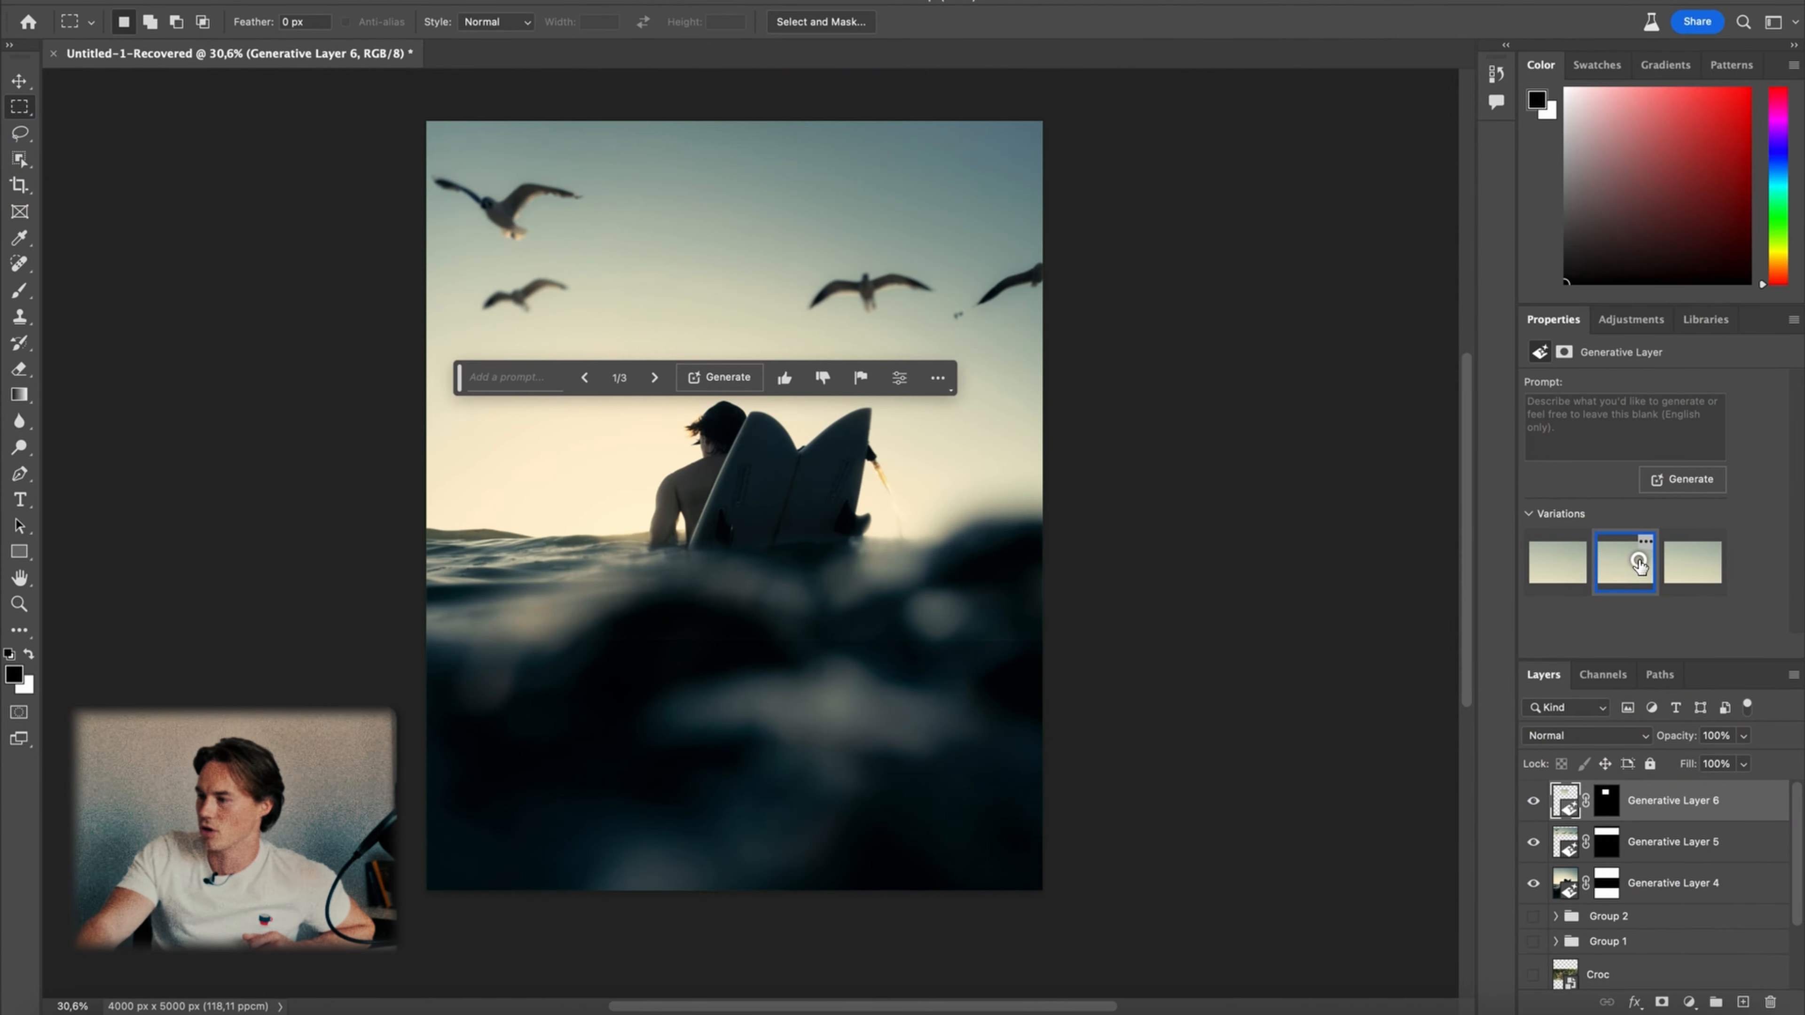
{"action": "left_click", "coordinate": [1691, 857]}
{"action": "left_click", "coordinate": [1723, 807]}
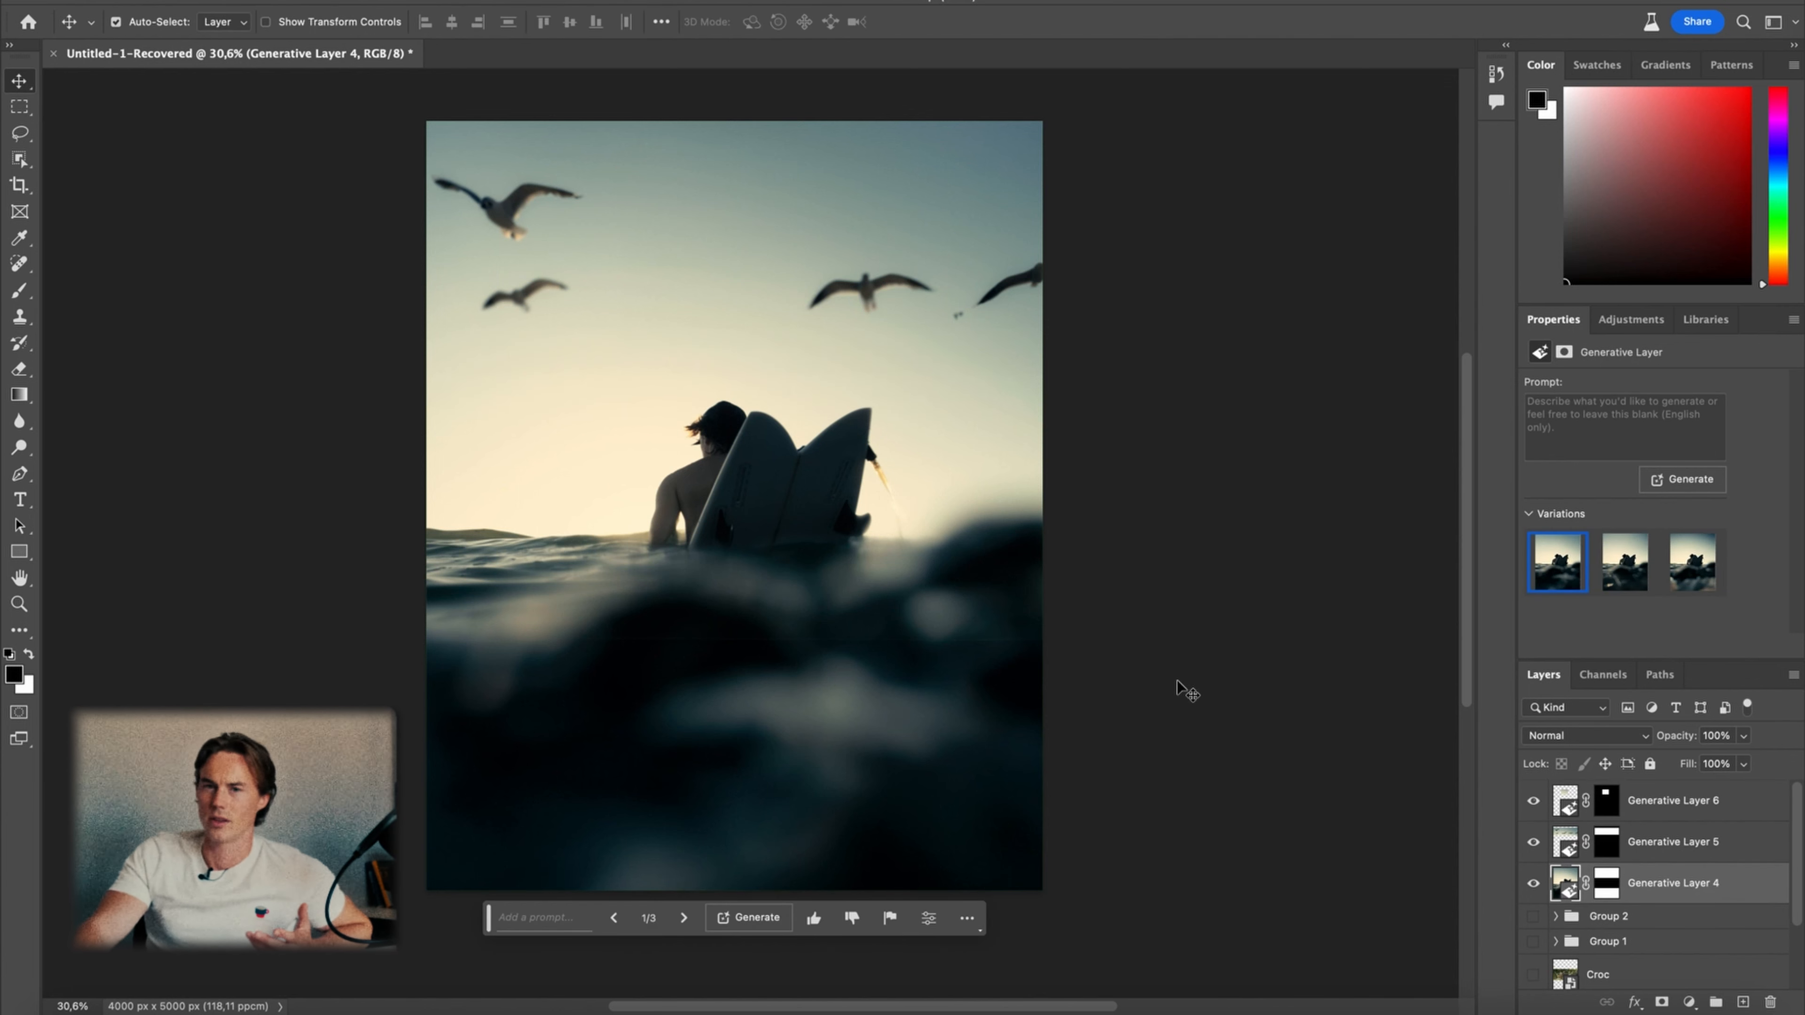